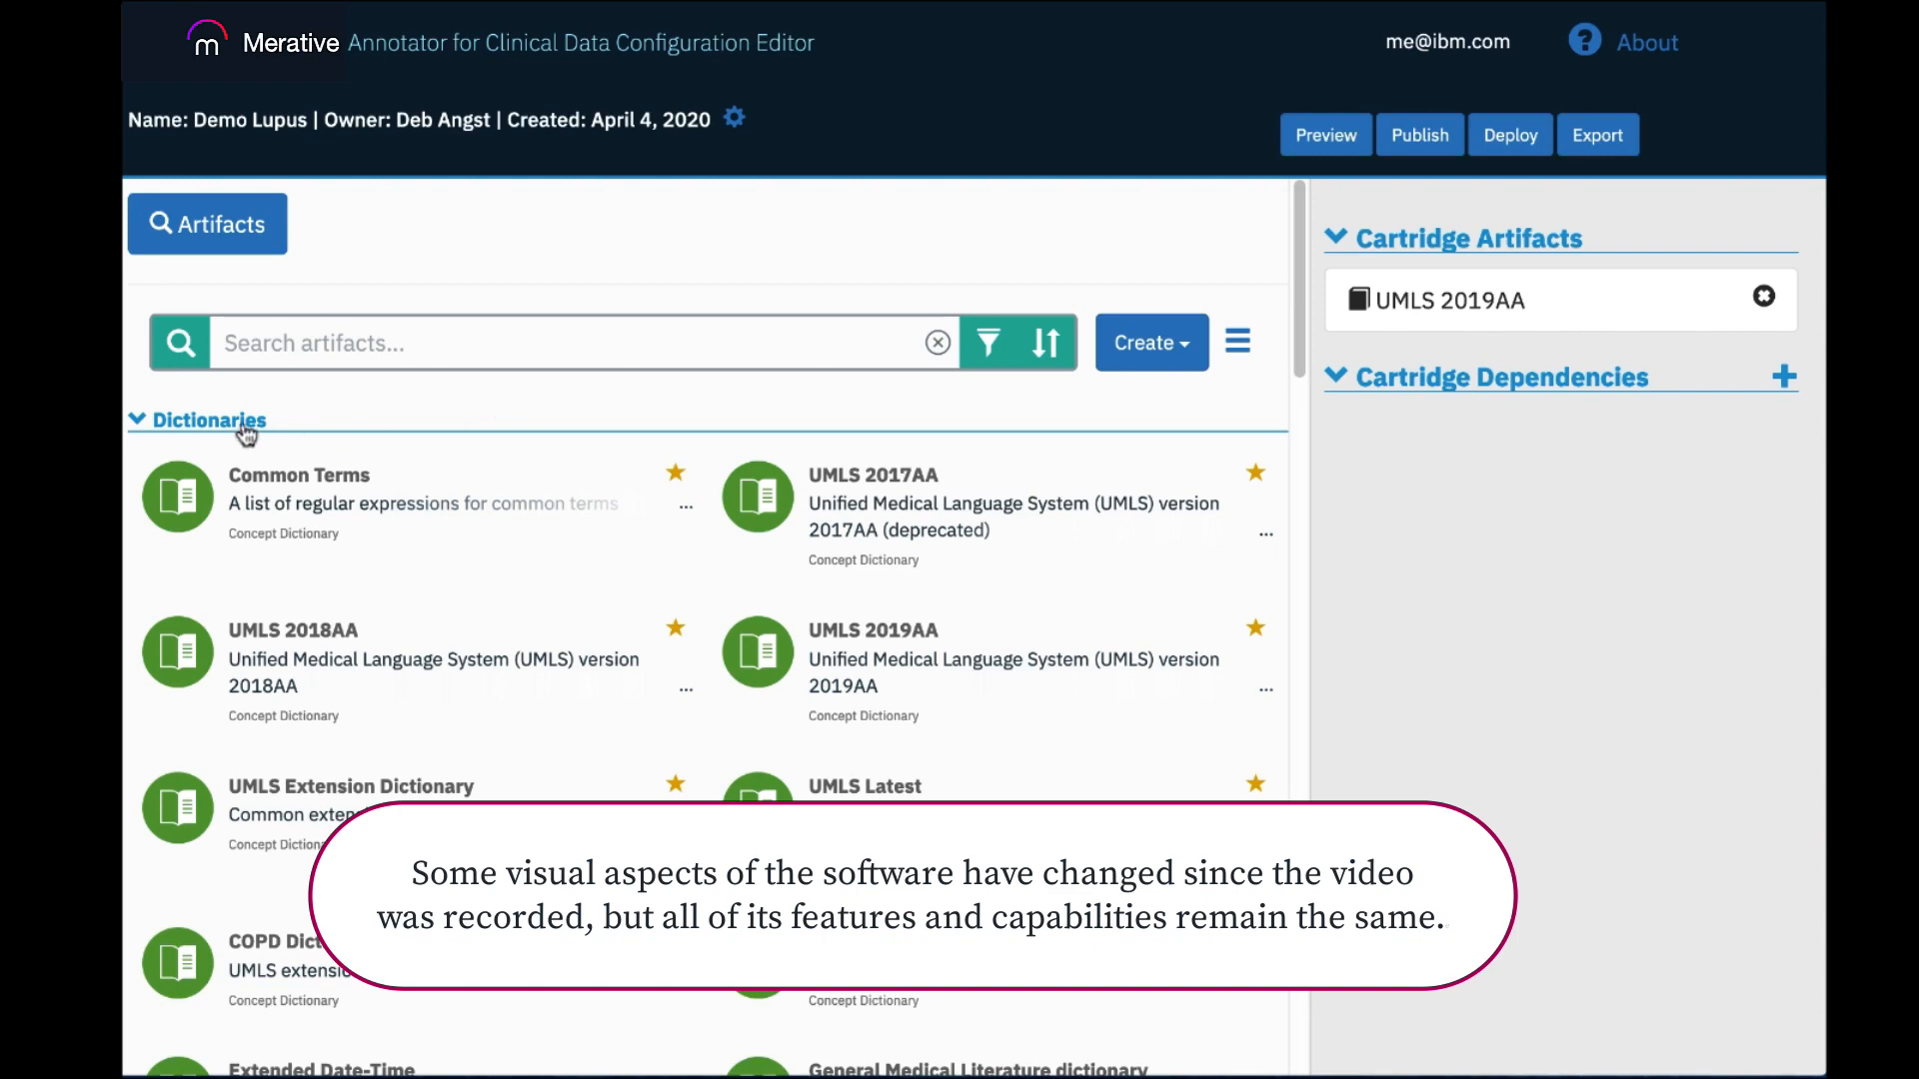
Collapse the Dictionaries, Clinical Attributes and Filters sections of the artifact list and view the derived concept artifacts.
click(142, 422)
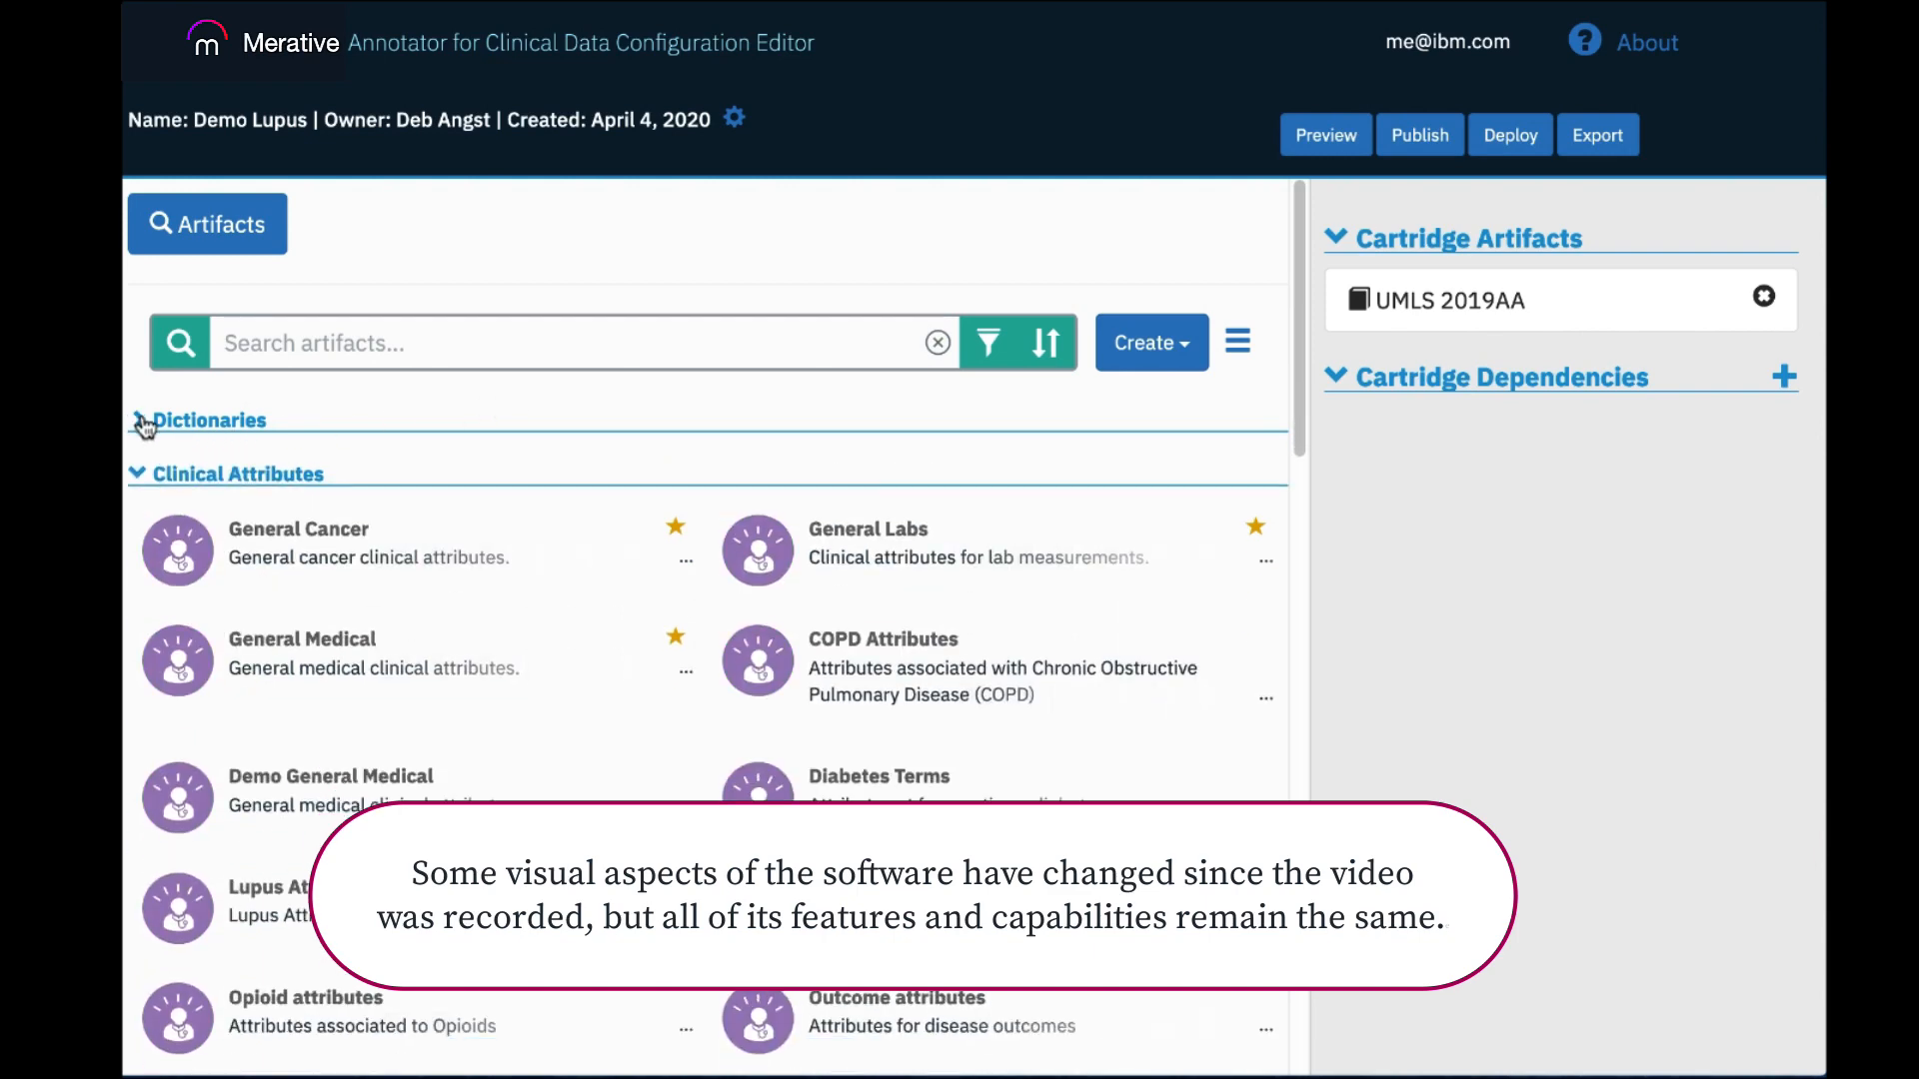
click(143, 482)
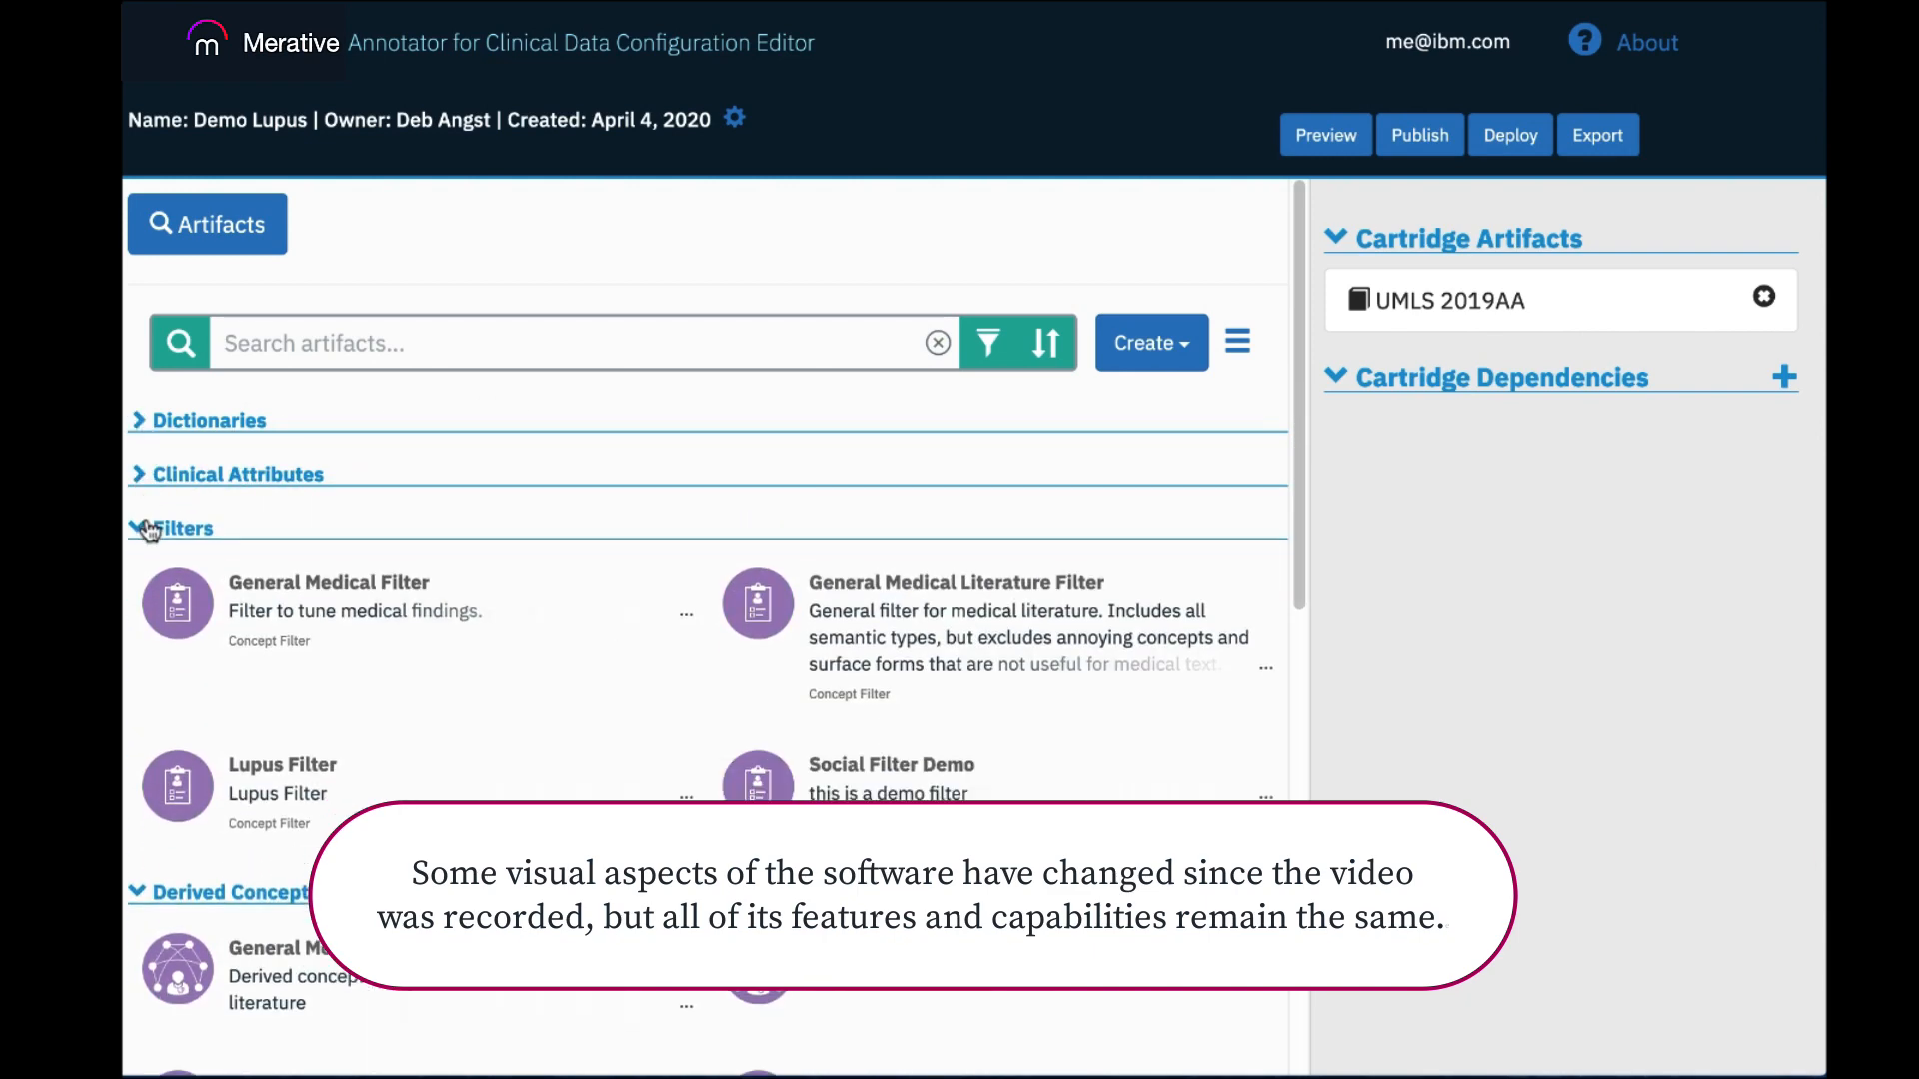
click(145, 532)
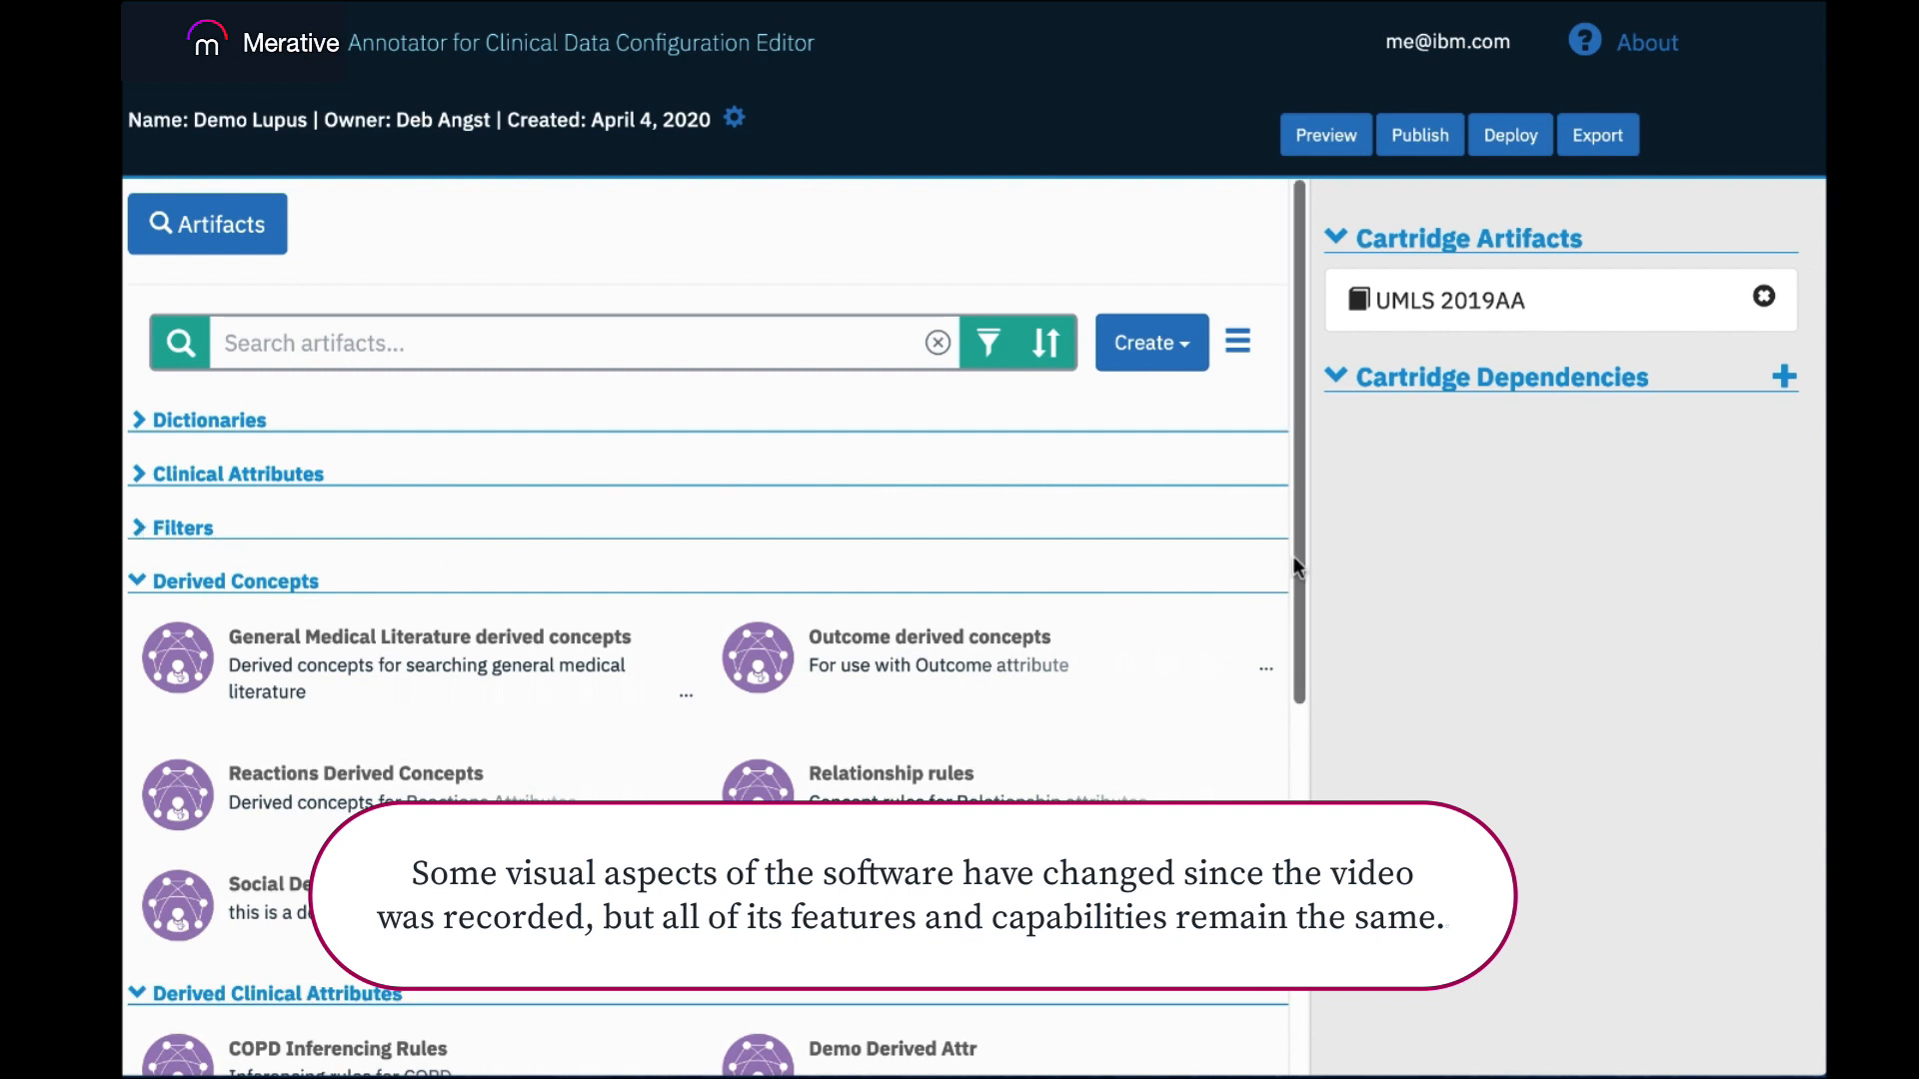
drag(1299, 554, 1297, 585)
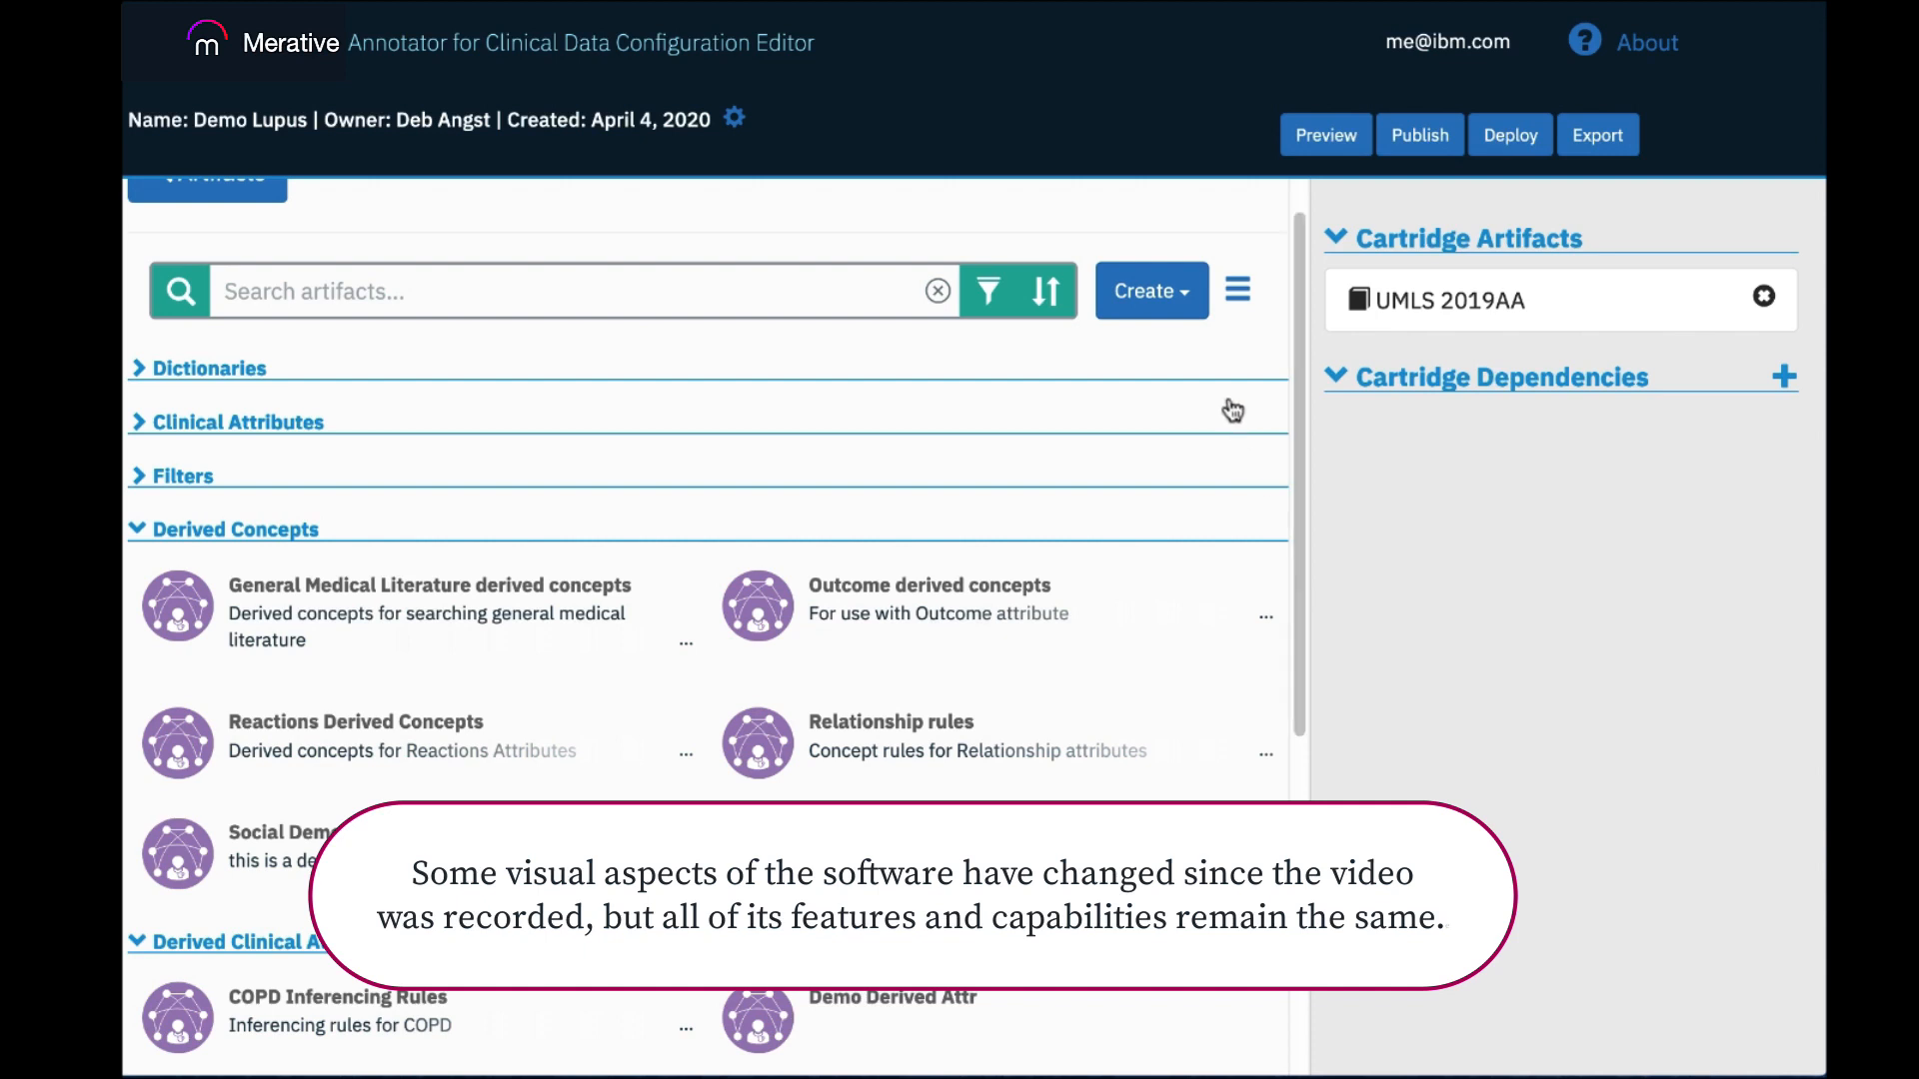
Start a new derived concepts artifact and name it Demo Lupus Derived Concepts.
click(1188, 302)
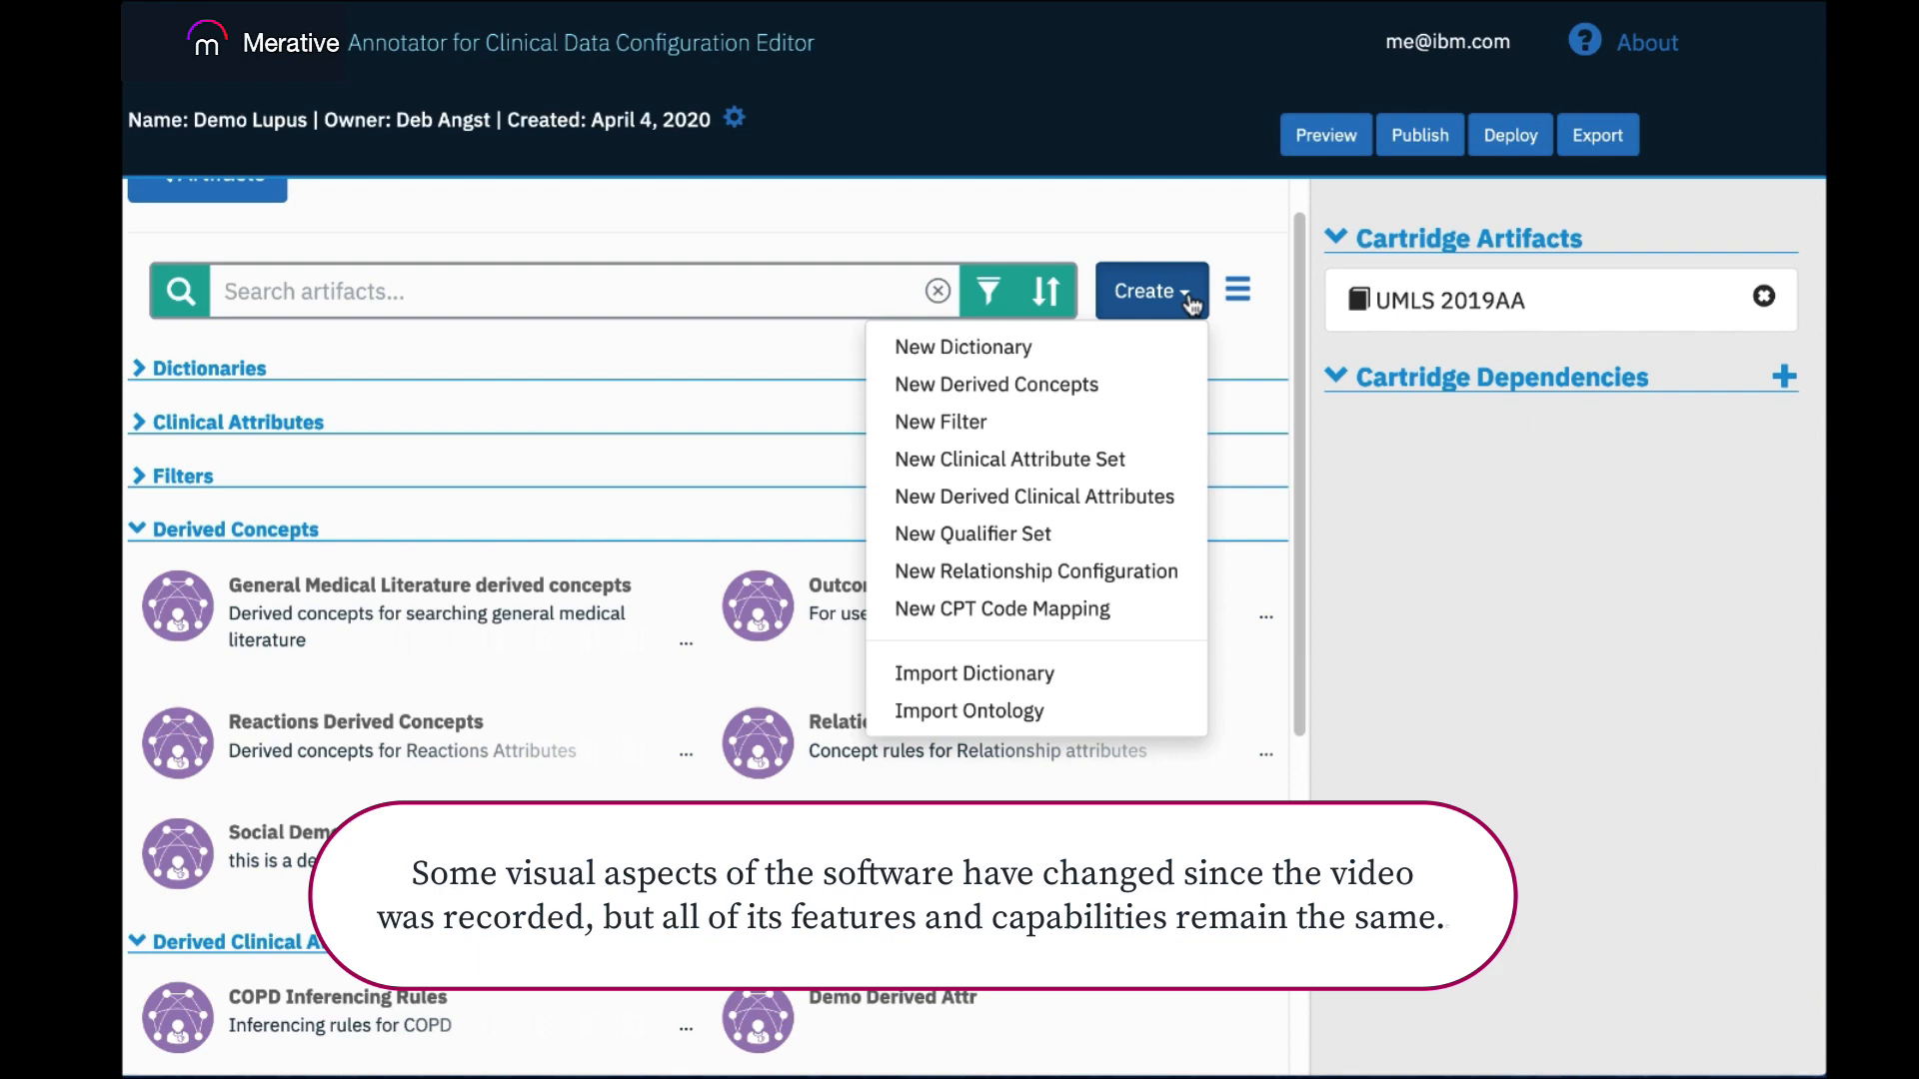
click(1082, 386)
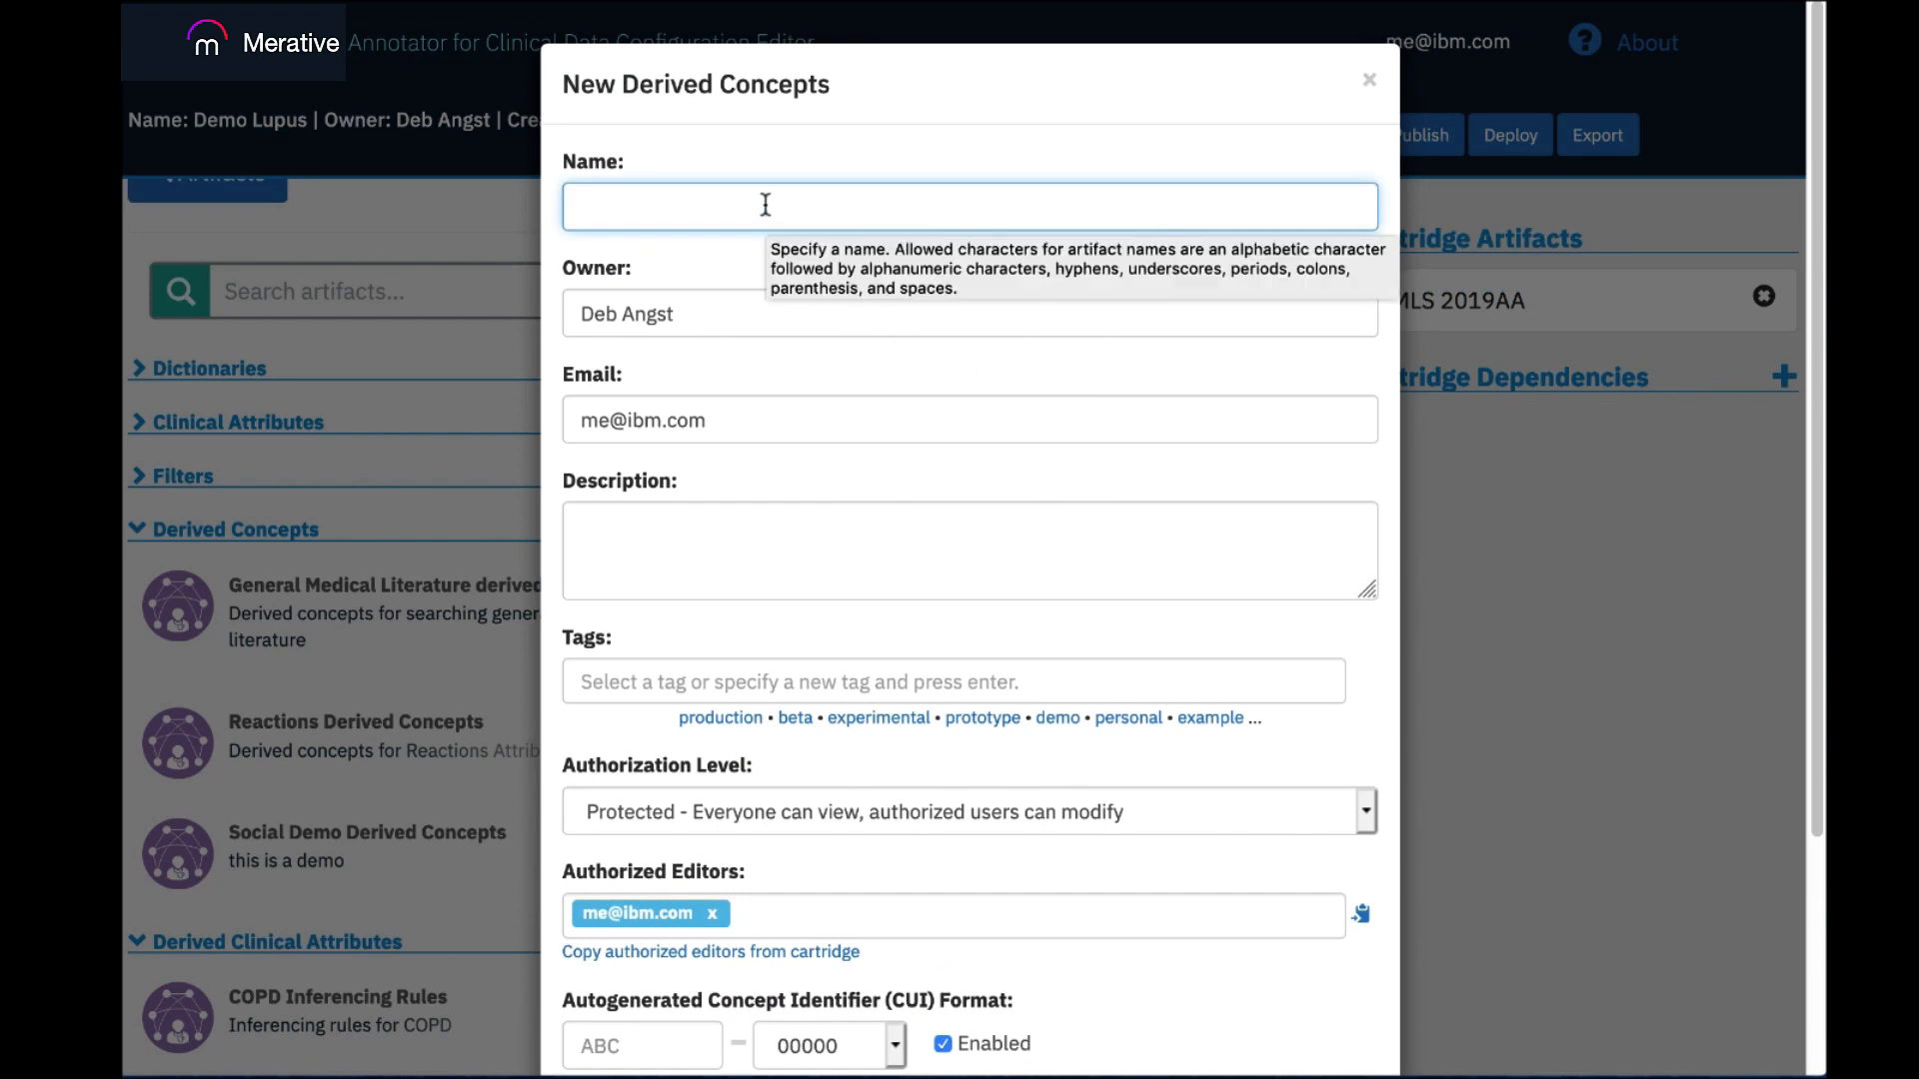
text(Demo)
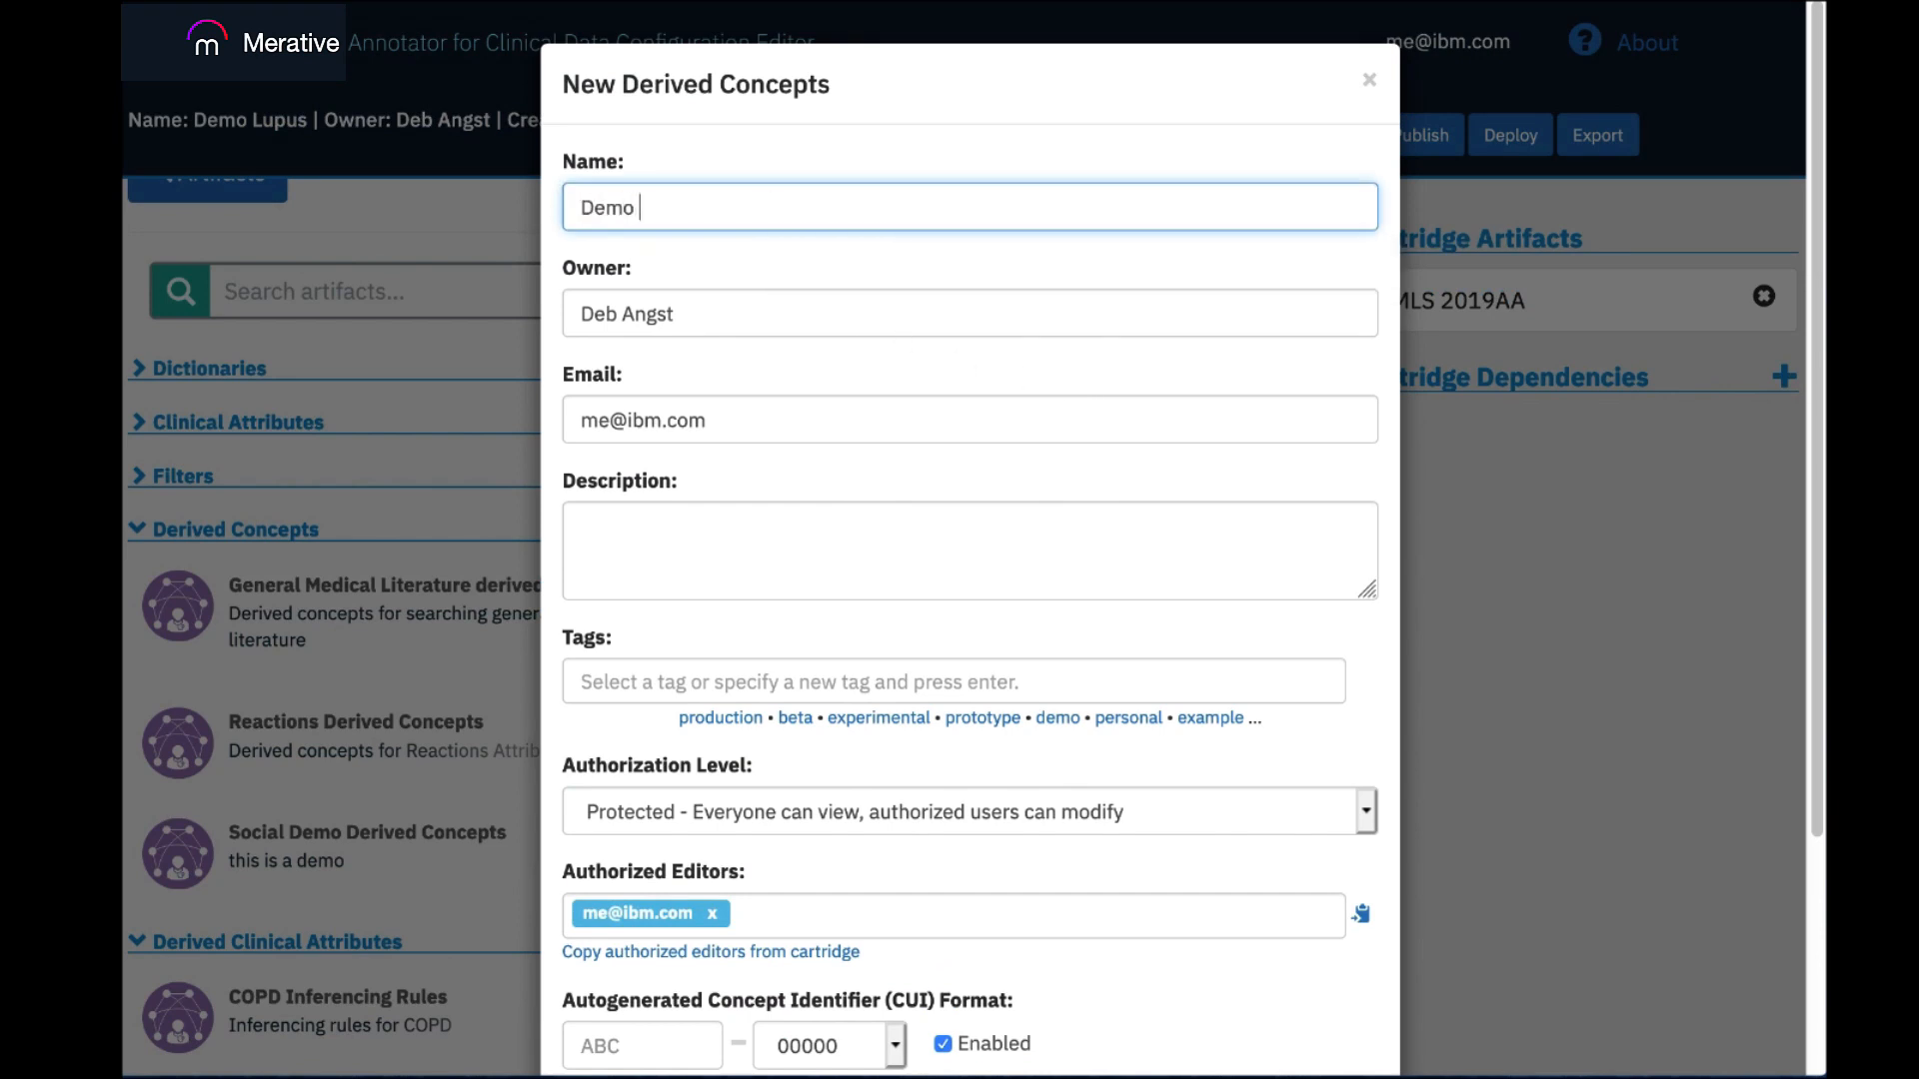
text( Lupus Derived Concept)
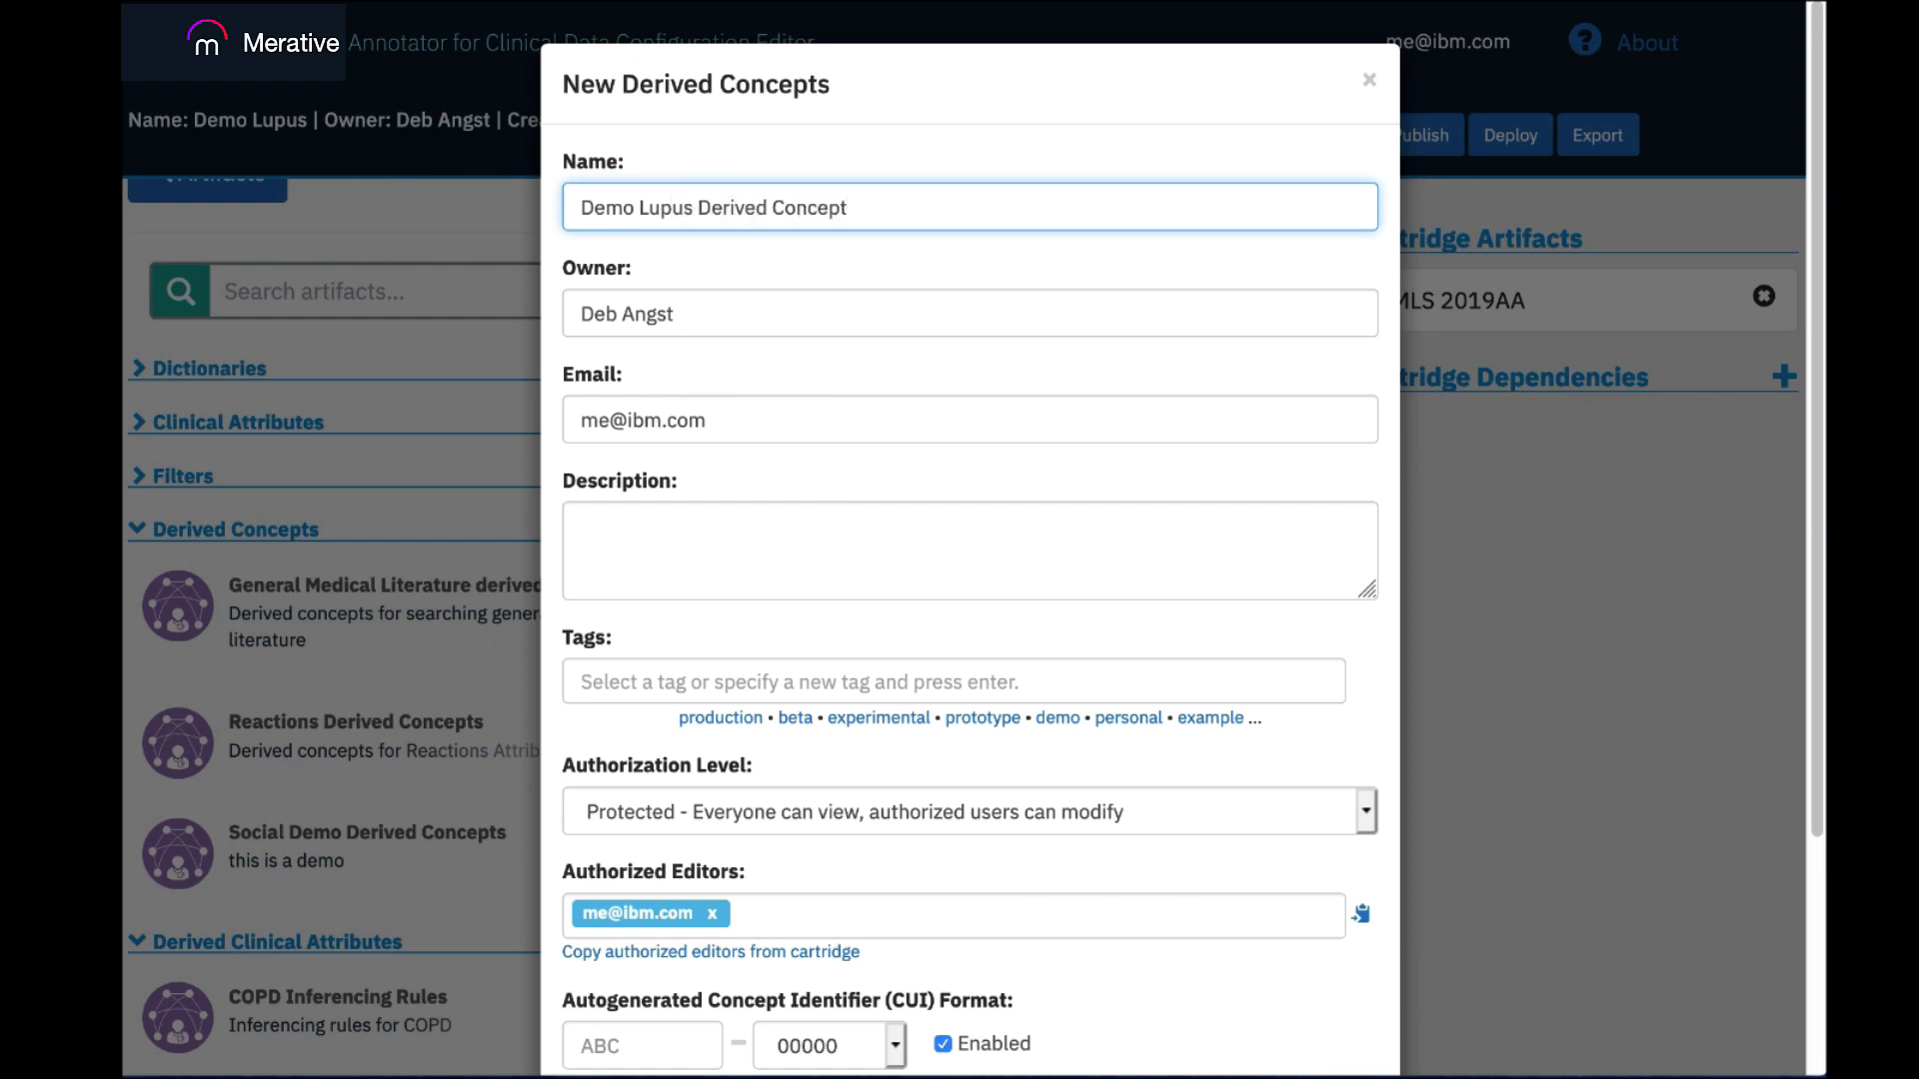
text(s)
Keep UMLS Latest as the UMLS version and create the derived concepts artifact.
drag(1819, 498, 1821, 592)
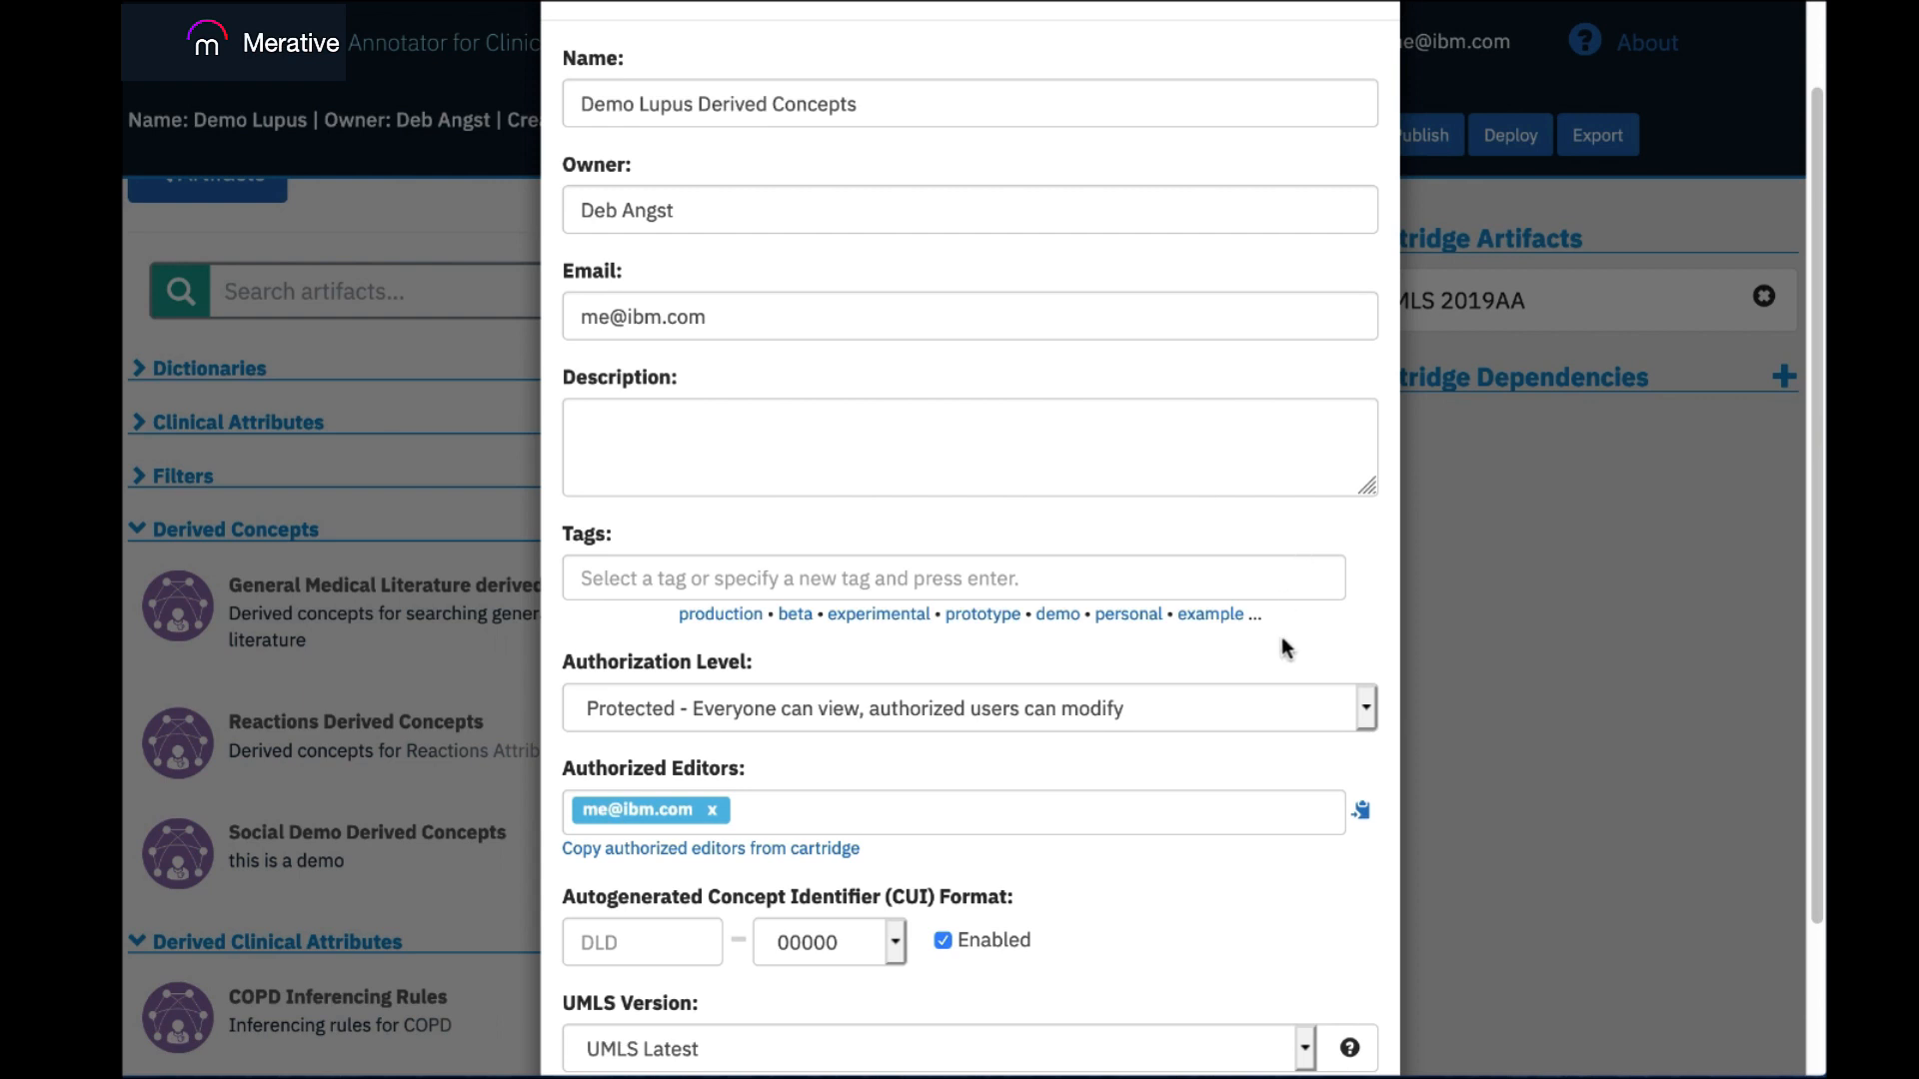
drag(1809, 706, 1790, 885)
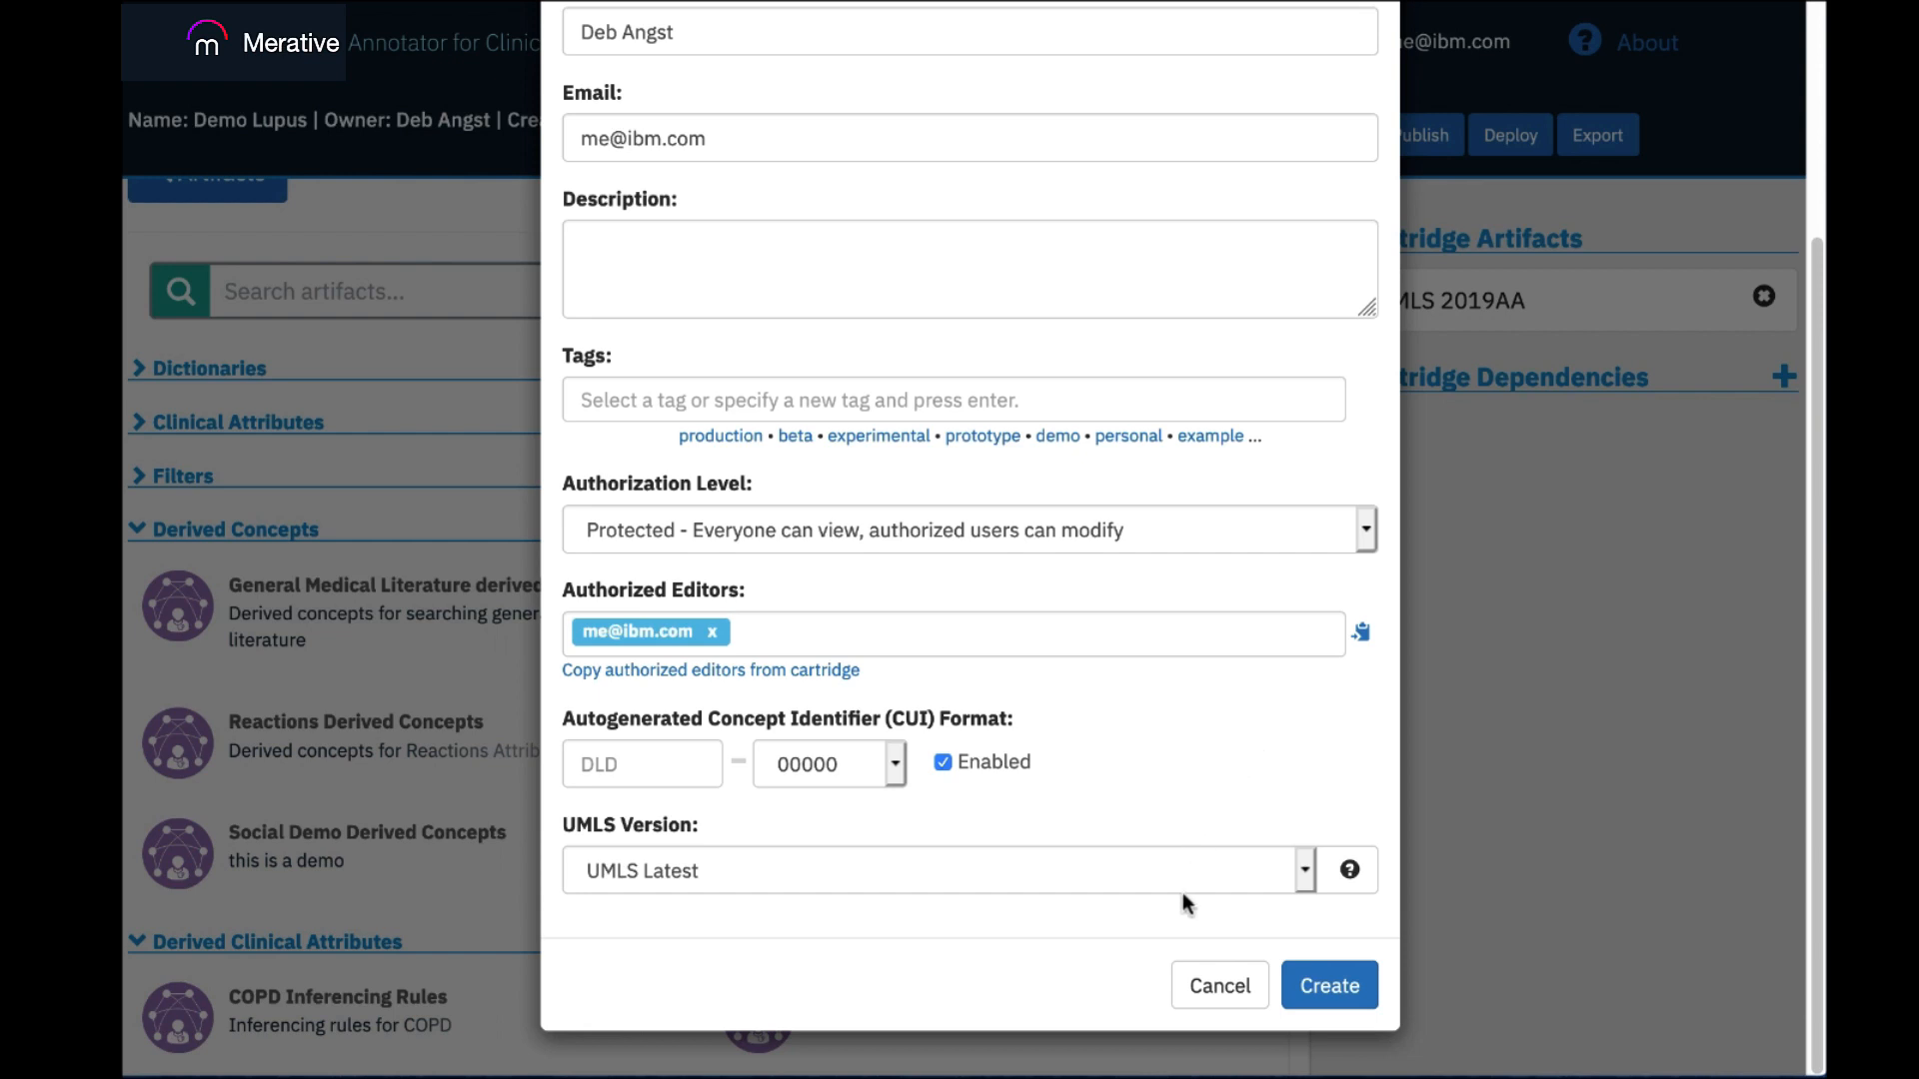
click(1305, 871)
click(1239, 801)
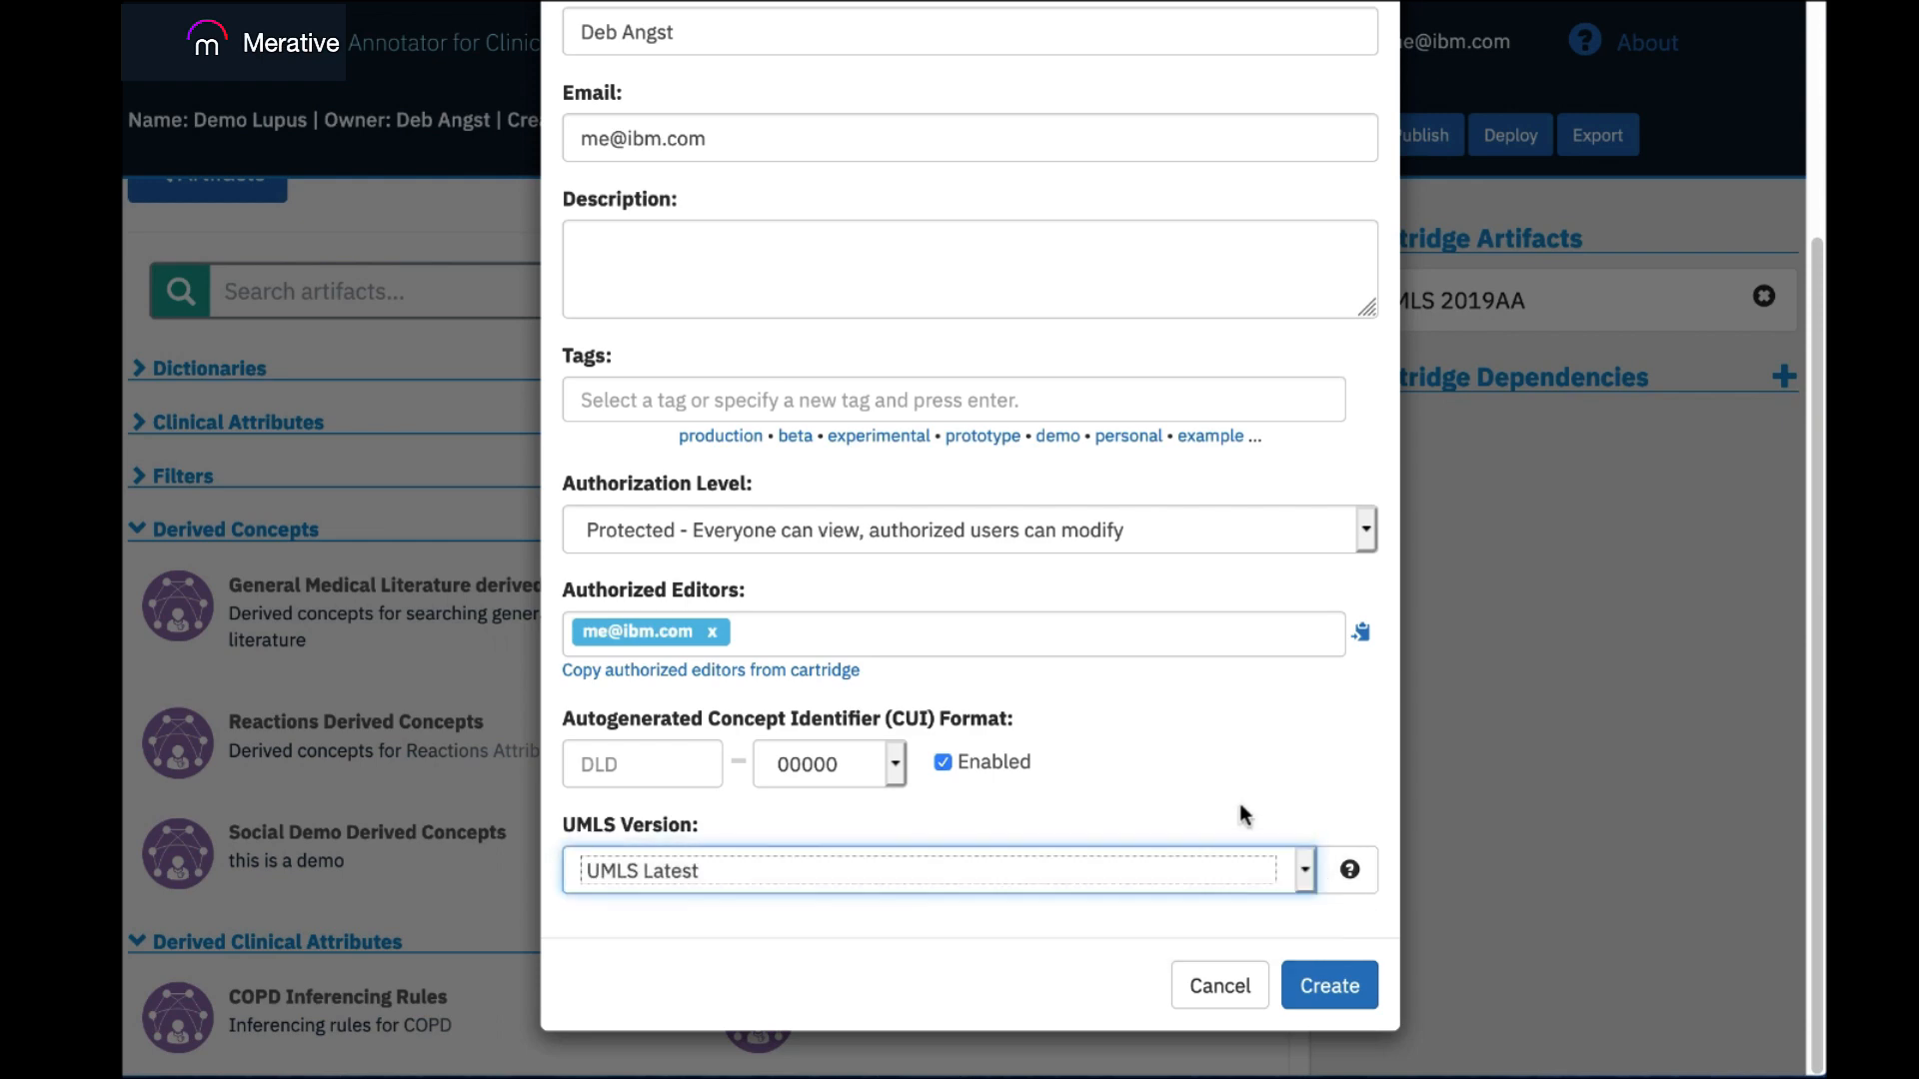
click(1321, 983)
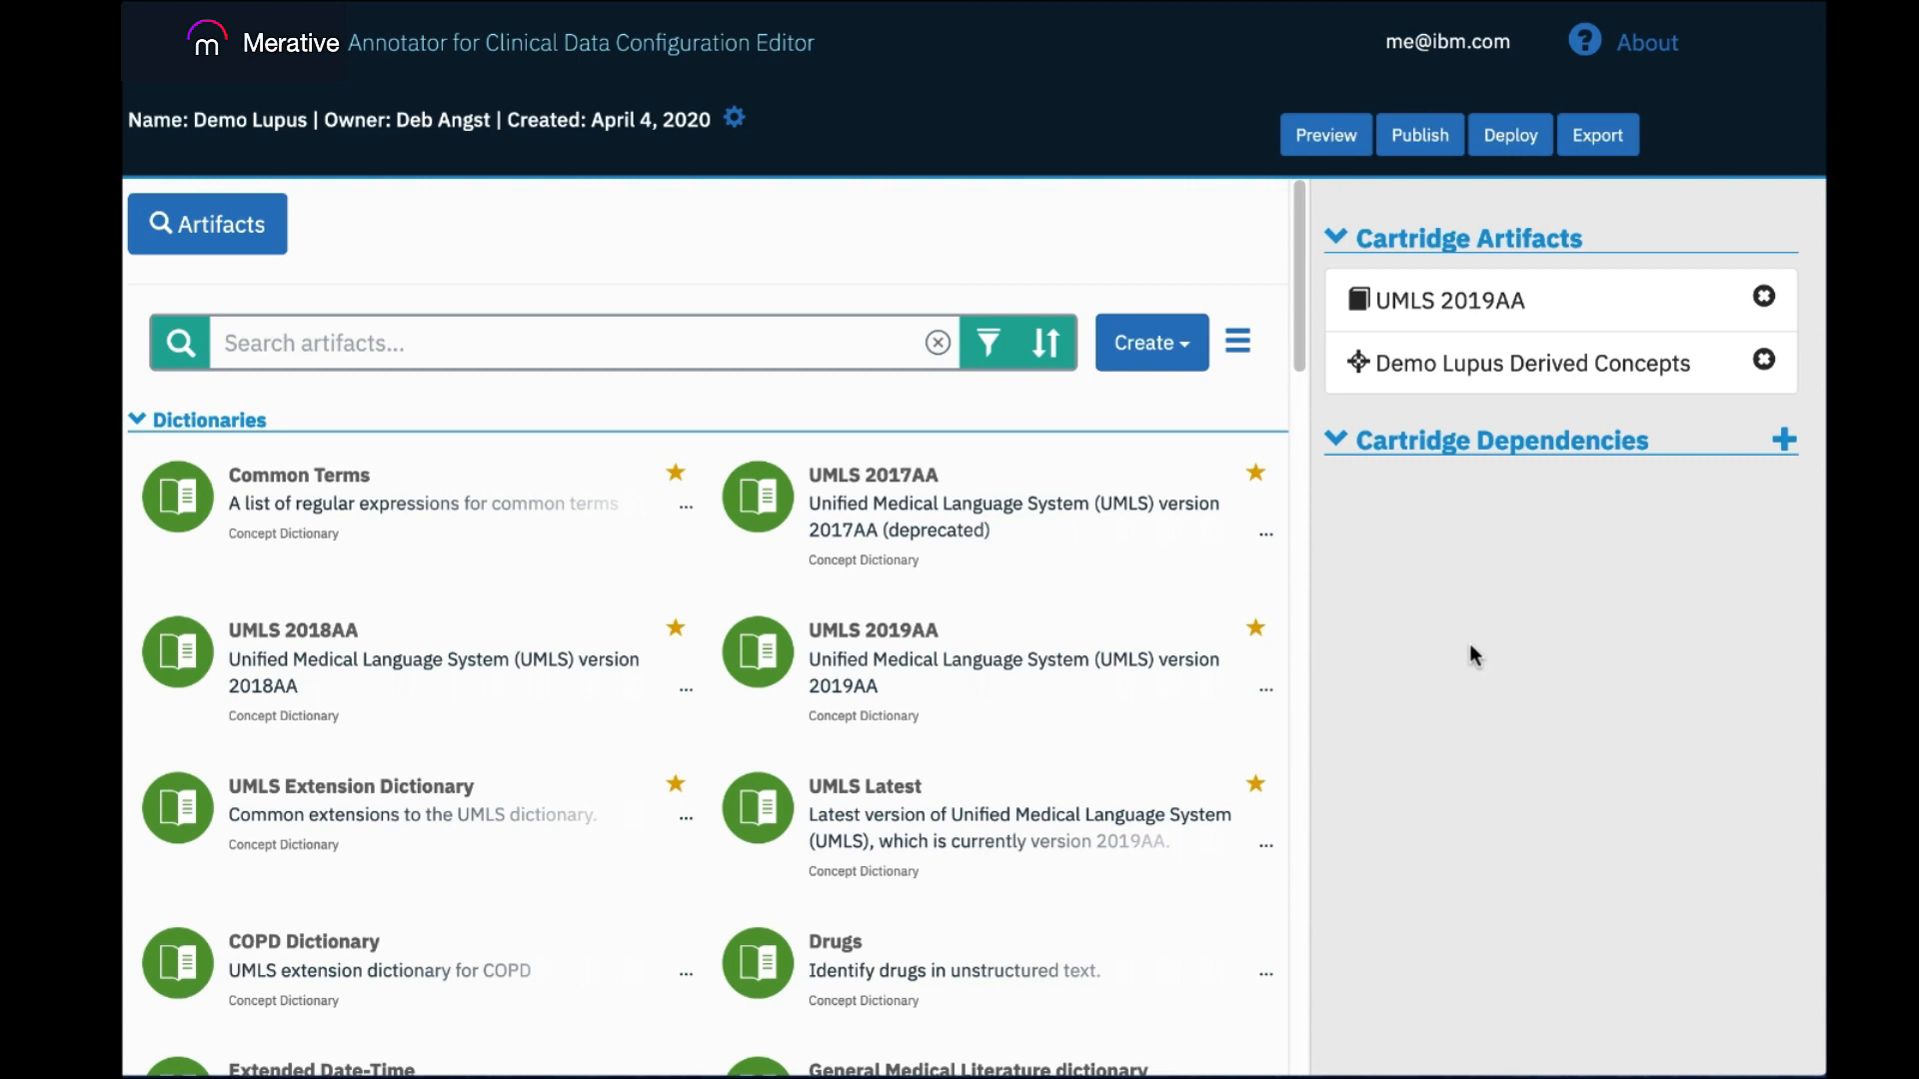
Open the Demo Lupus Derived Concepts artifact from the cartridge and start adding a derived concept.
click(1436, 372)
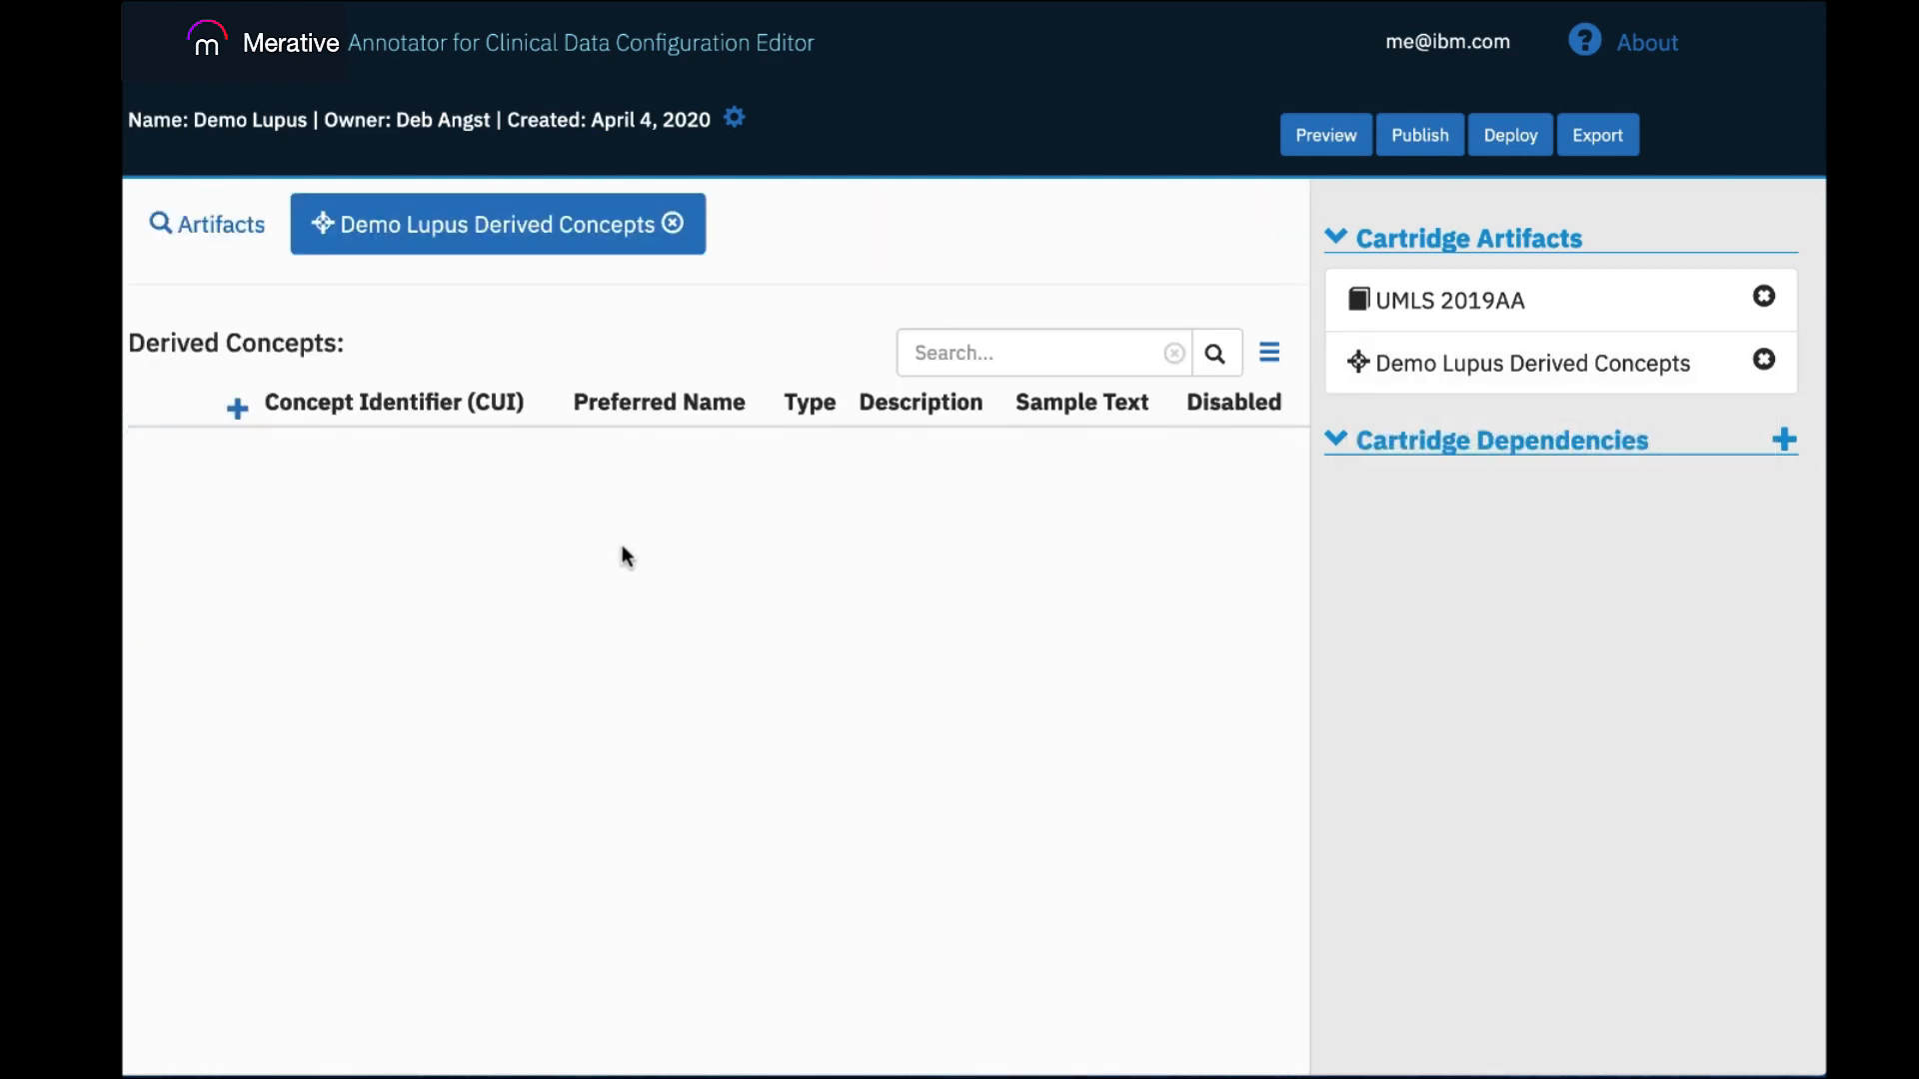
click(238, 408)
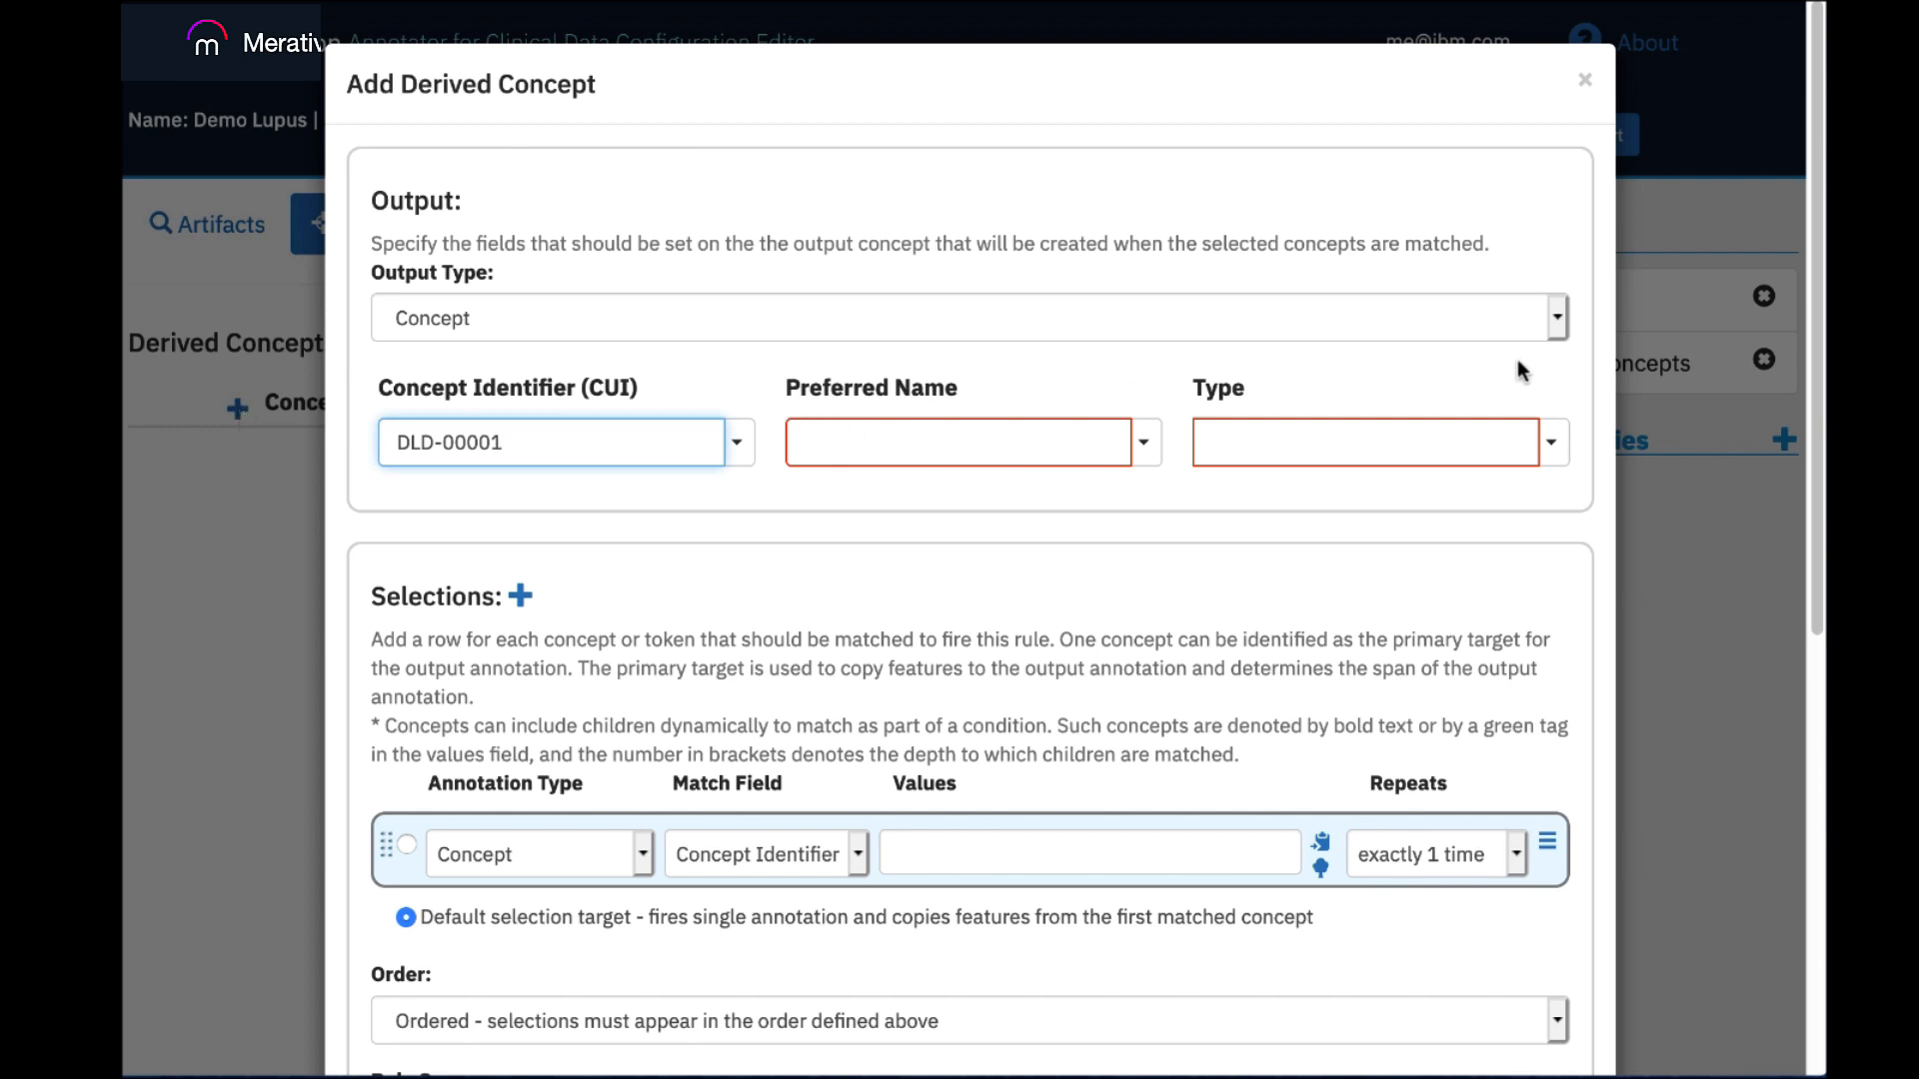
drag(1815, 315, 1803, 412)
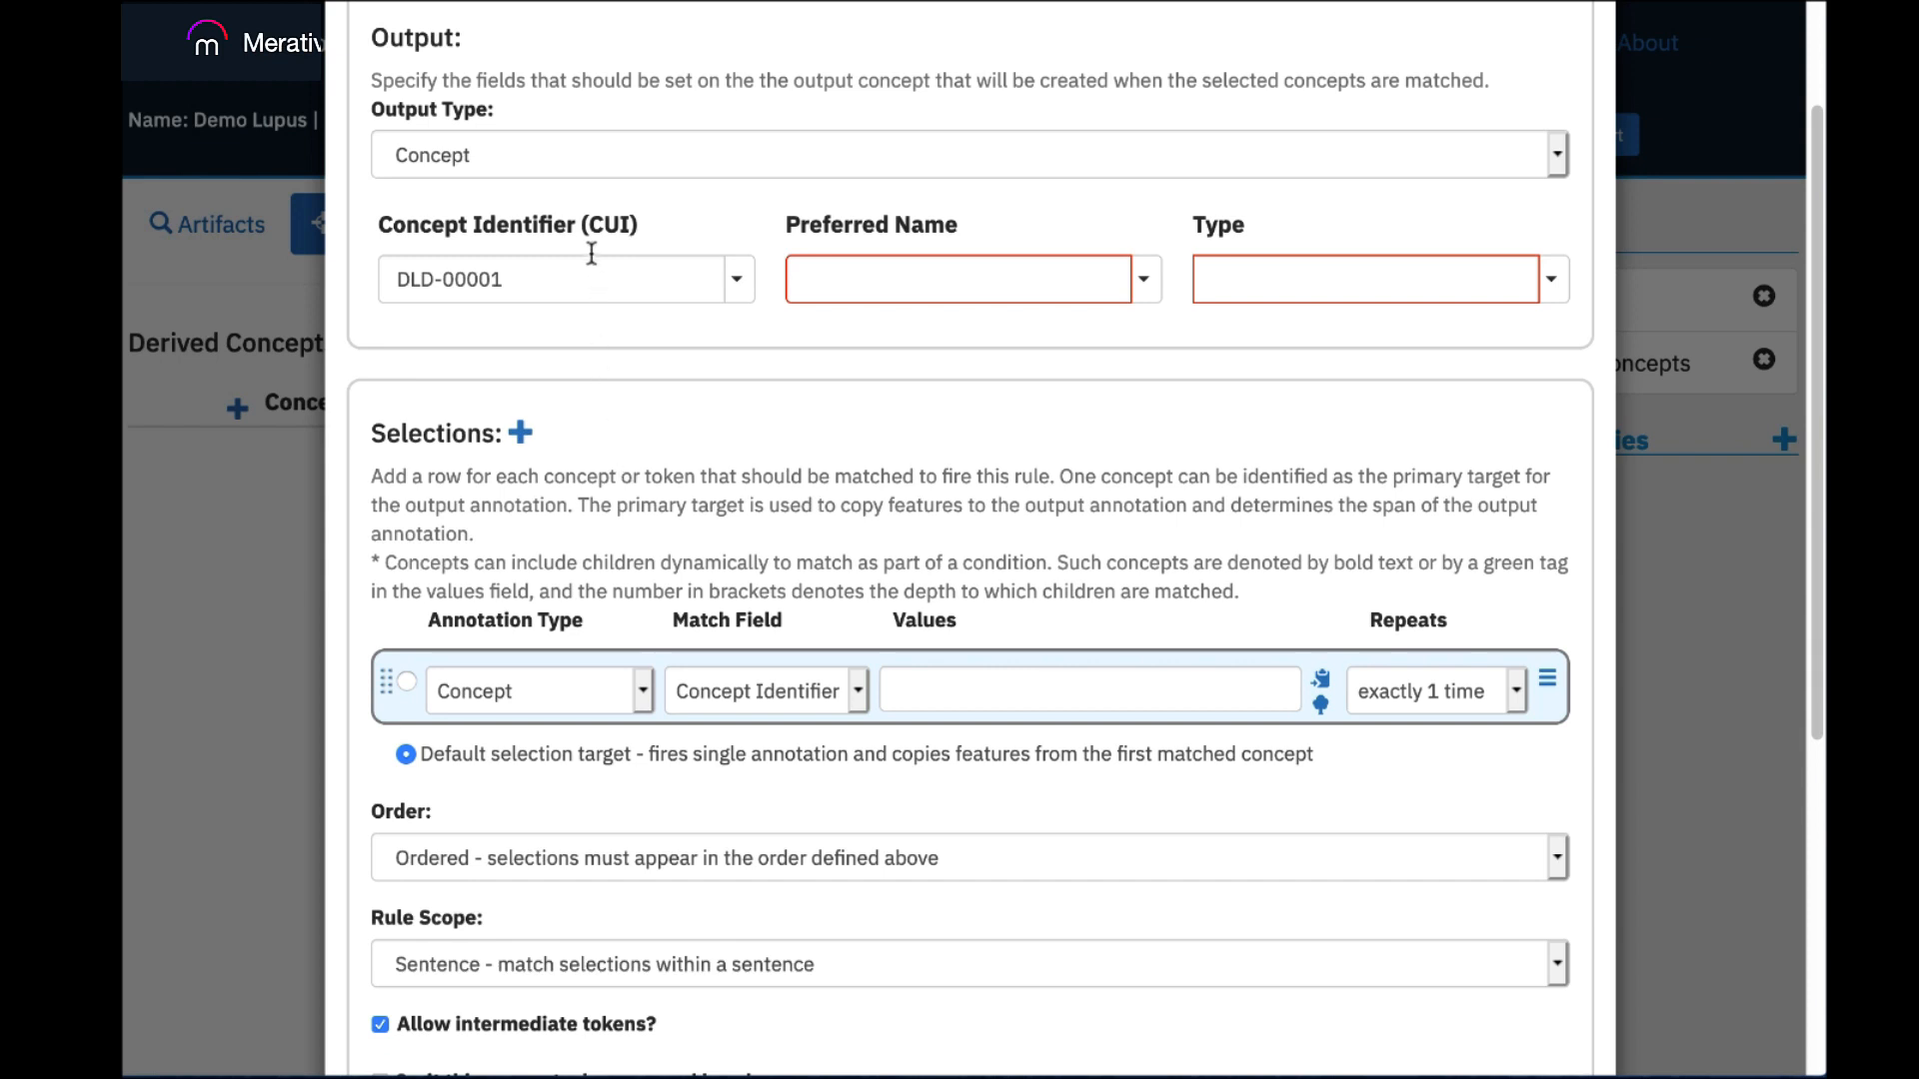
drag(1809, 330, 1807, 292)
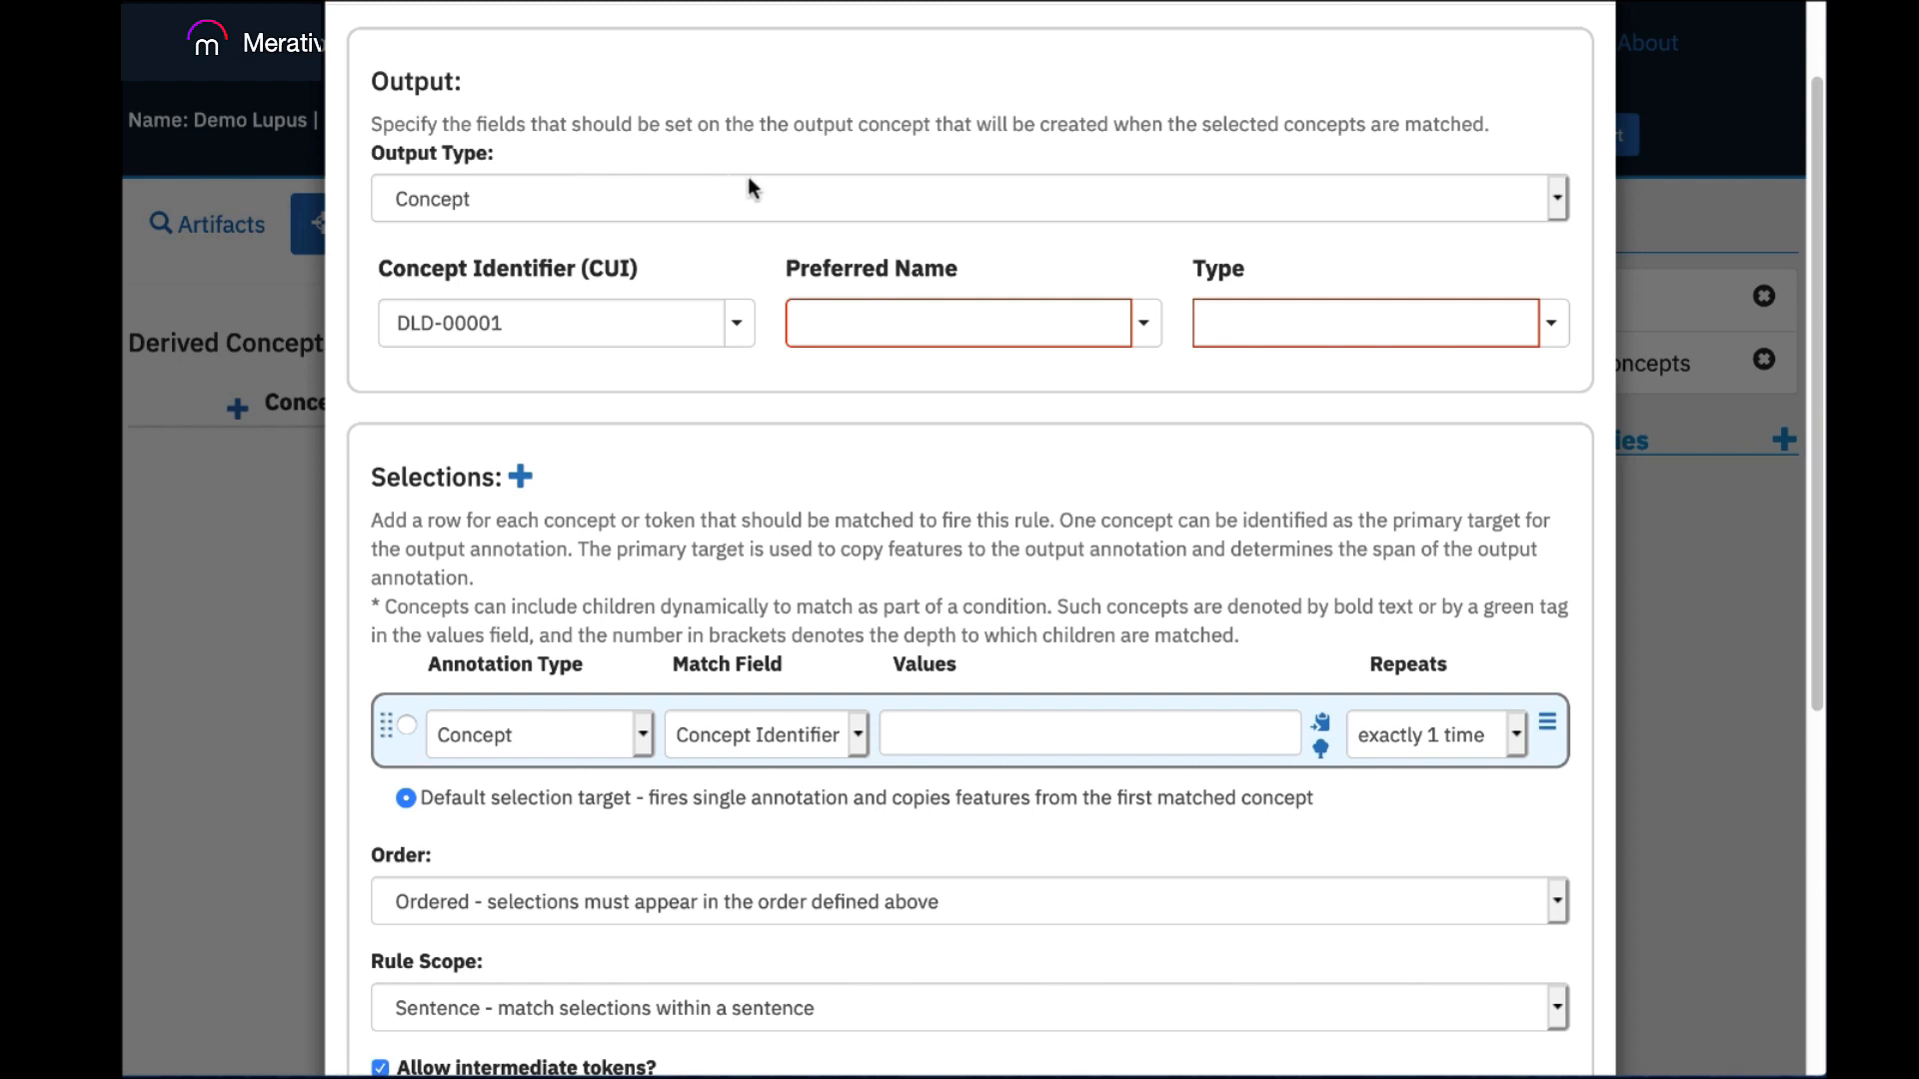
Examine the options available for the output type, concept identifier, preferred name and type of the output concept.
click(1553, 196)
click(1553, 196)
click(1553, 196)
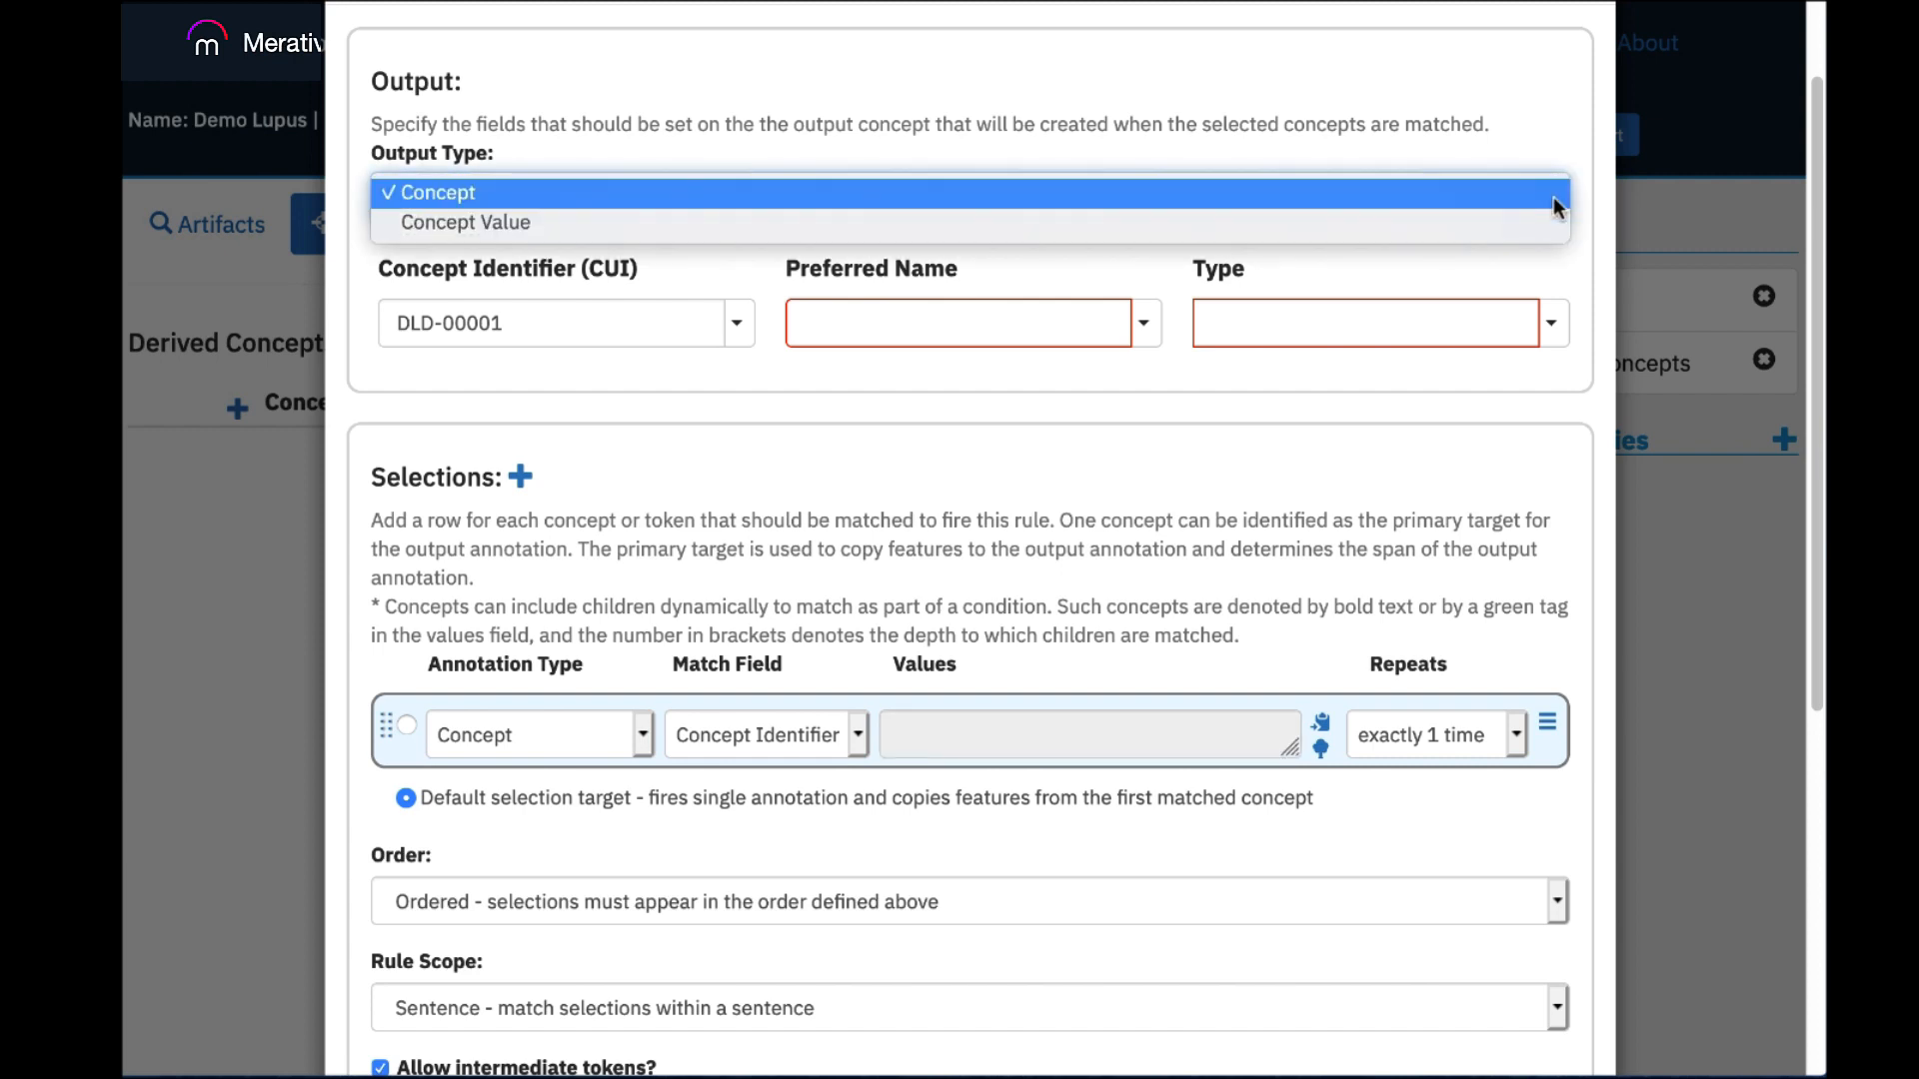
click(1091, 146)
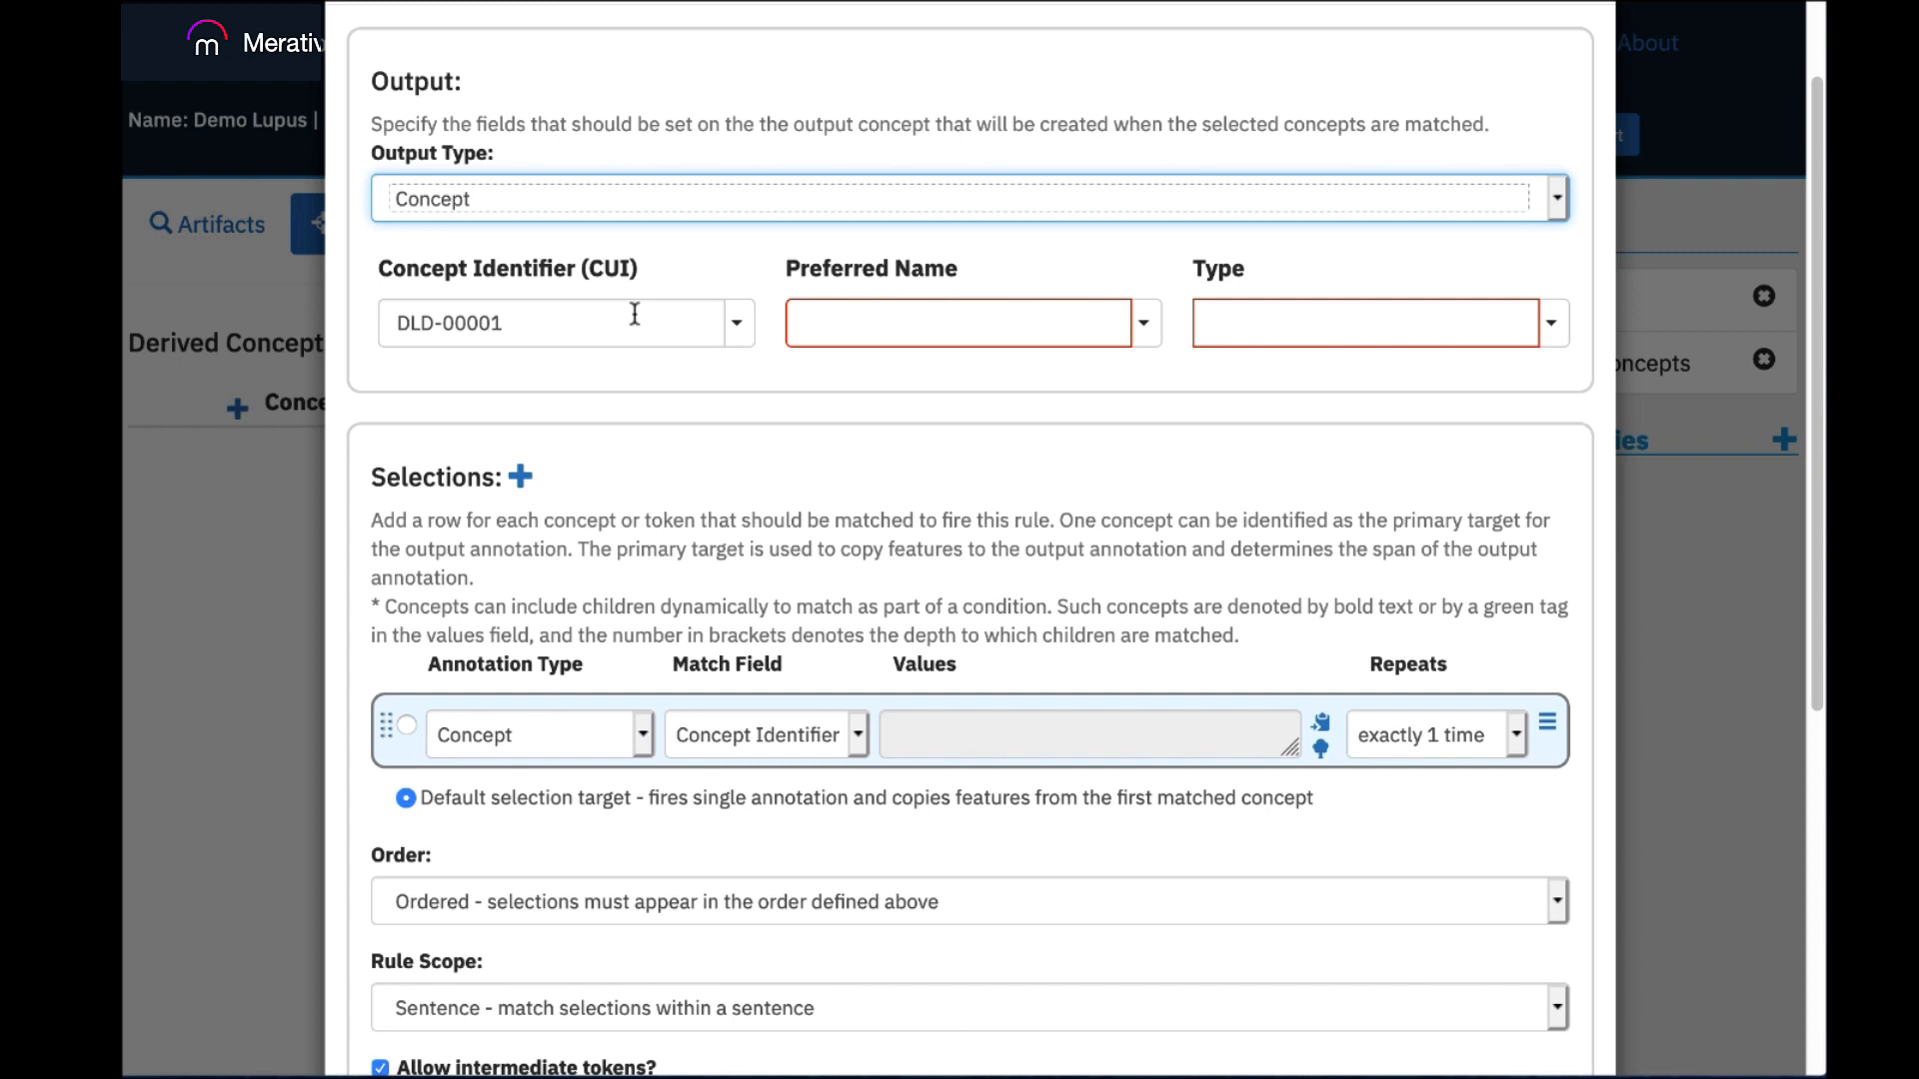
click(737, 323)
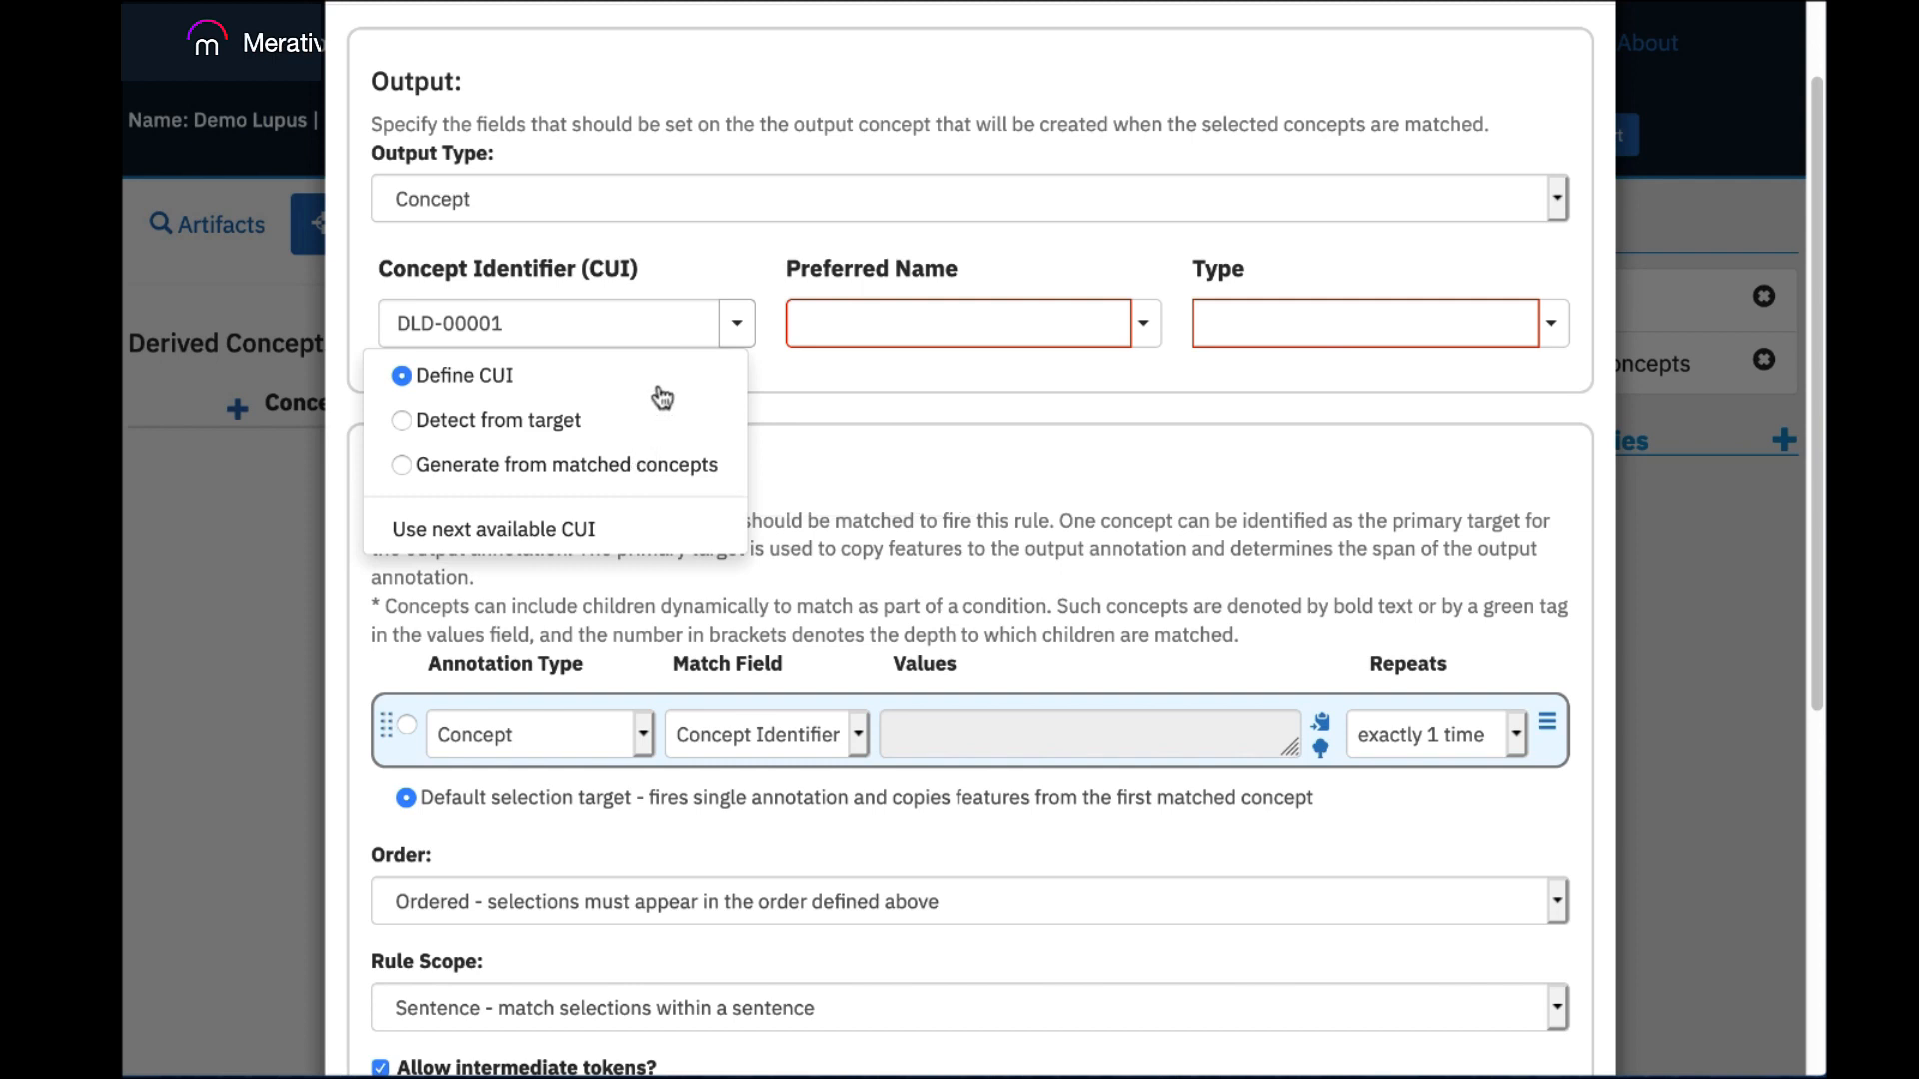
click(925, 366)
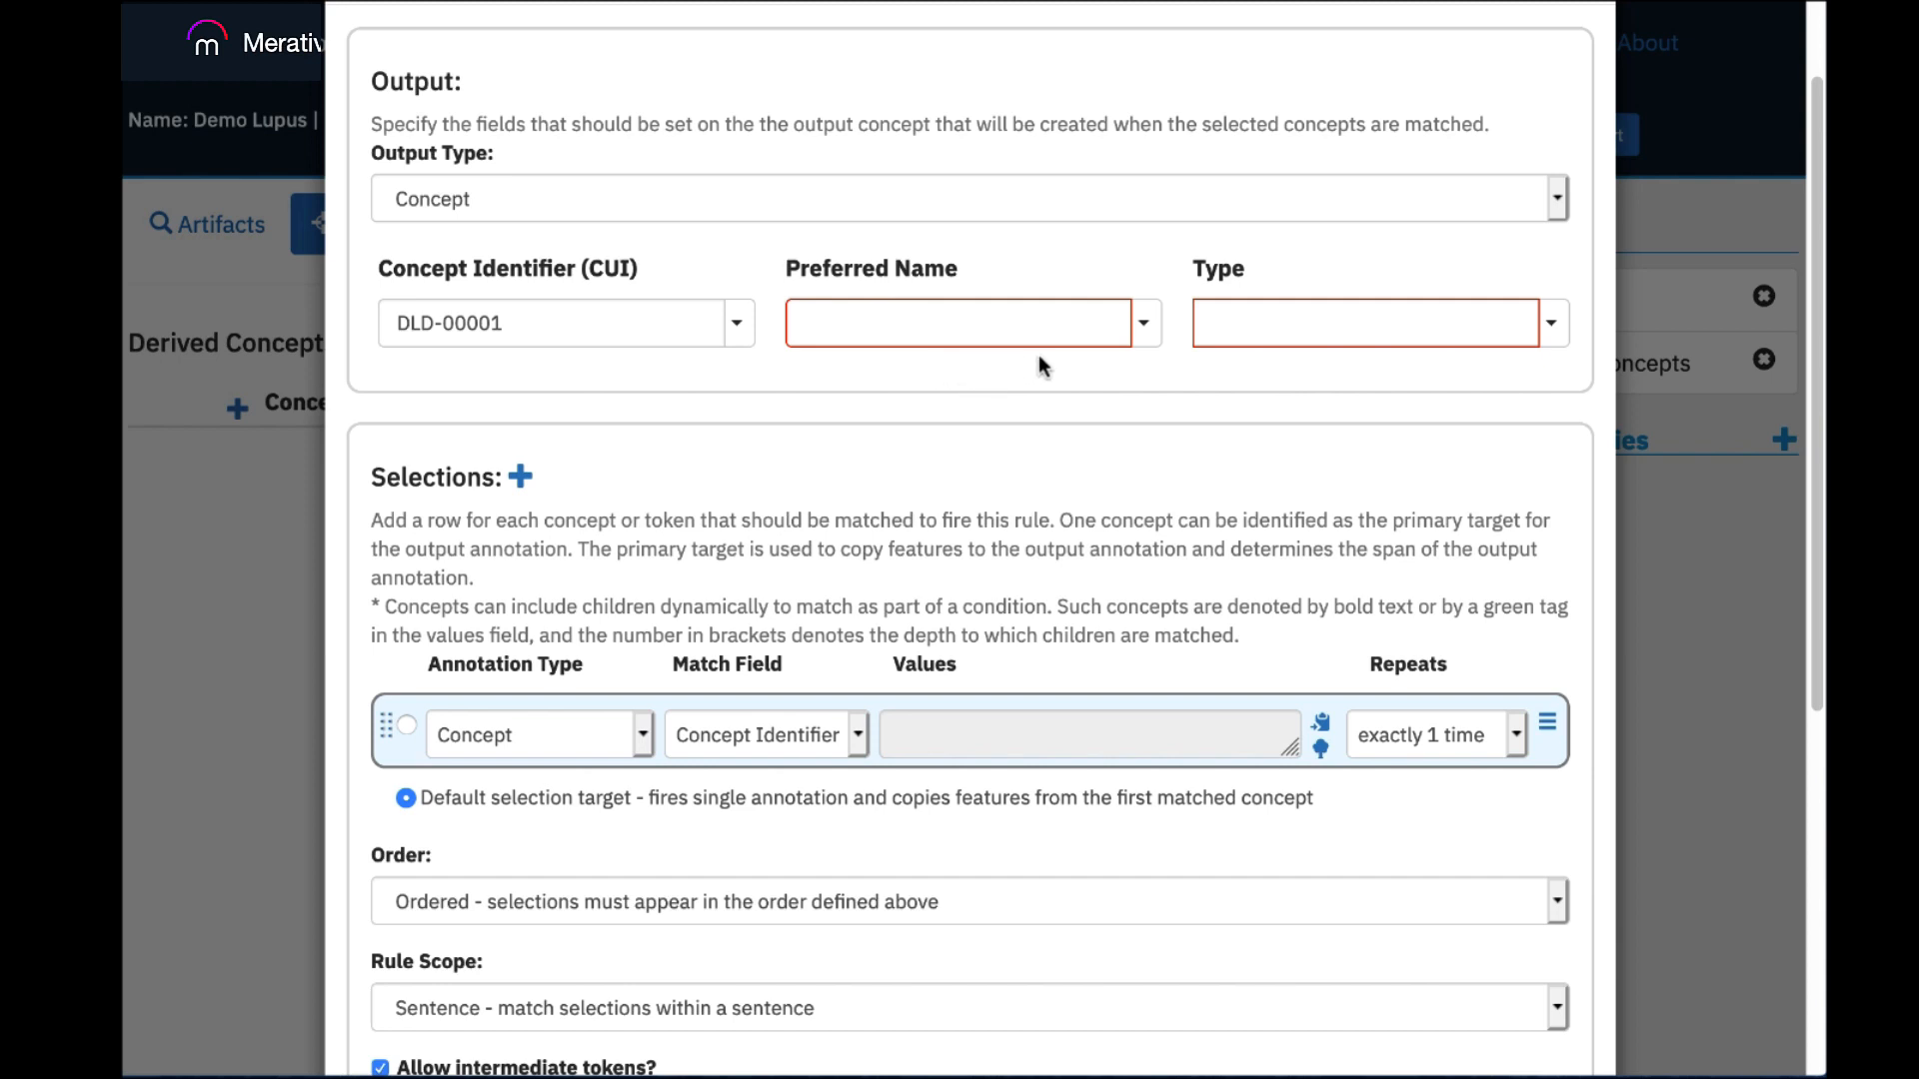
click(1146, 323)
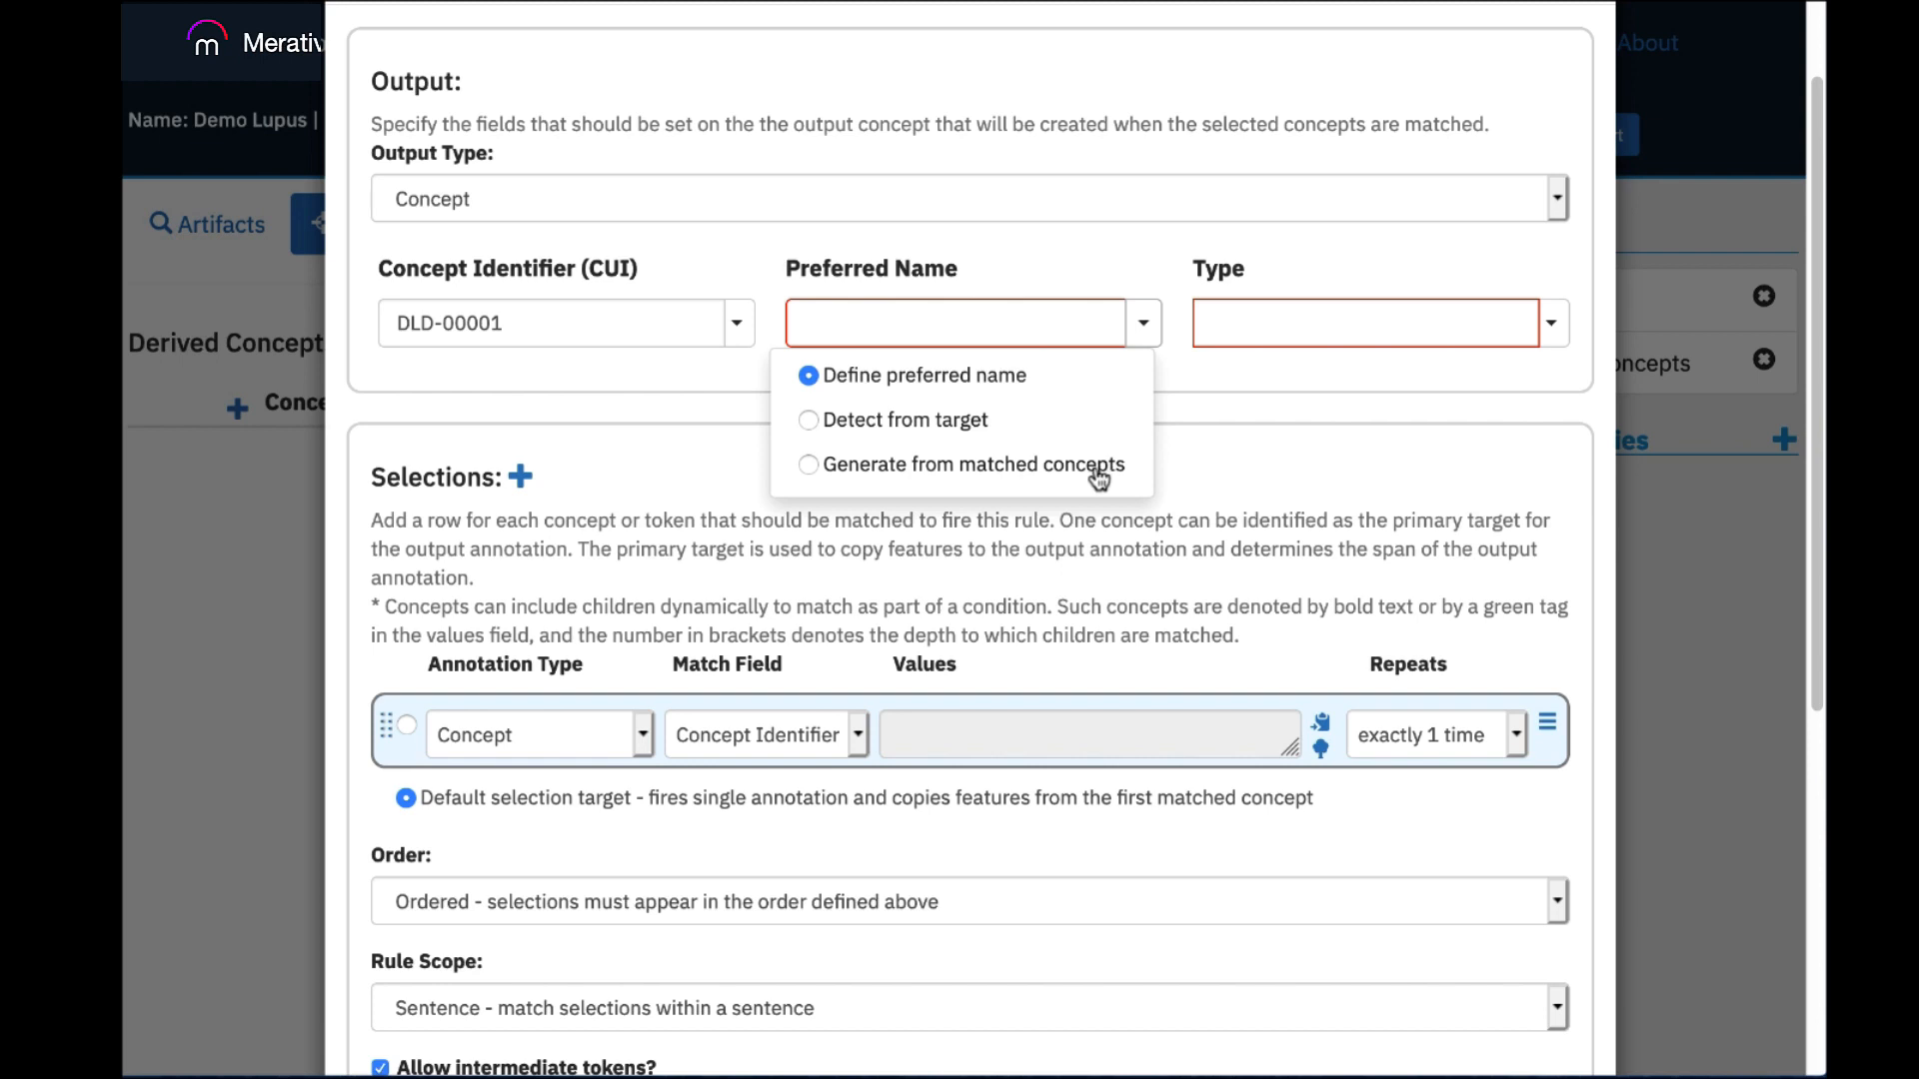
click(1227, 378)
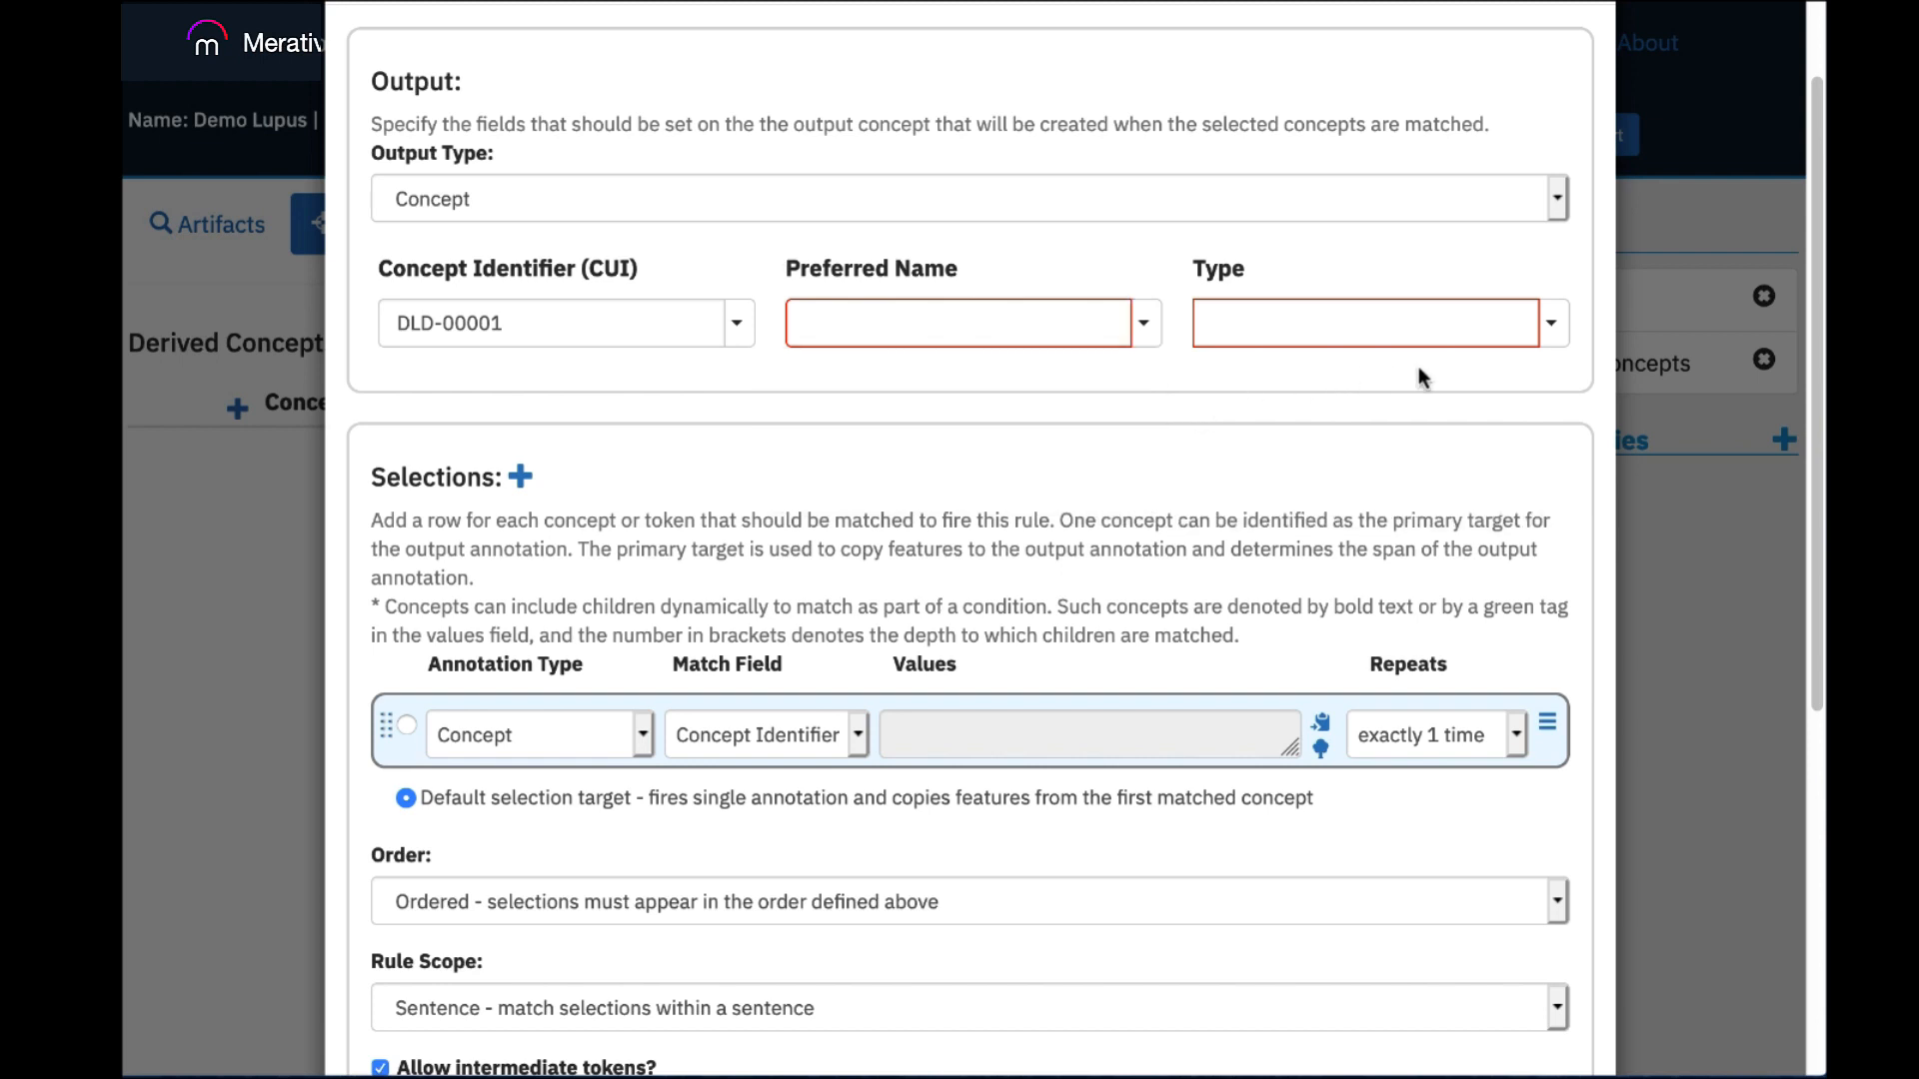
click(1552, 327)
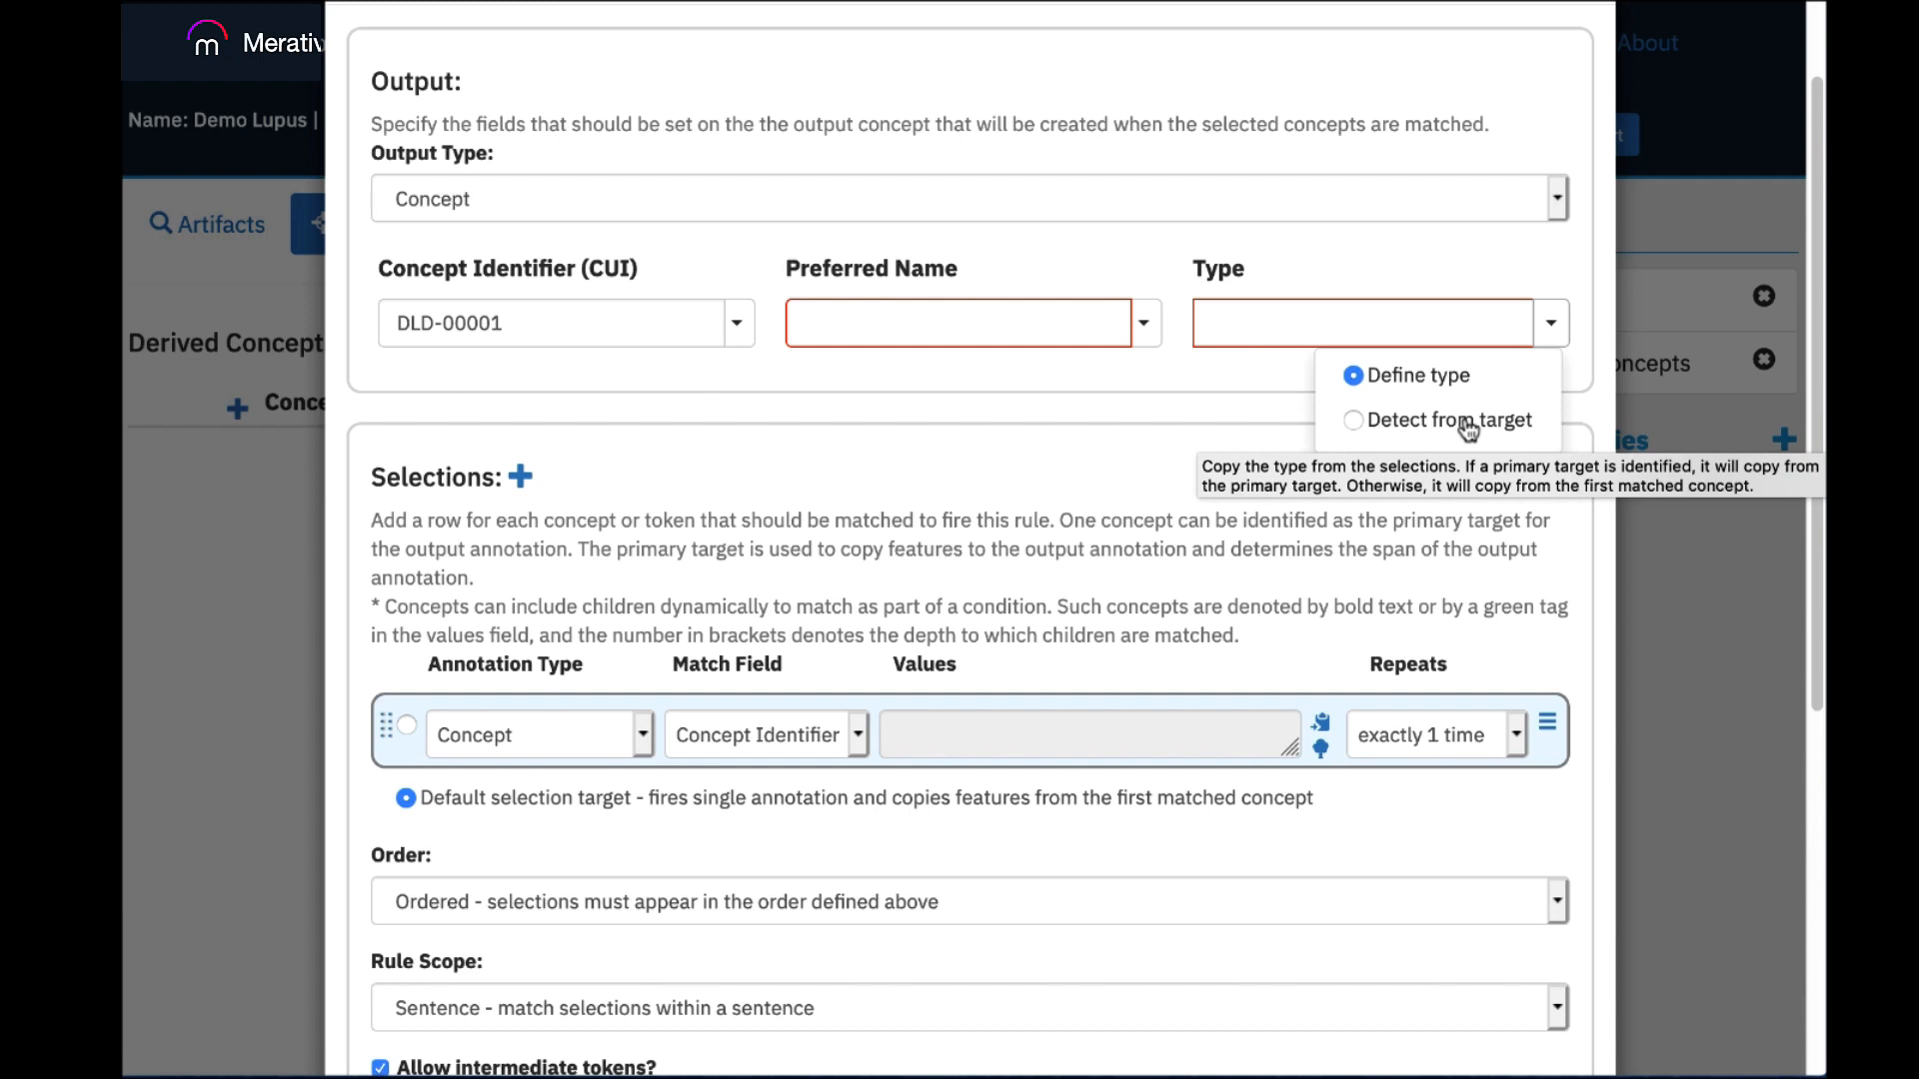
click(1256, 403)
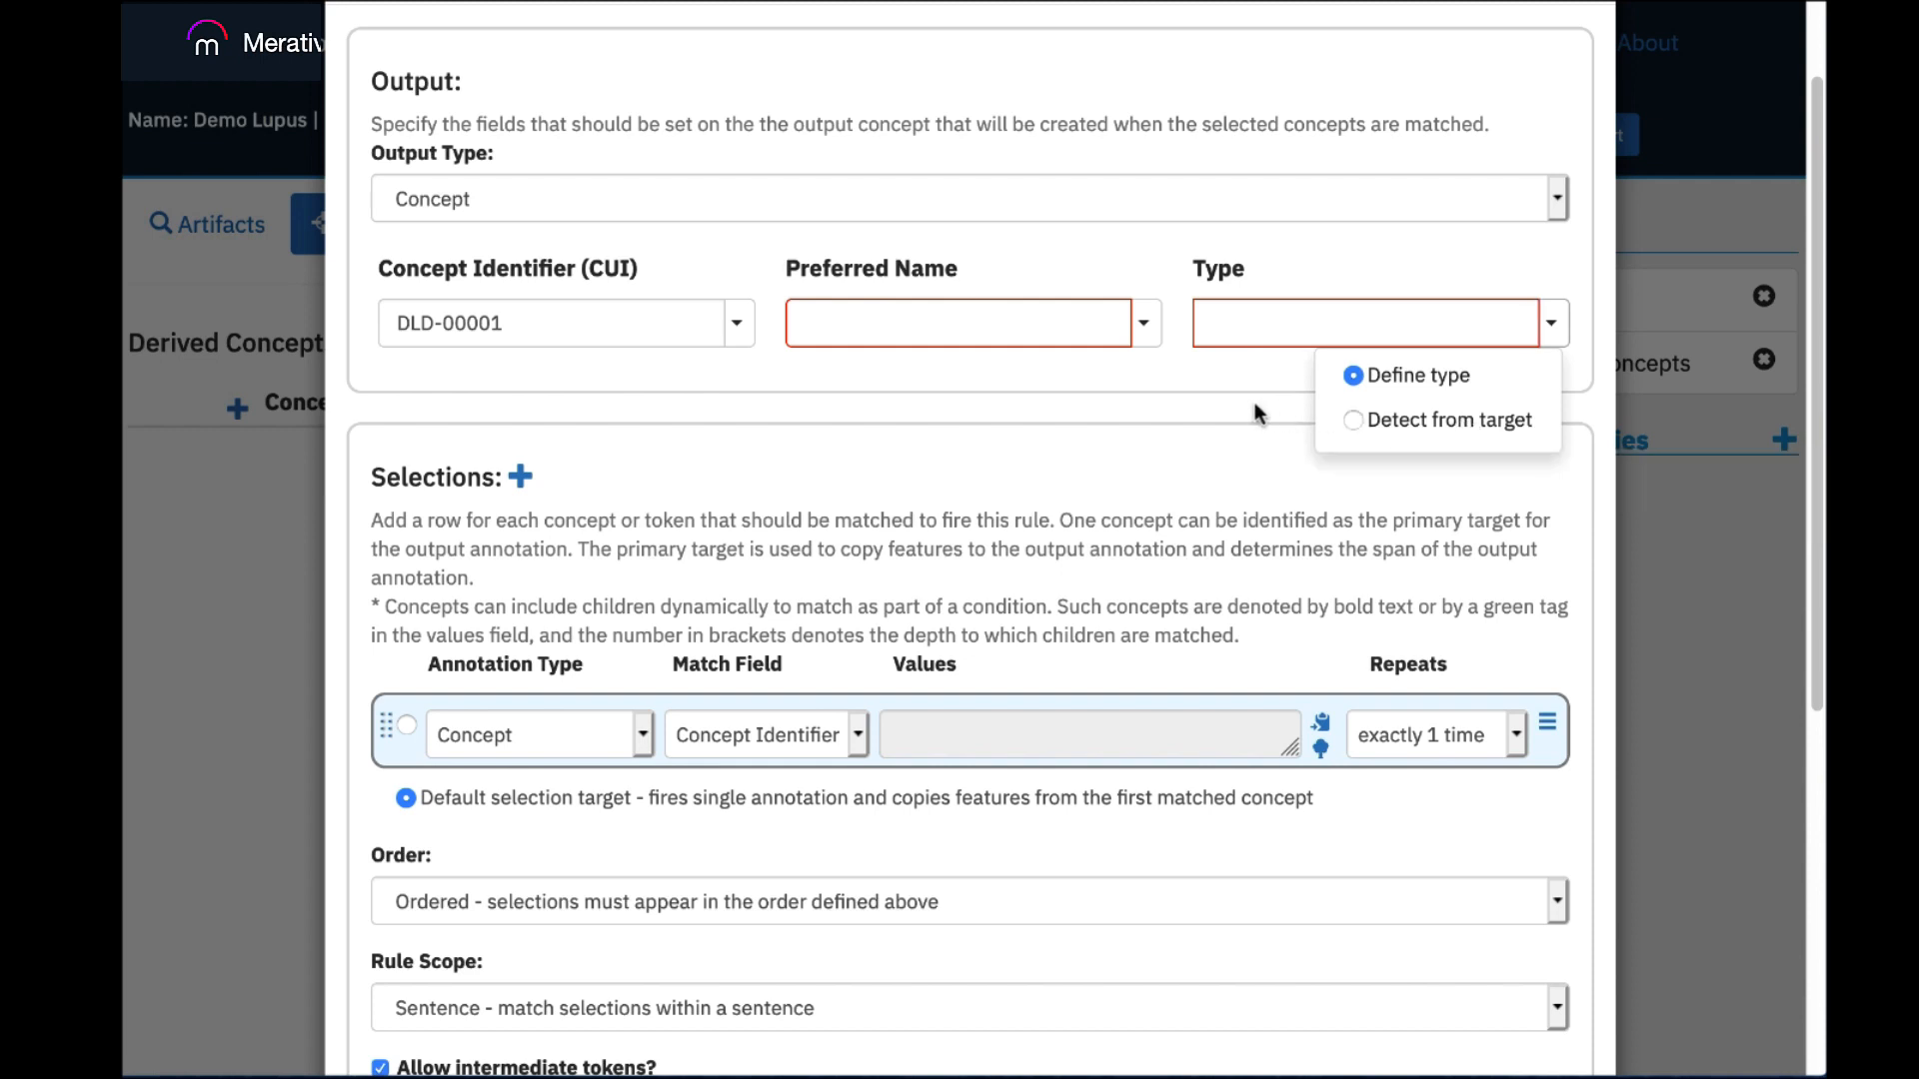
click(1145, 322)
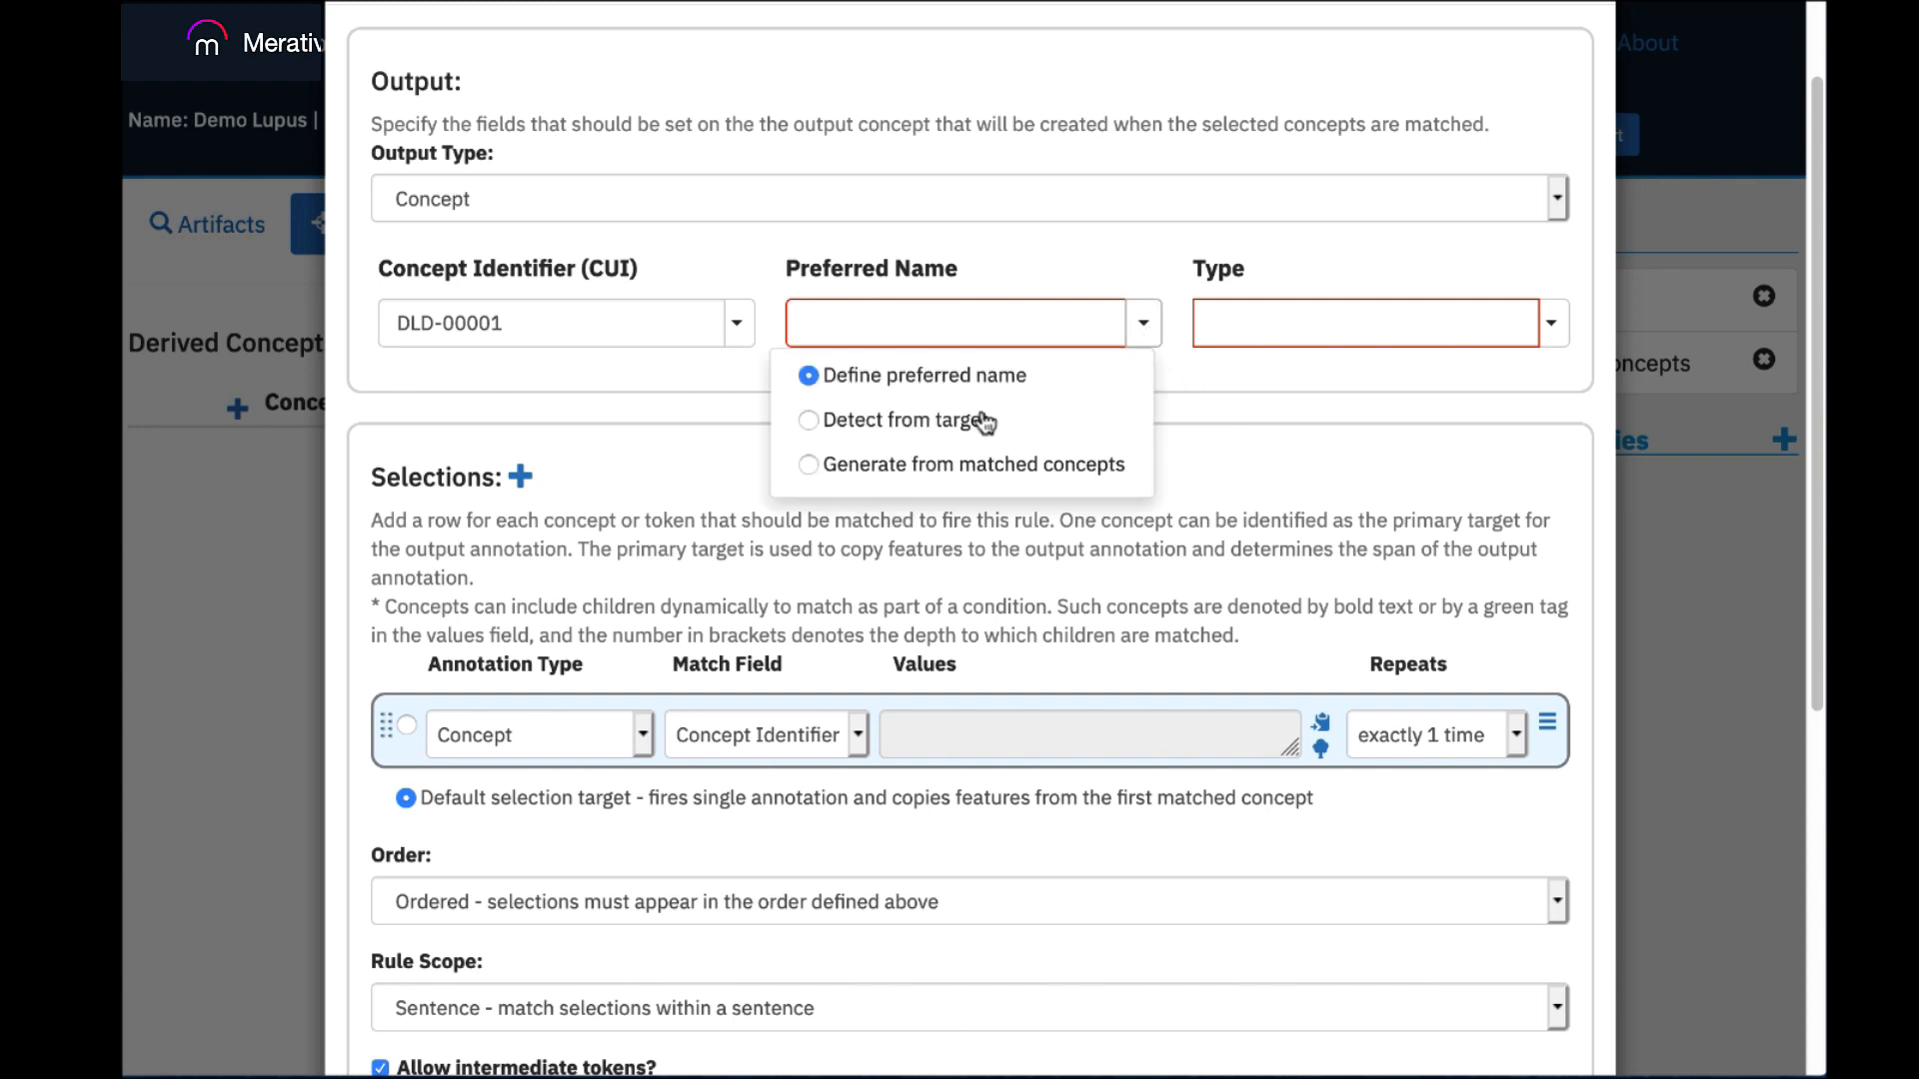
click(715, 404)
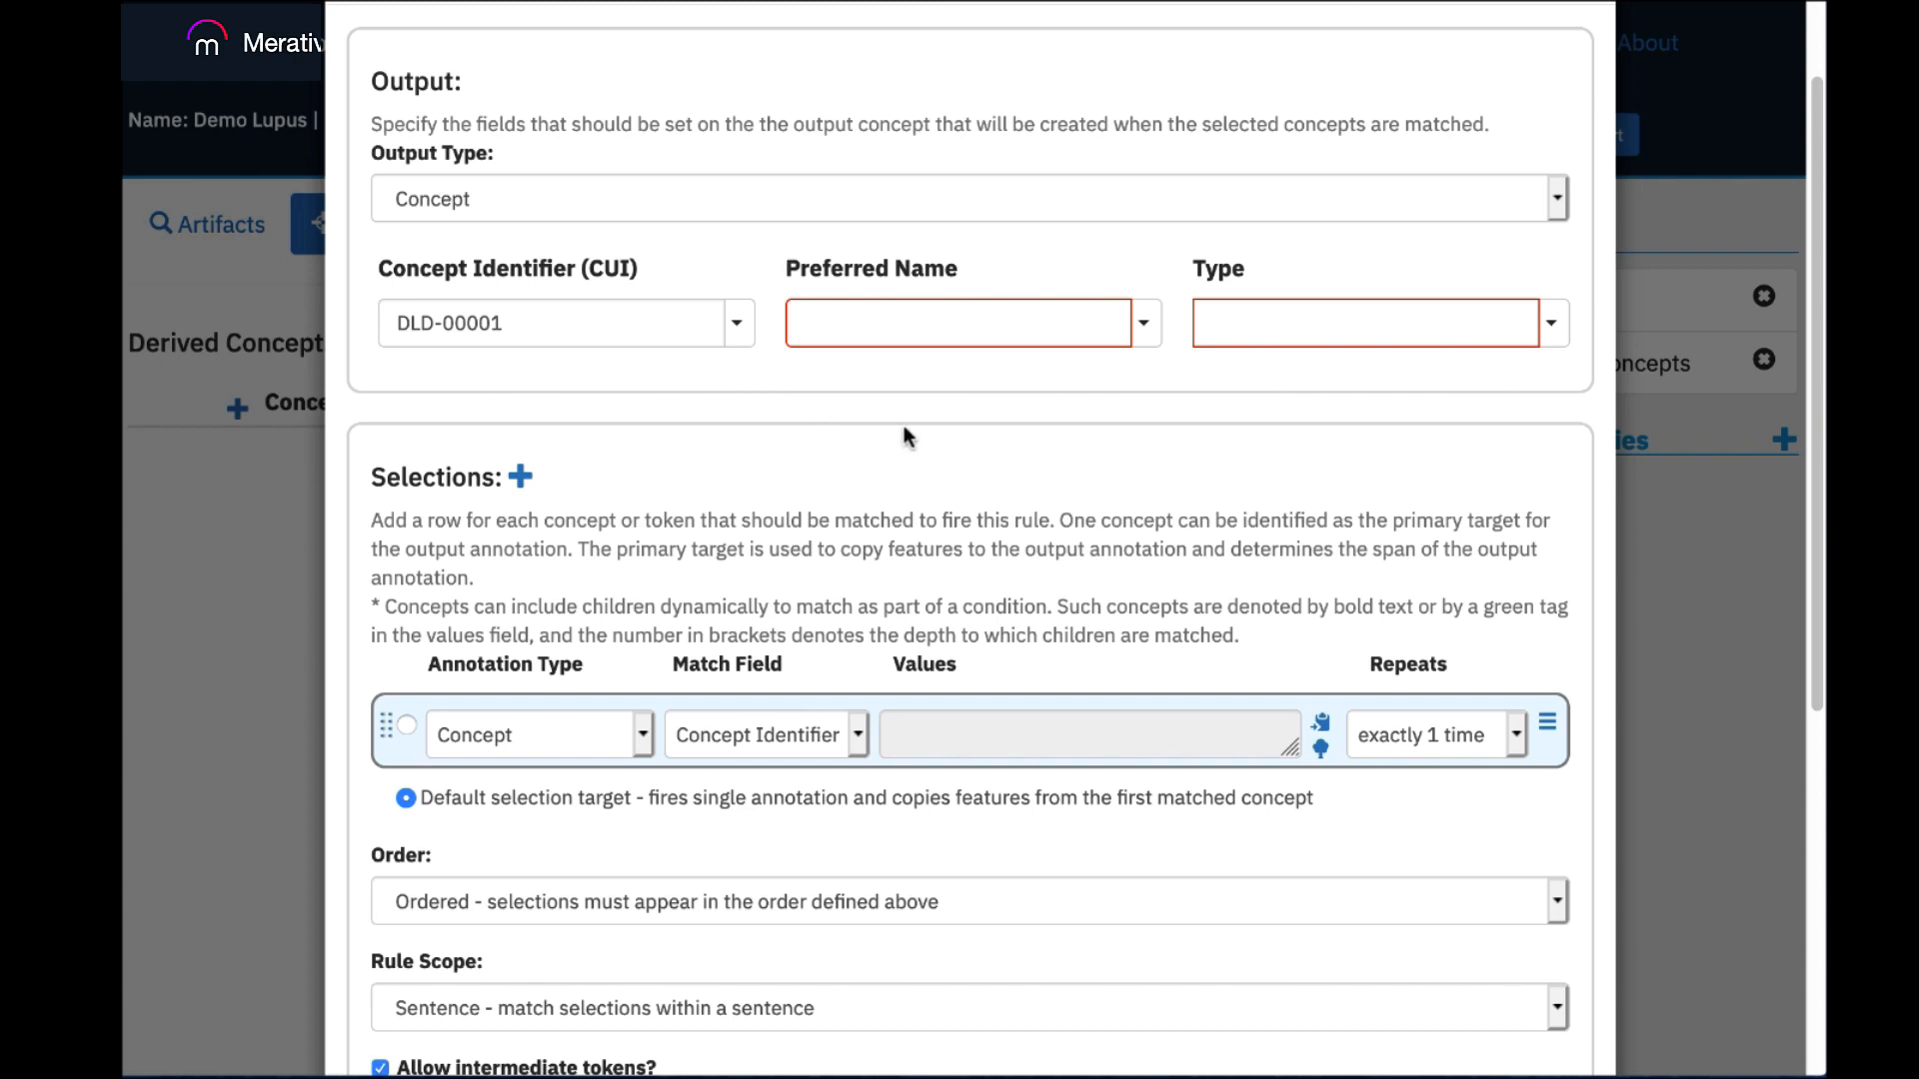
Add C0011847 Diabetes and C0011849 Diabetes Mellitus as the concept identifier values matched by the first selection row.
drag(1816, 380, 1796, 534)
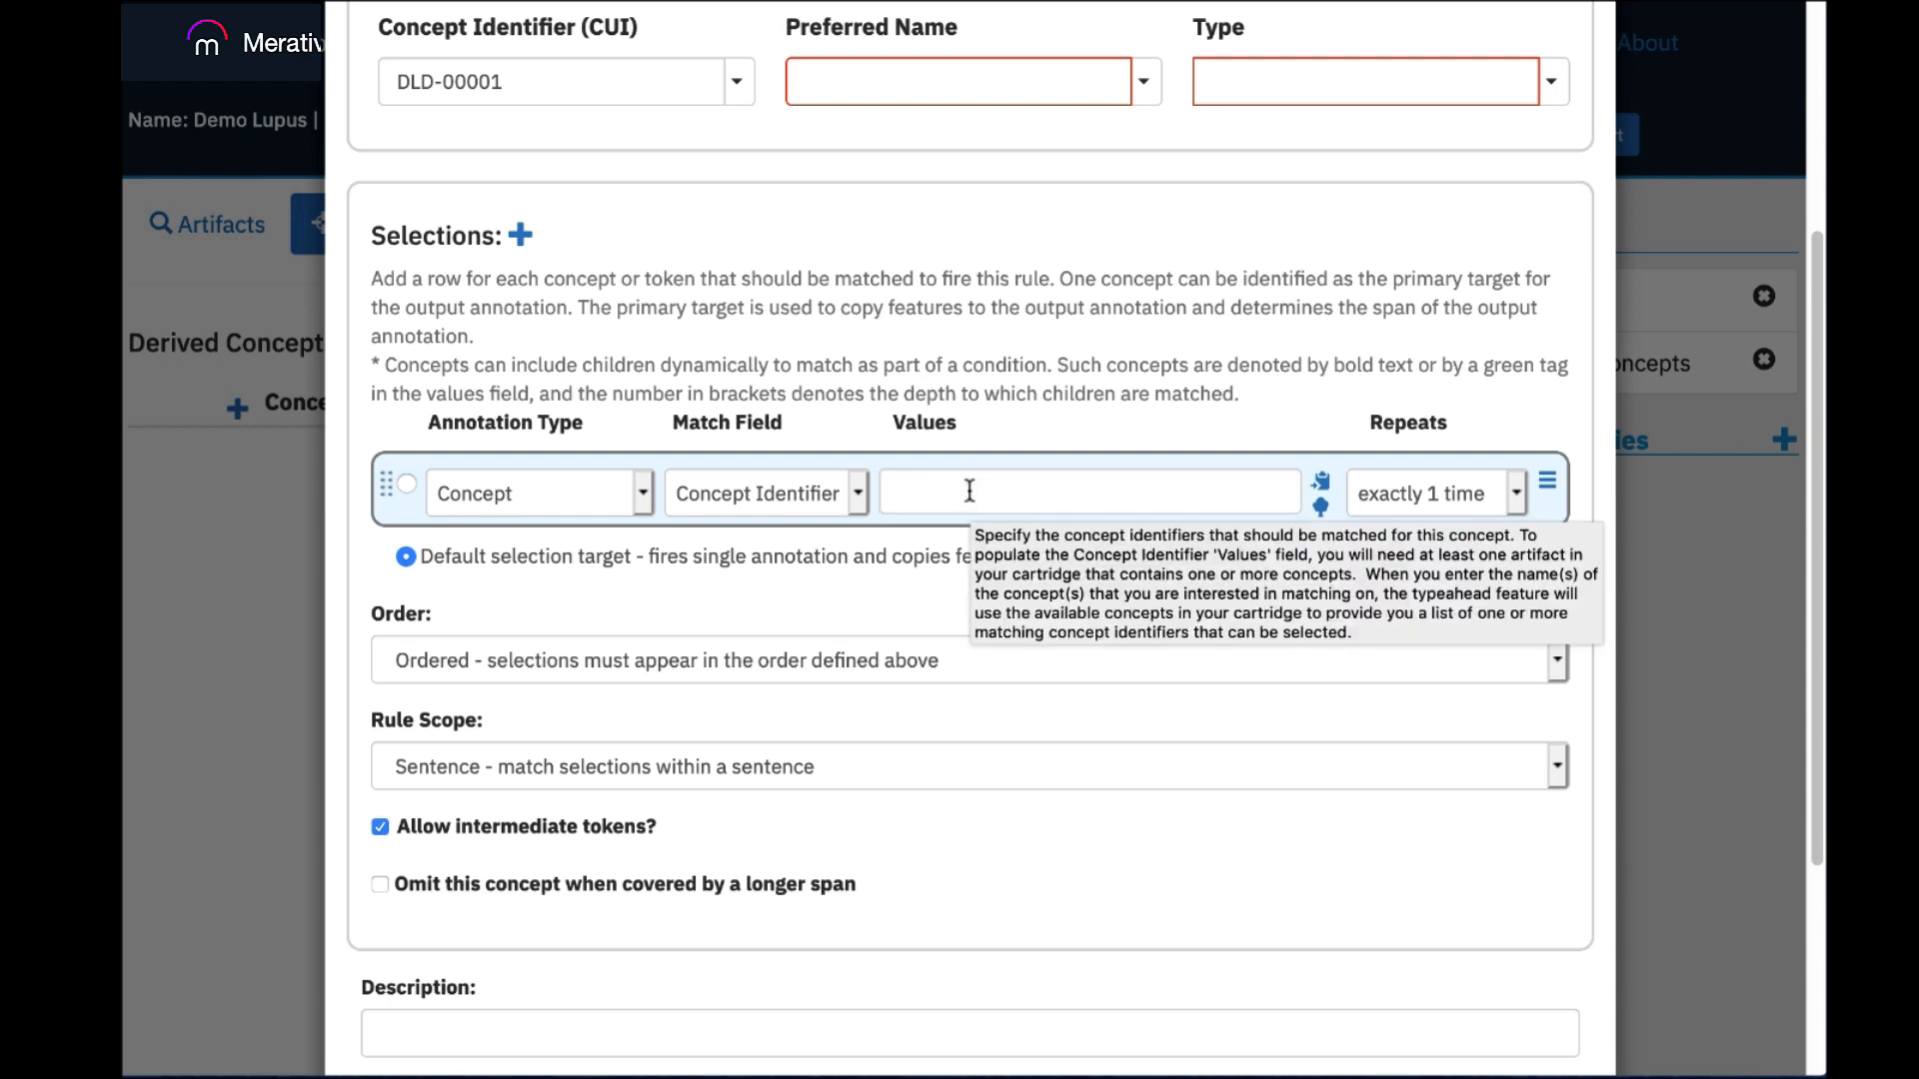
click(968, 491)
text(diab)
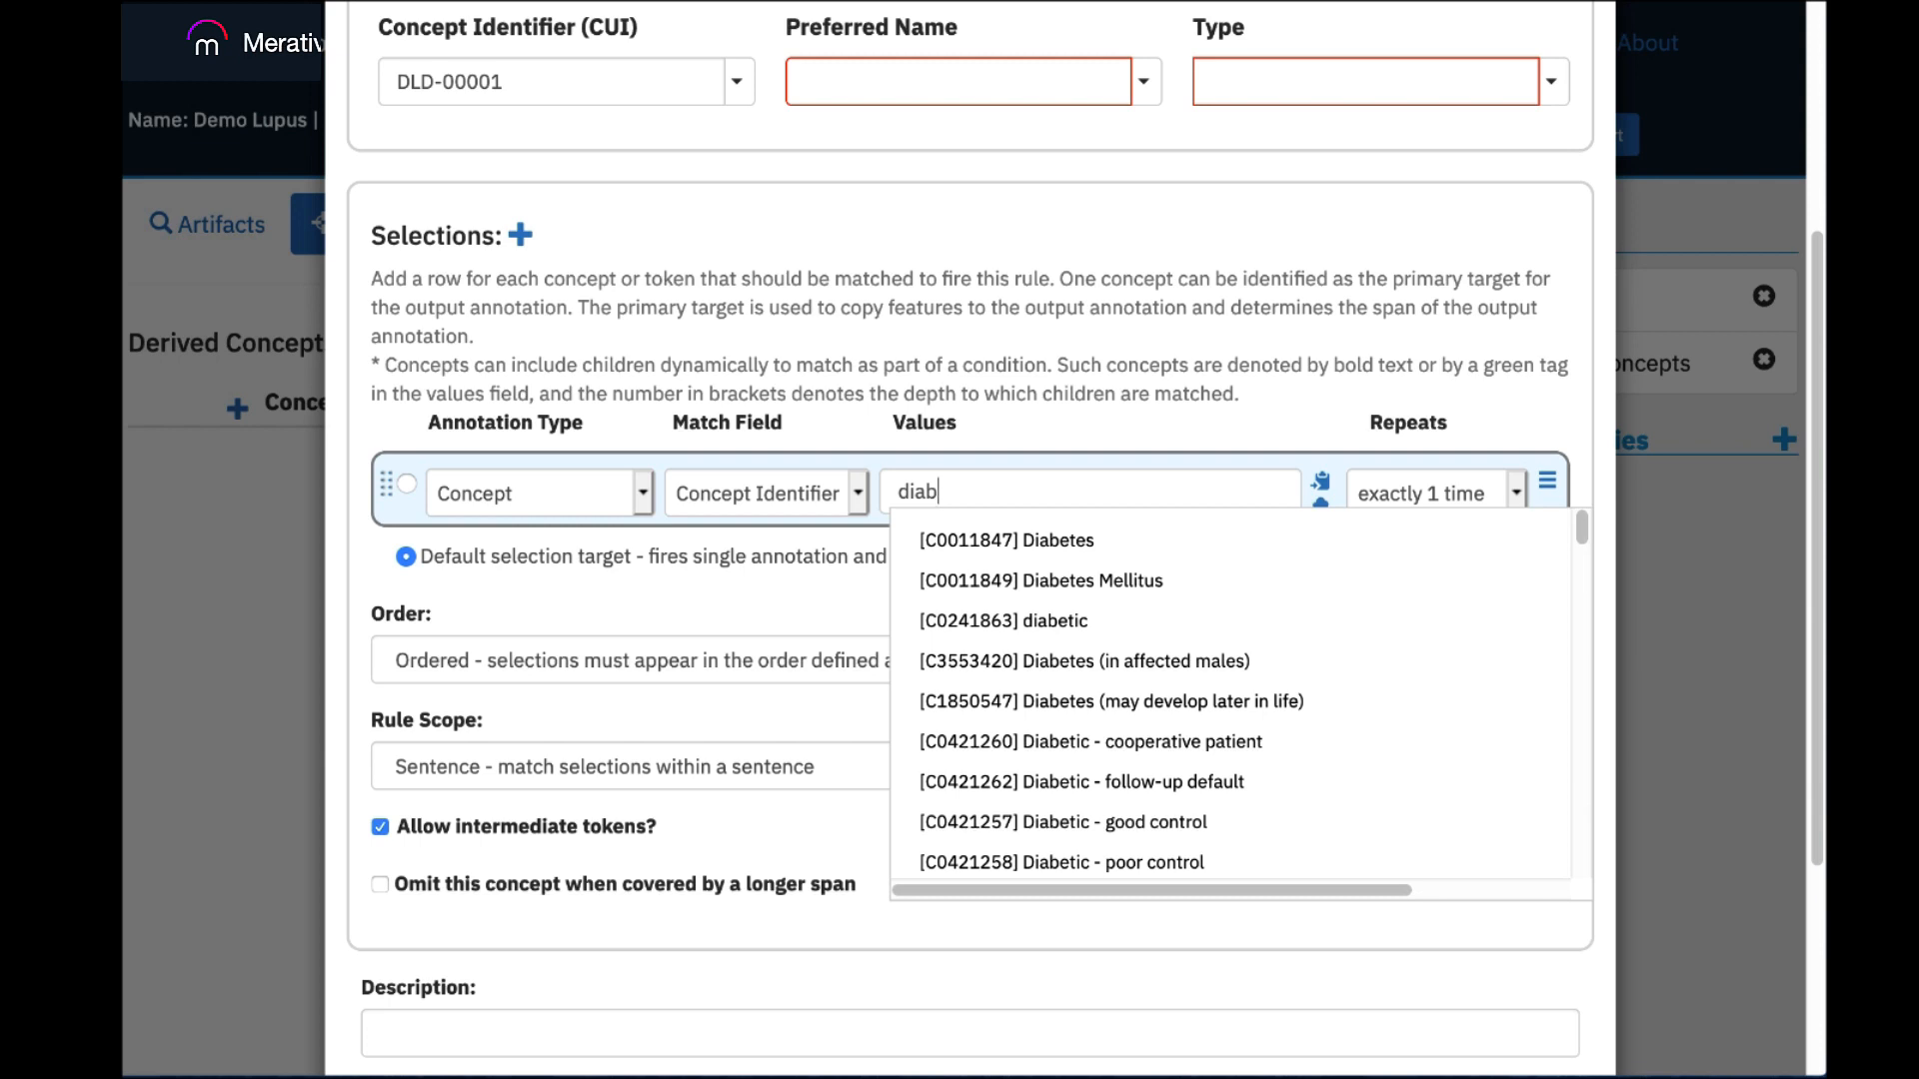
text(e)
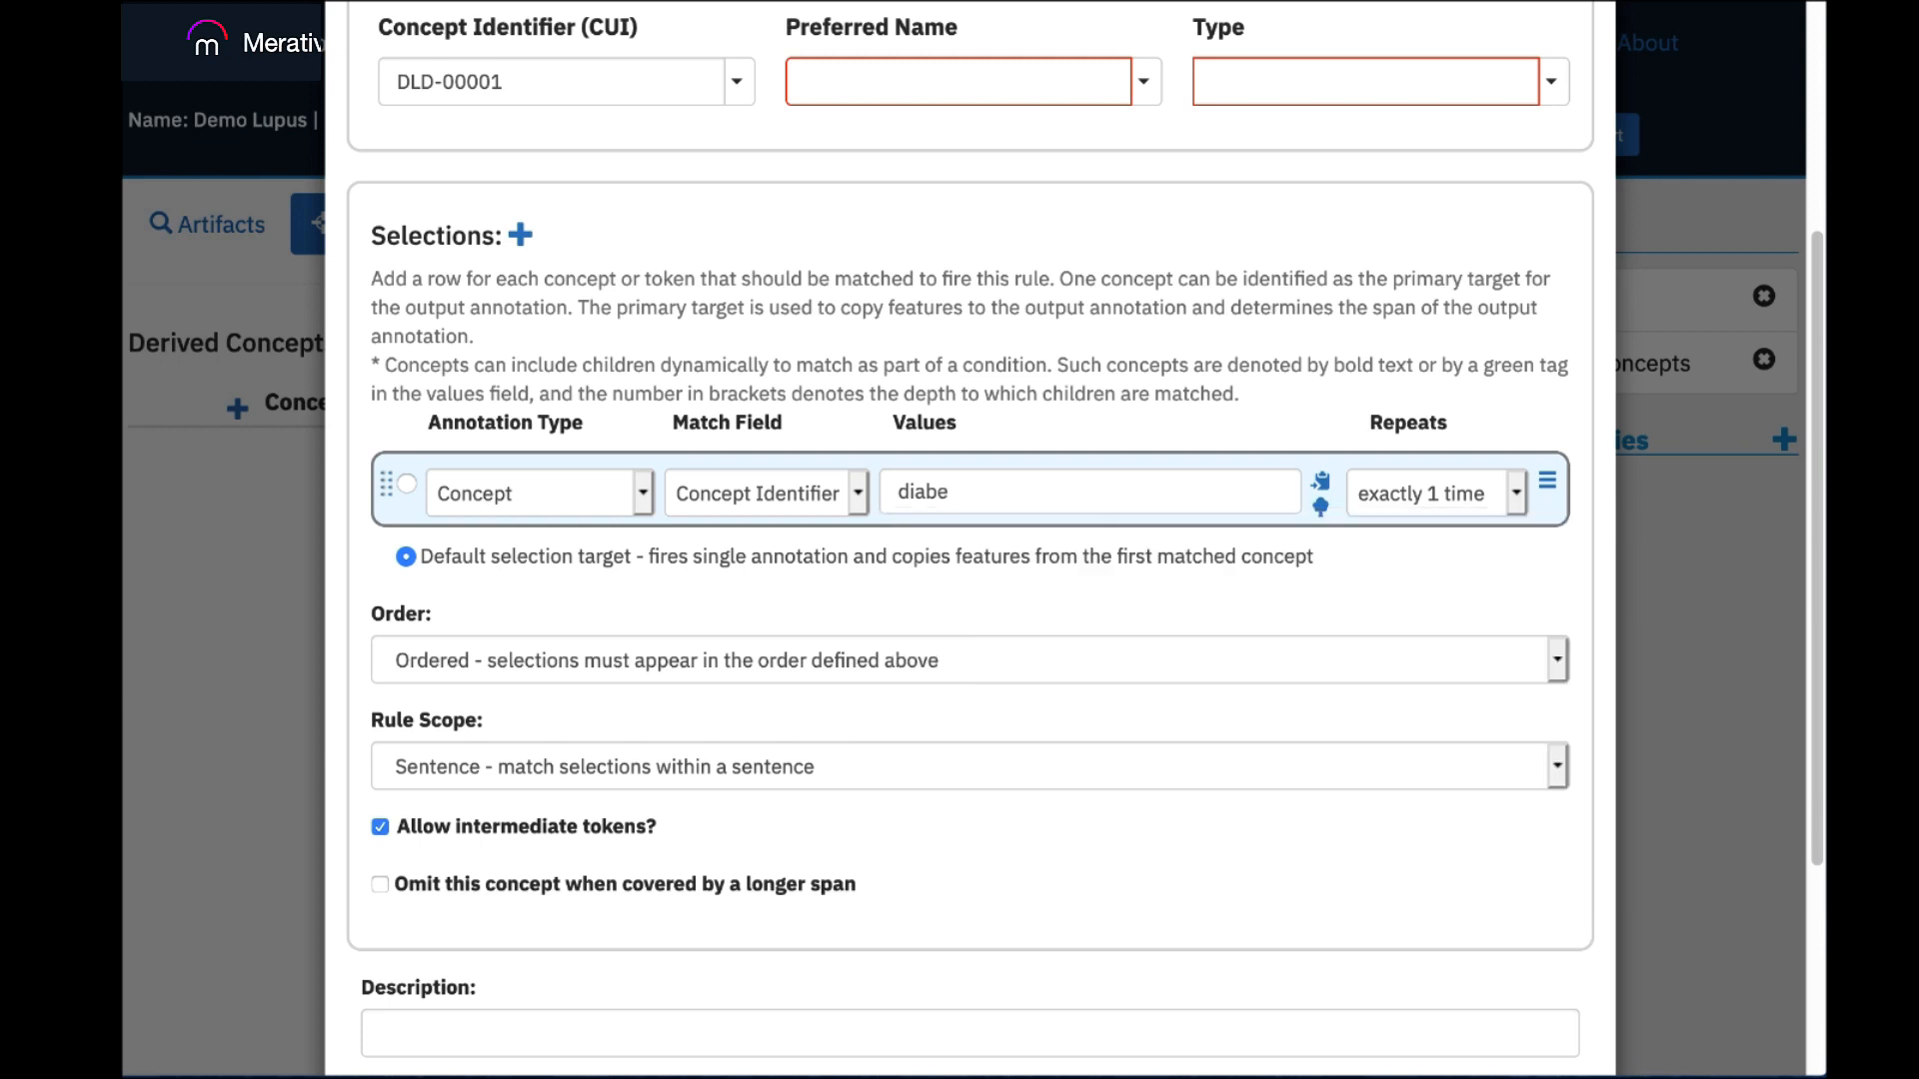
text(te)
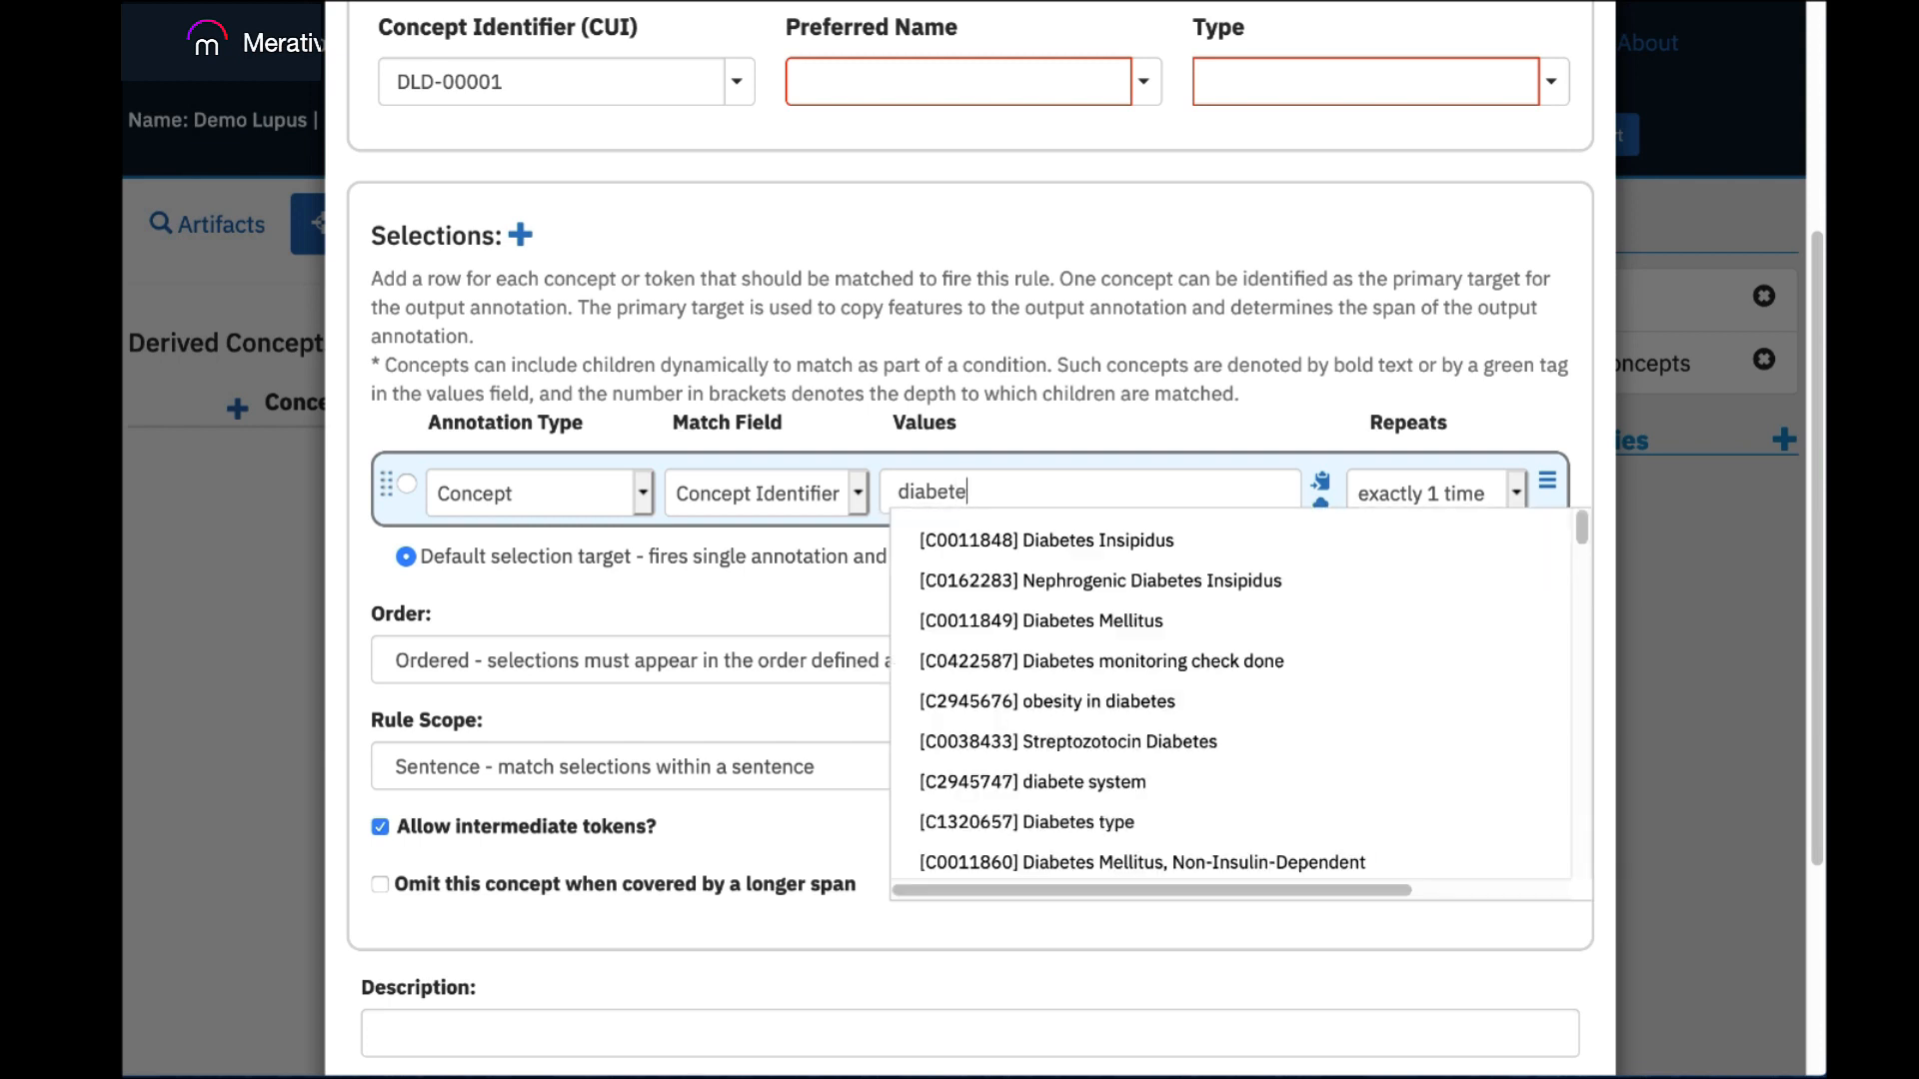
text(s)
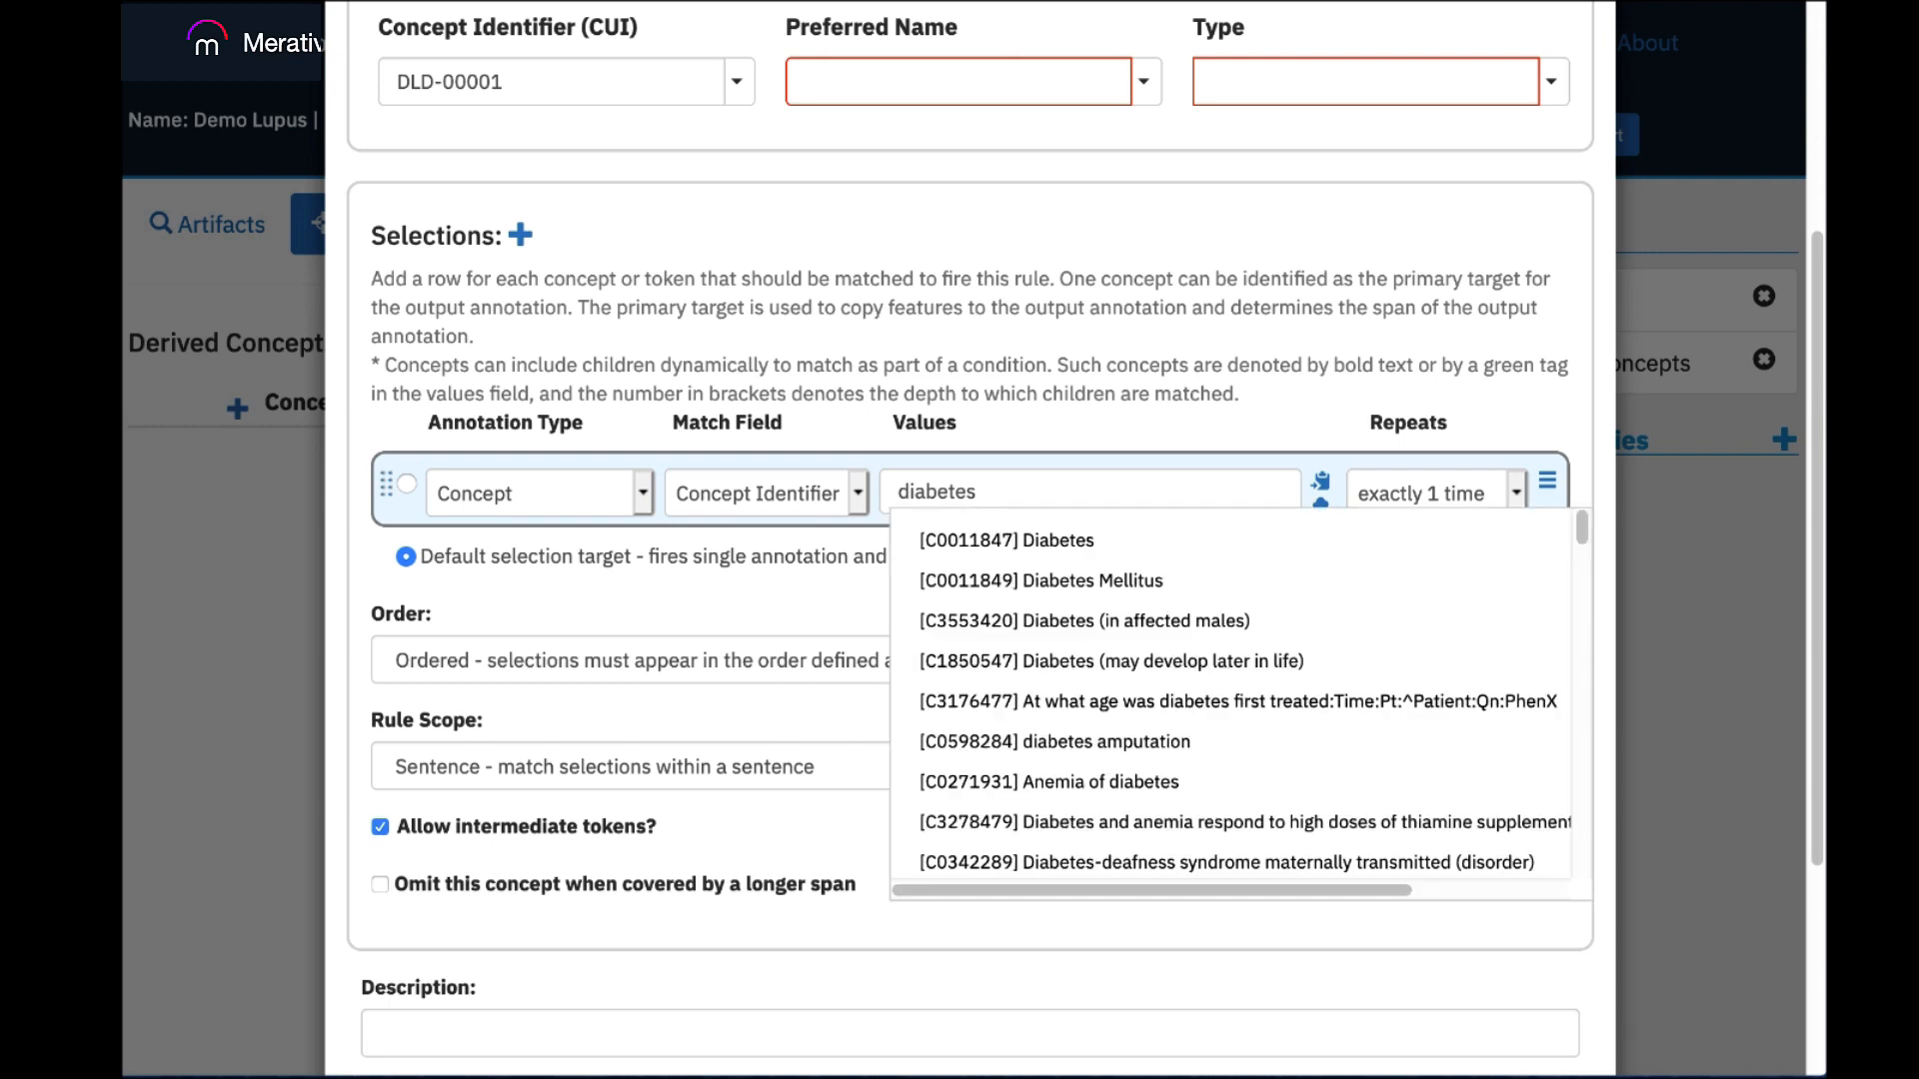
click(1005, 539)
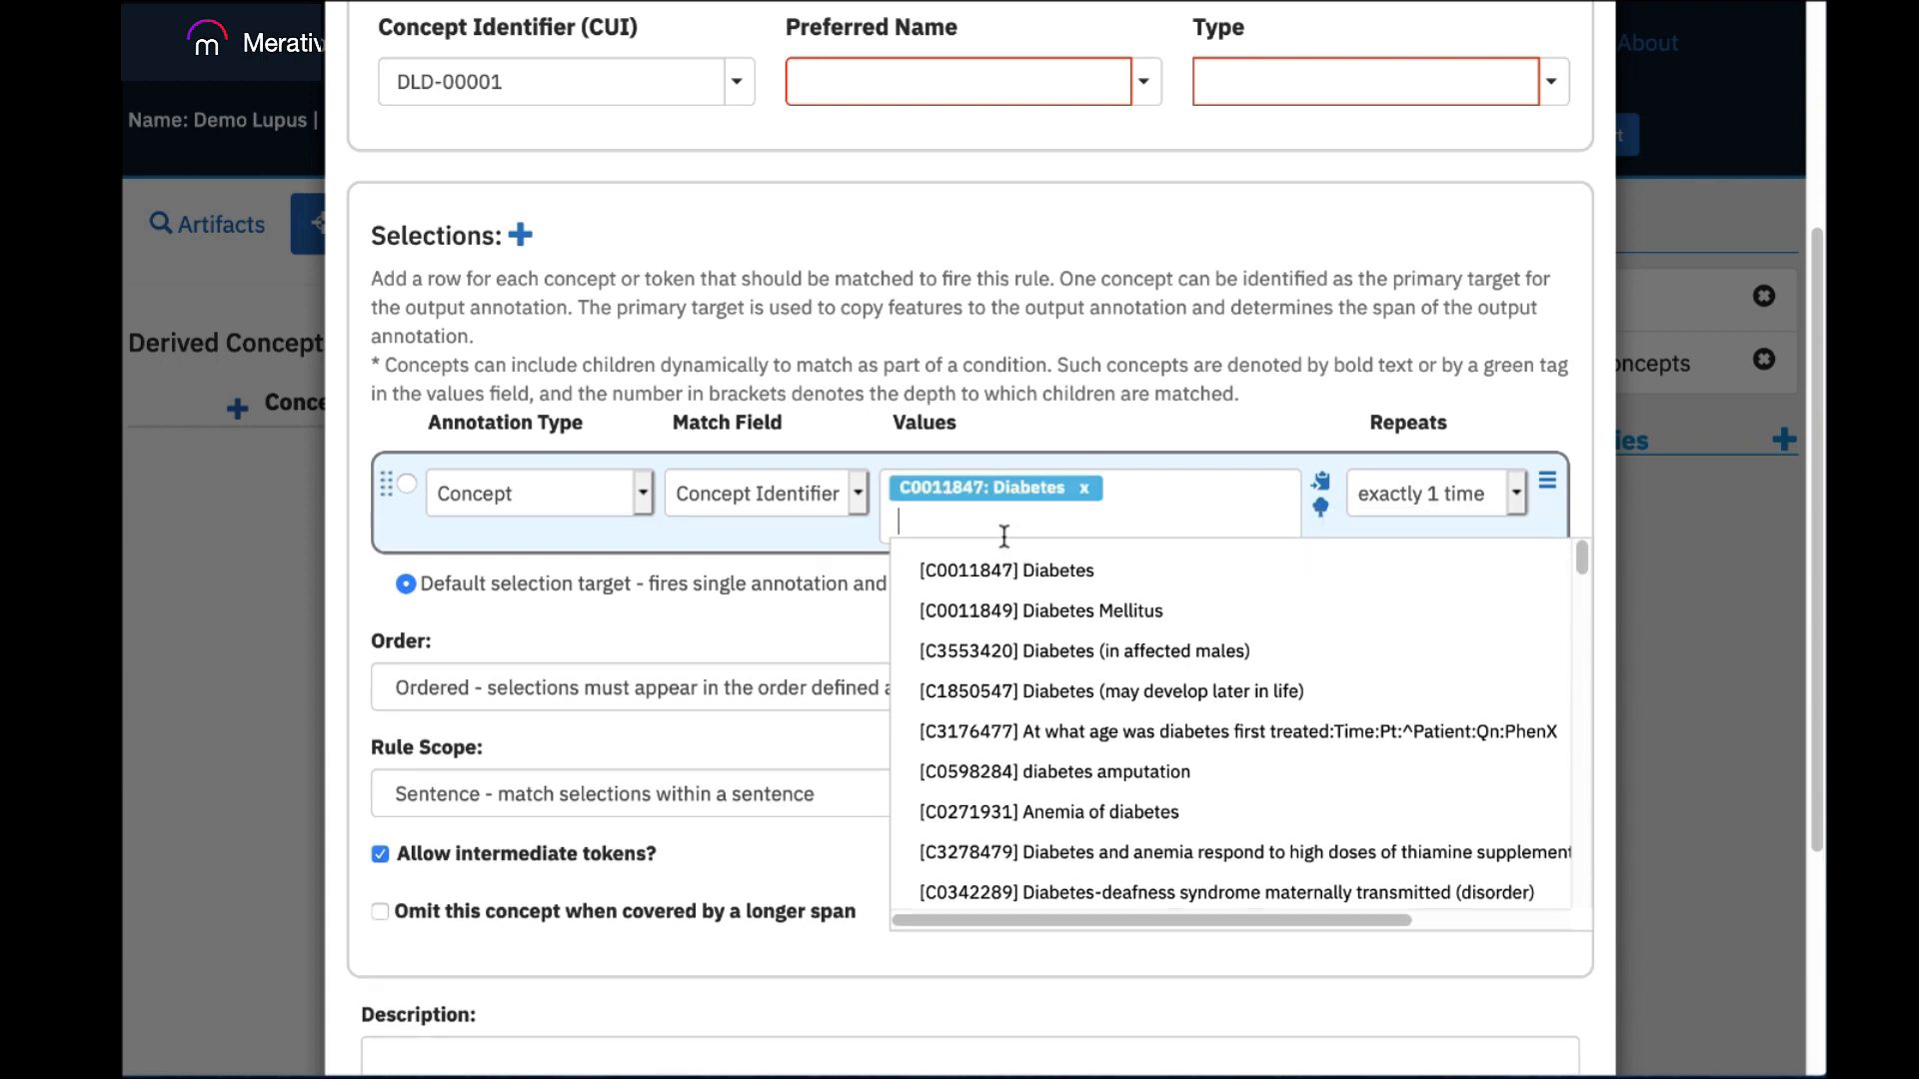
click(1076, 602)
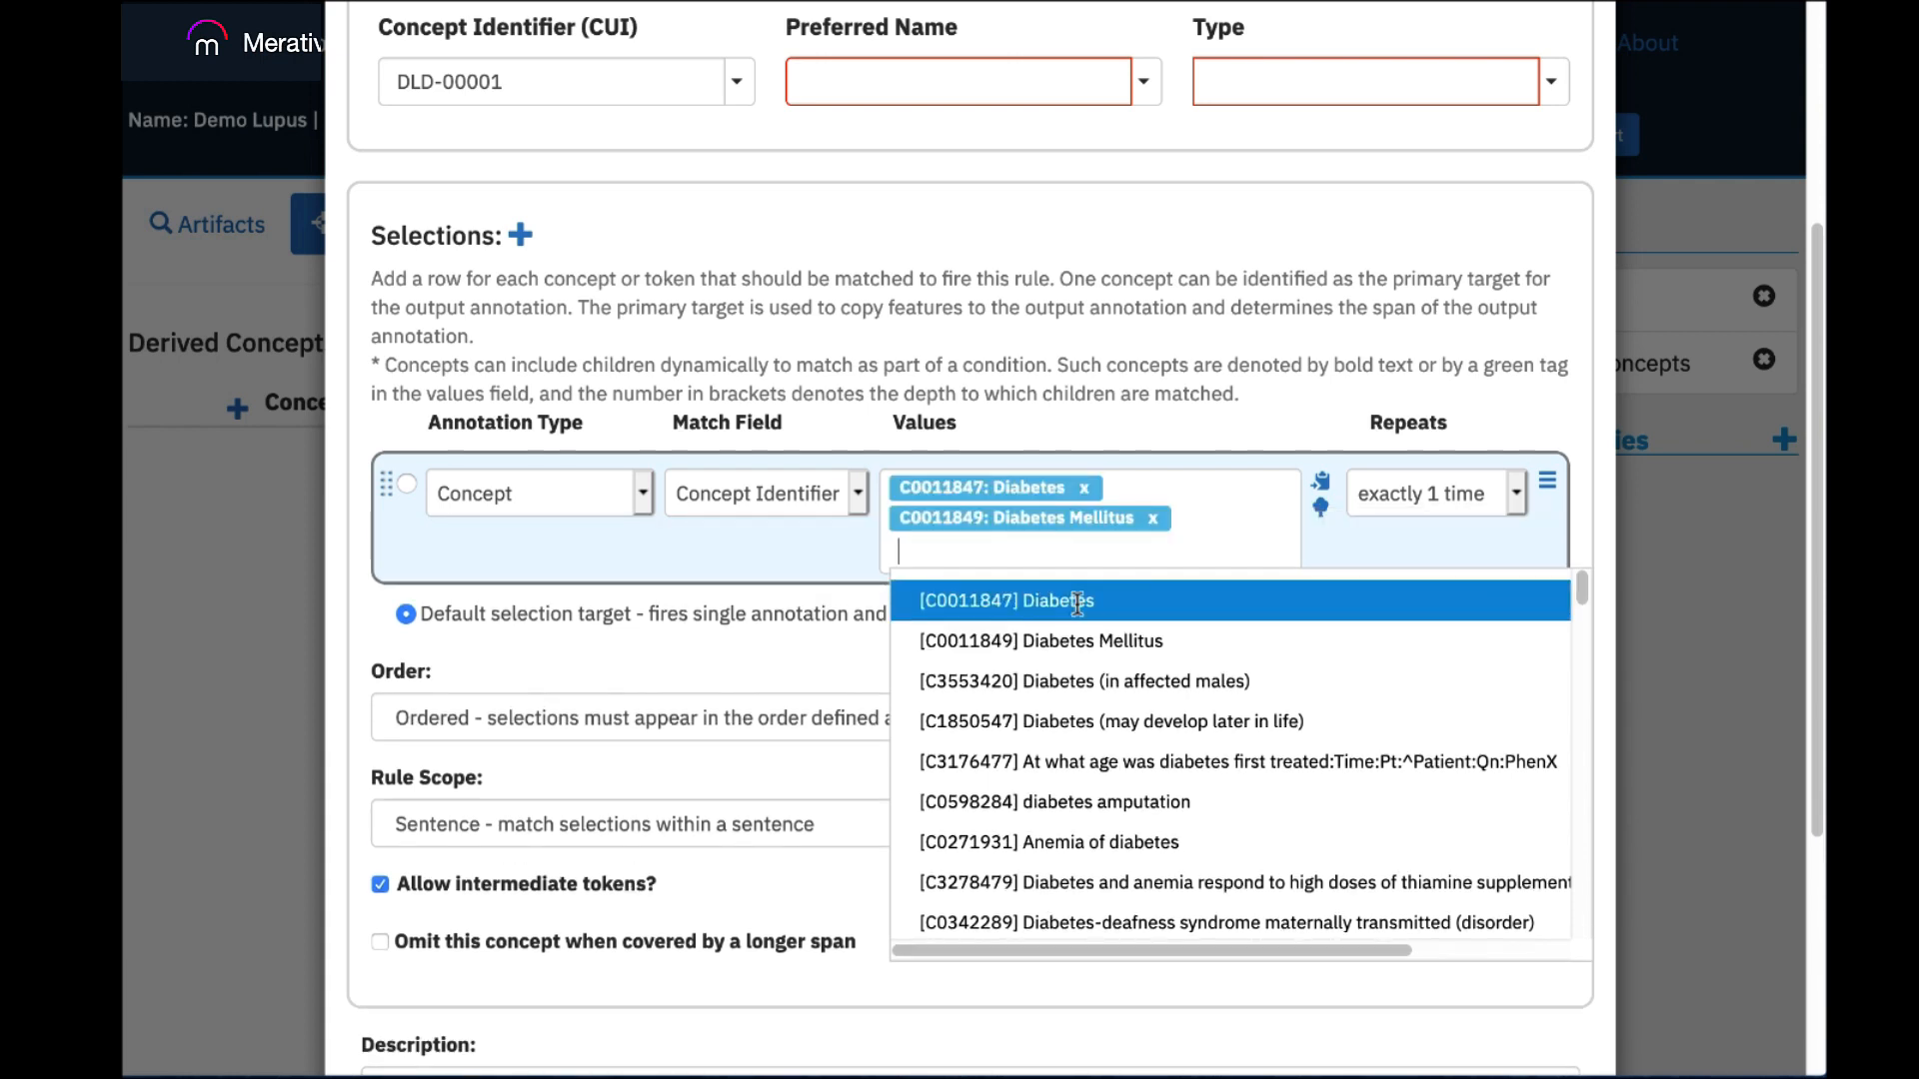
click(852, 562)
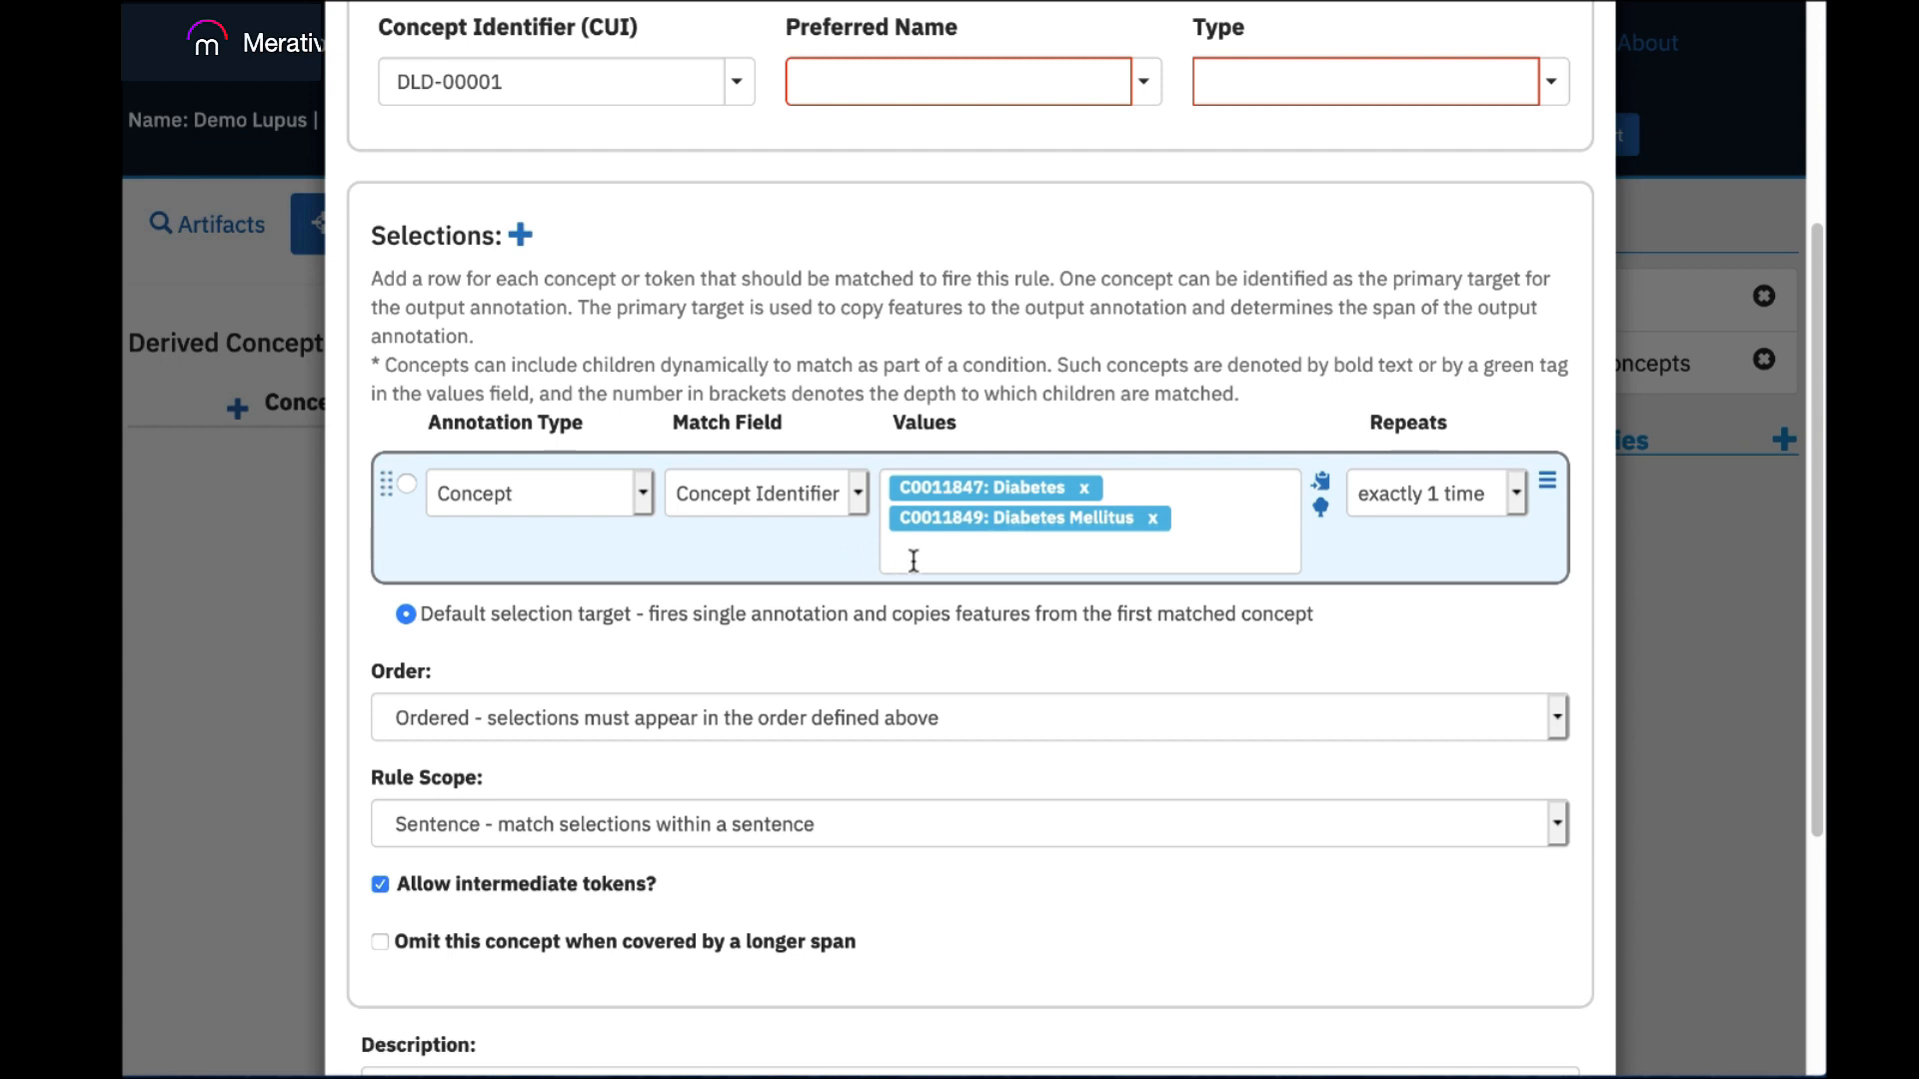
Examine the hierarchy graphs of the Diabetes and Diabetes Mellitus concepts, including the child concepts of Diabetes Mellitus.
click(1320, 508)
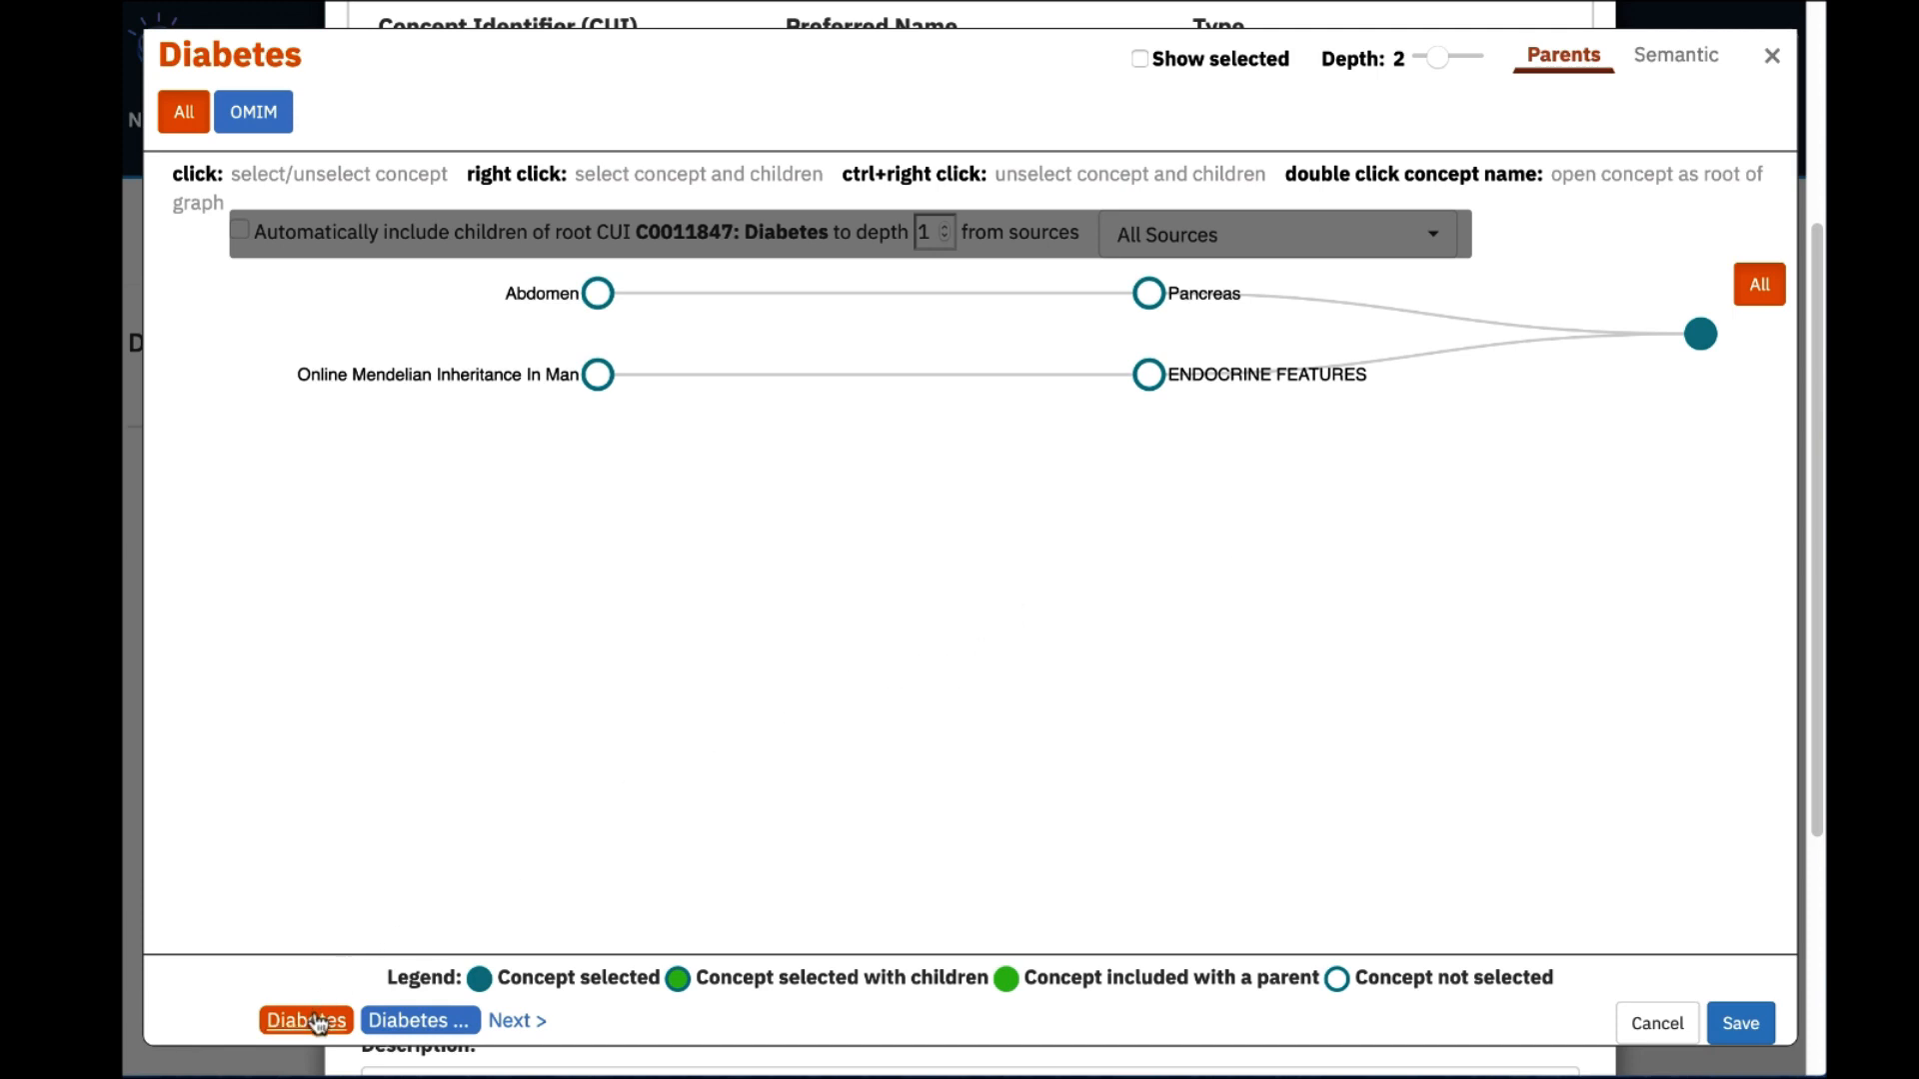
click(433, 1020)
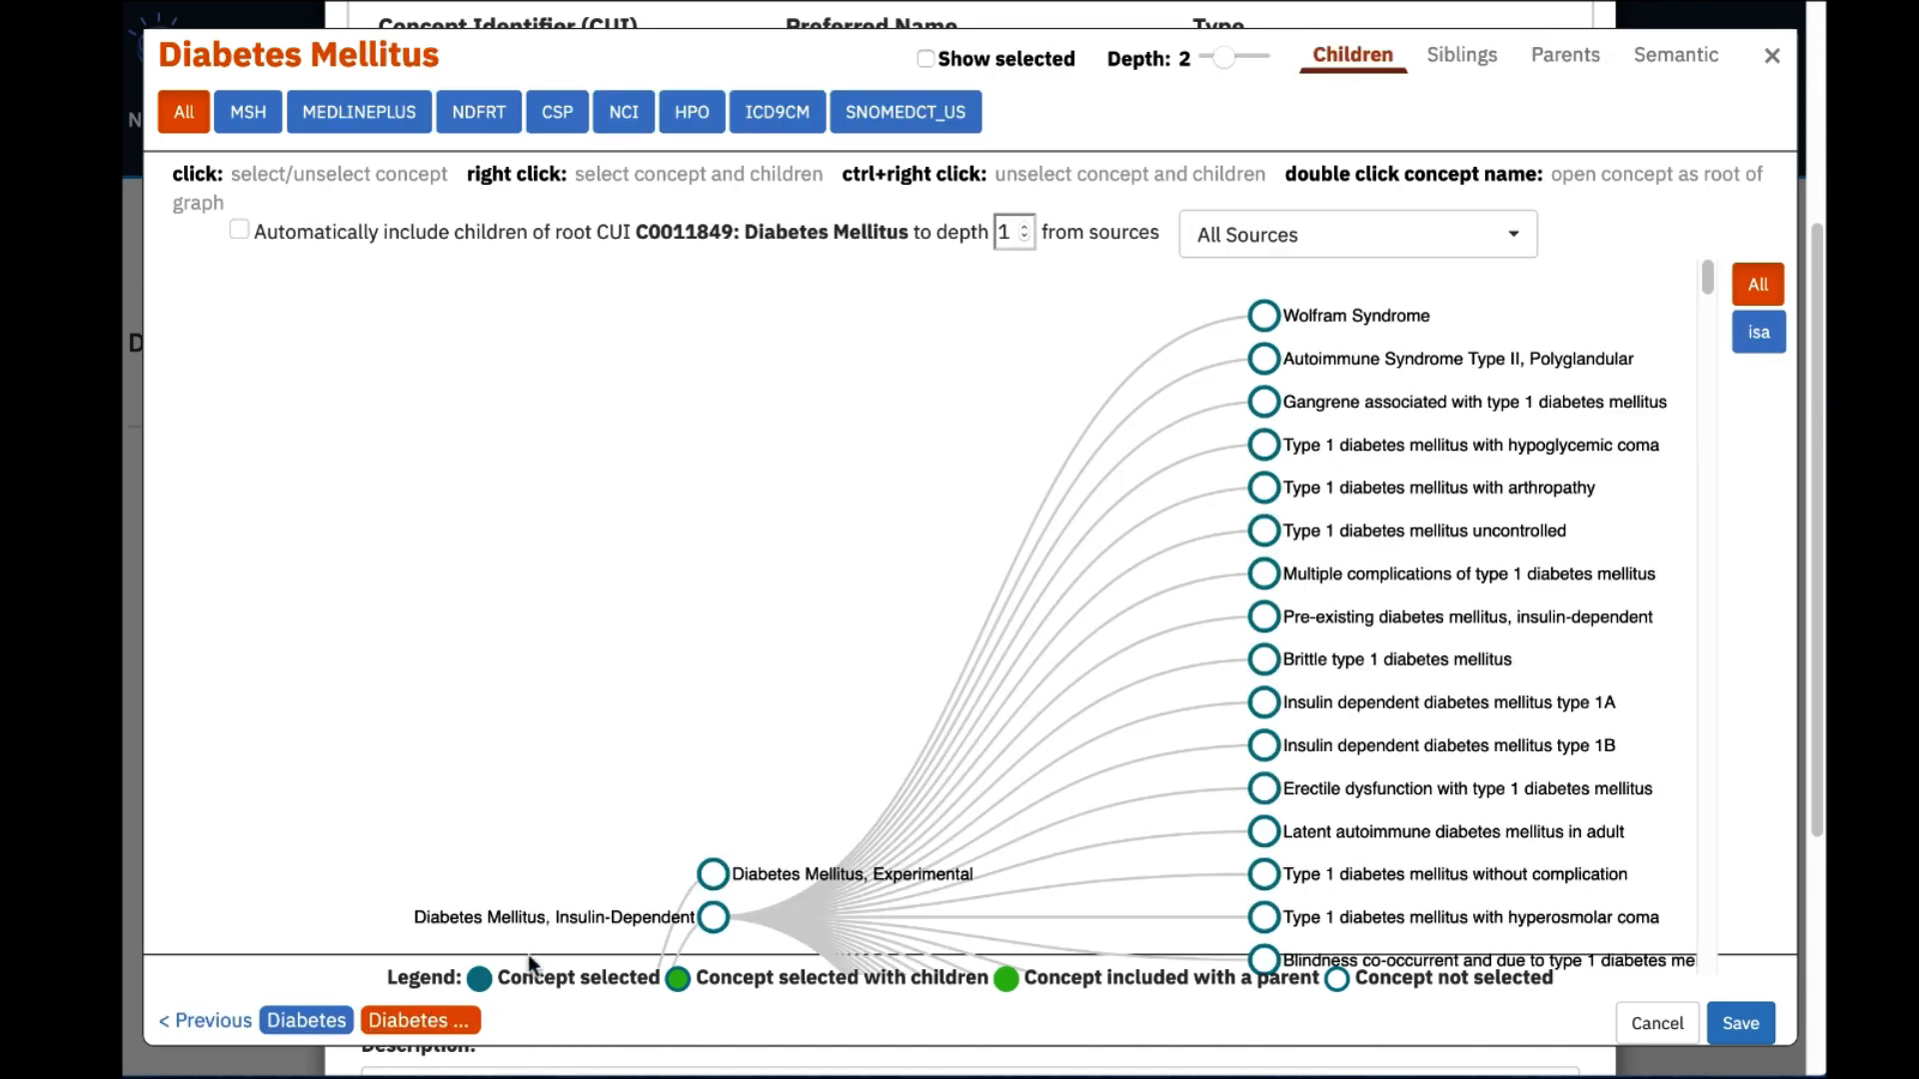
drag(1699, 270, 1707, 327)
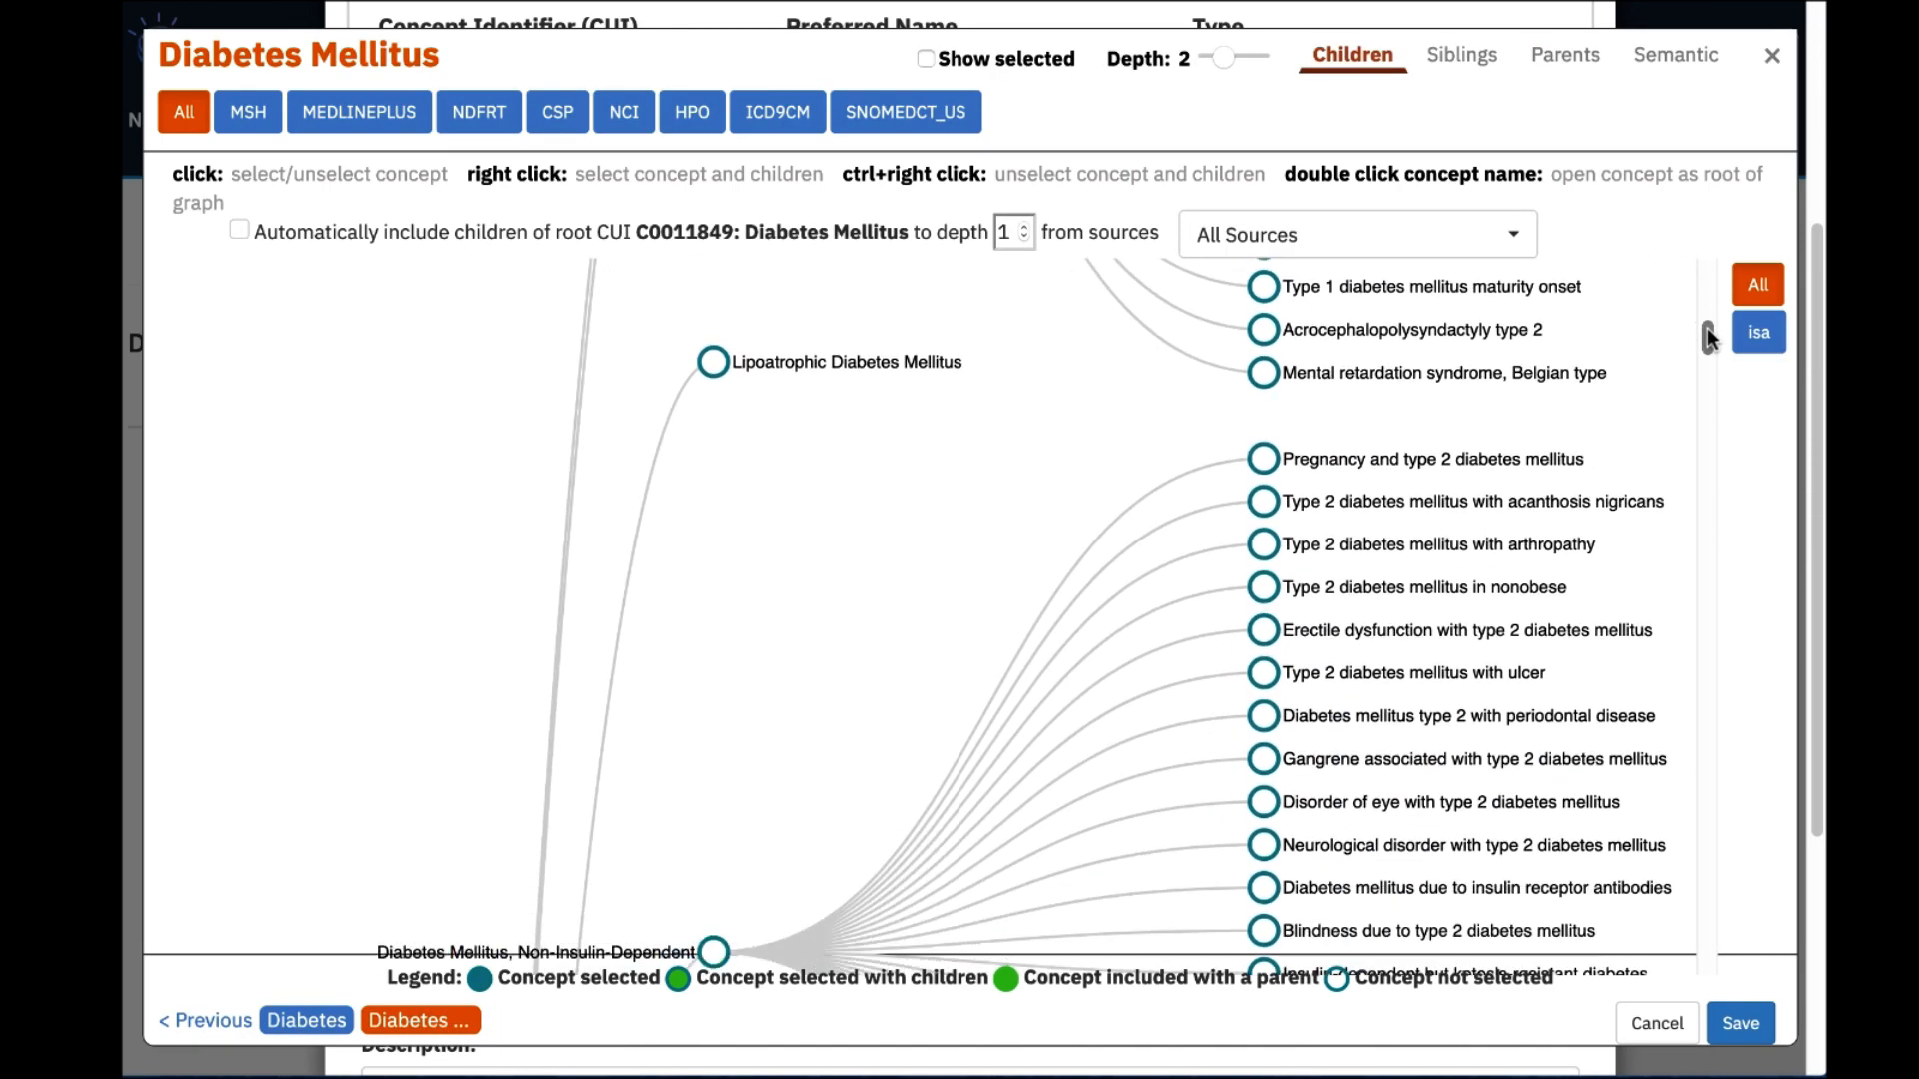
click(1772, 57)
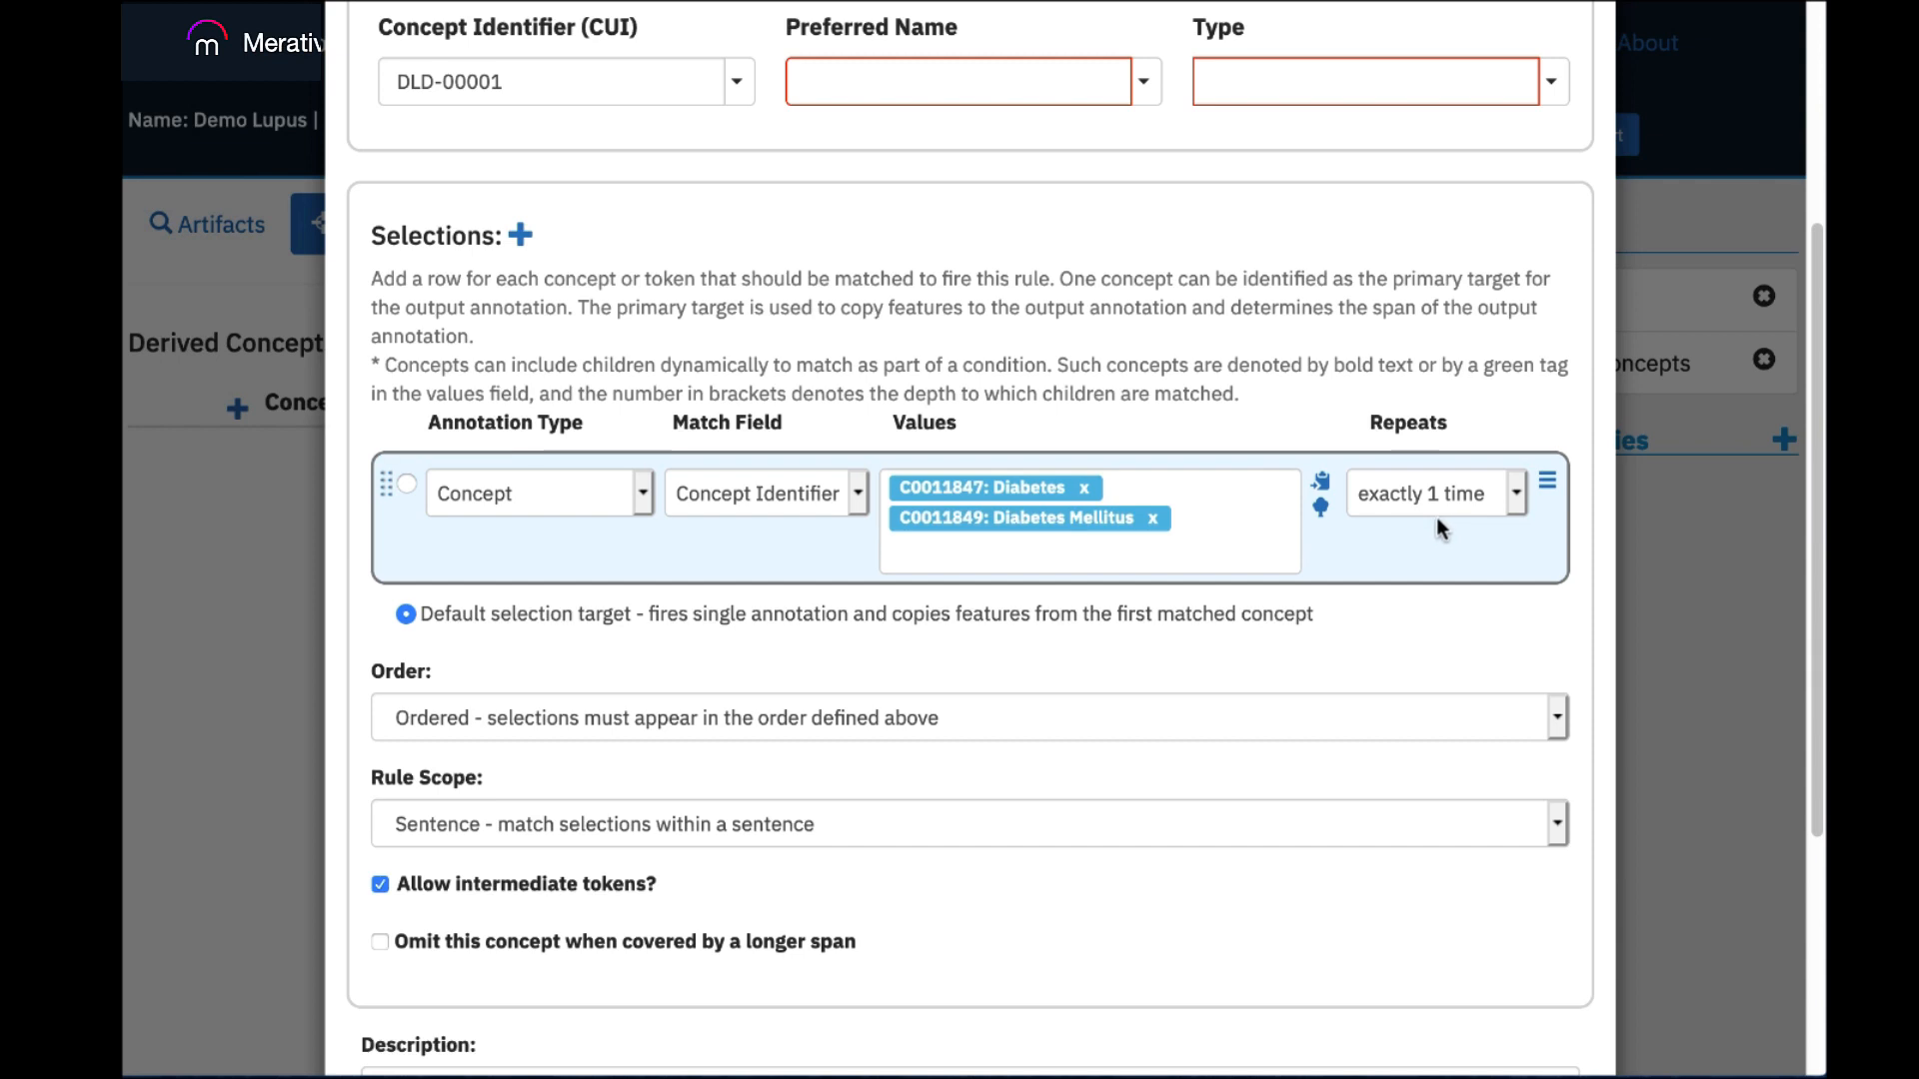
Examine the repeat choices, condition and deletion options, annotation types and match fields available for the first selection row.
click(1520, 493)
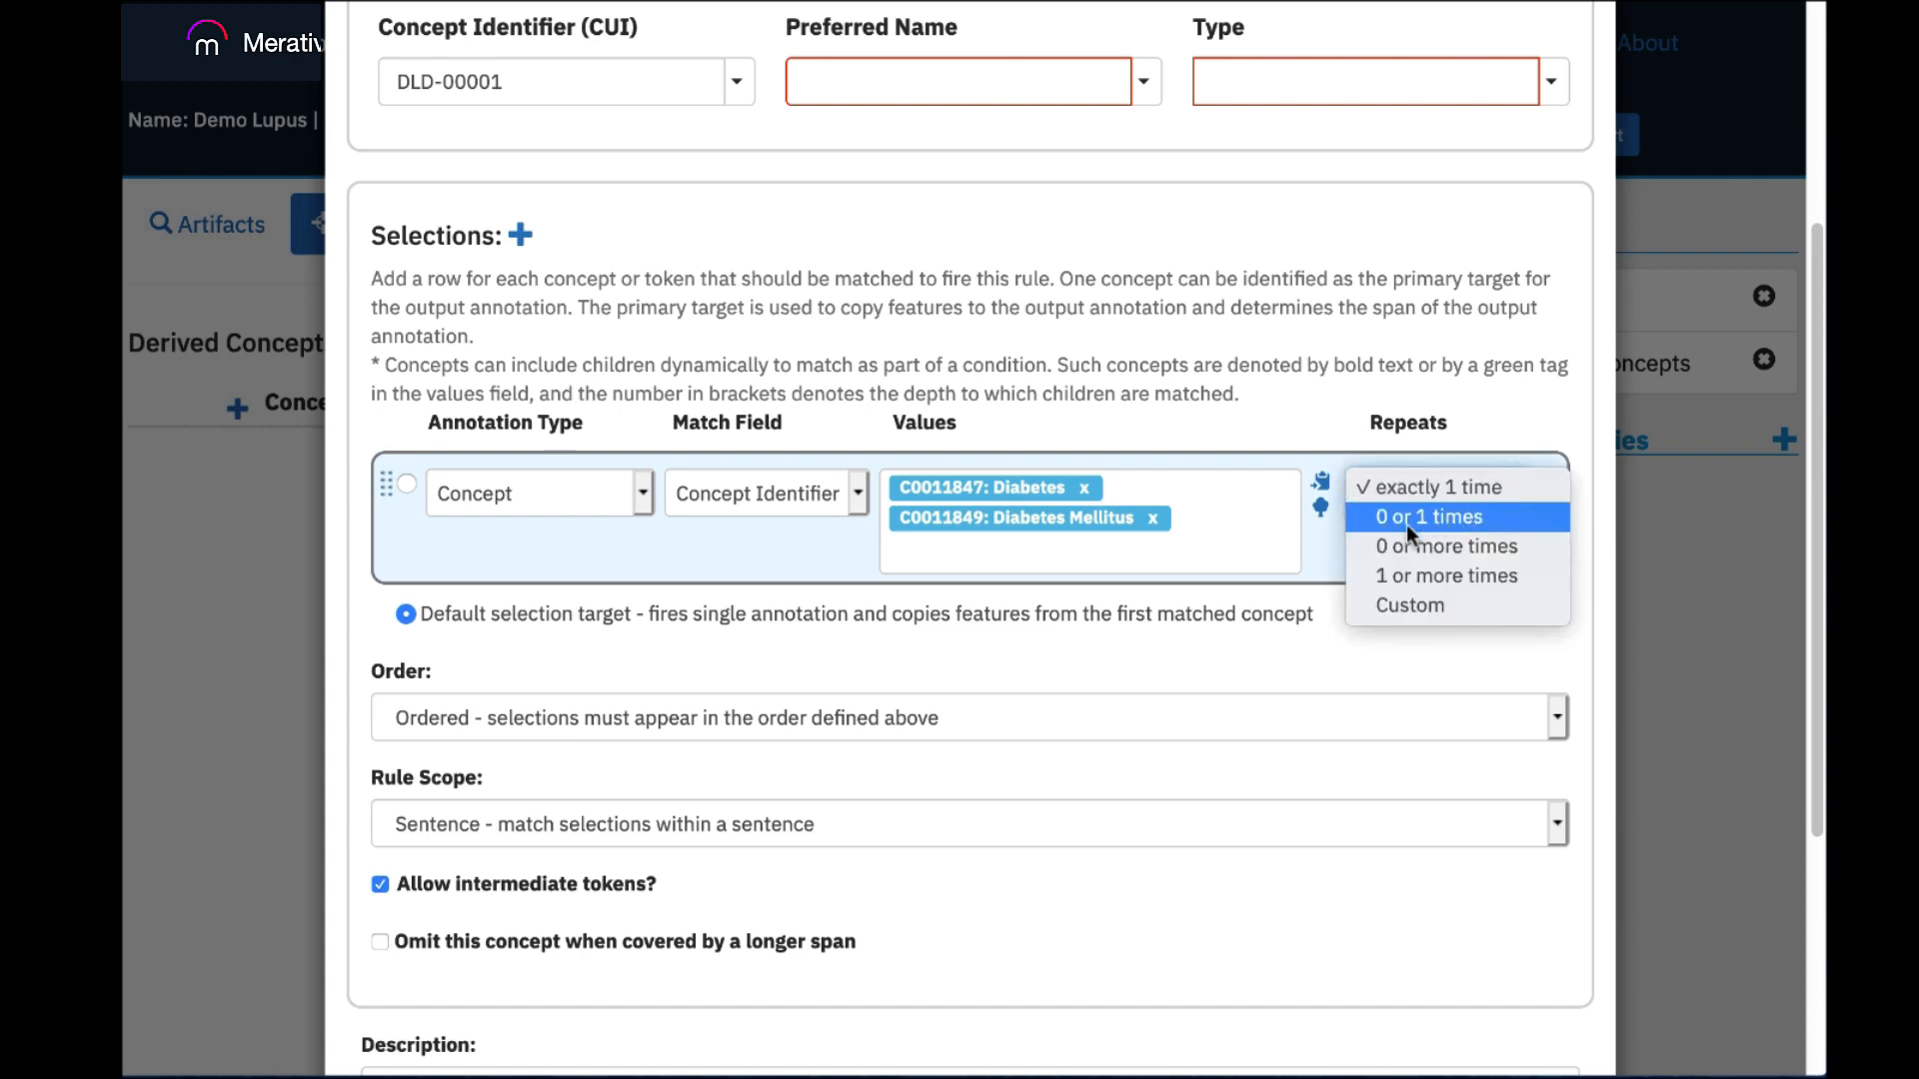
click(1319, 543)
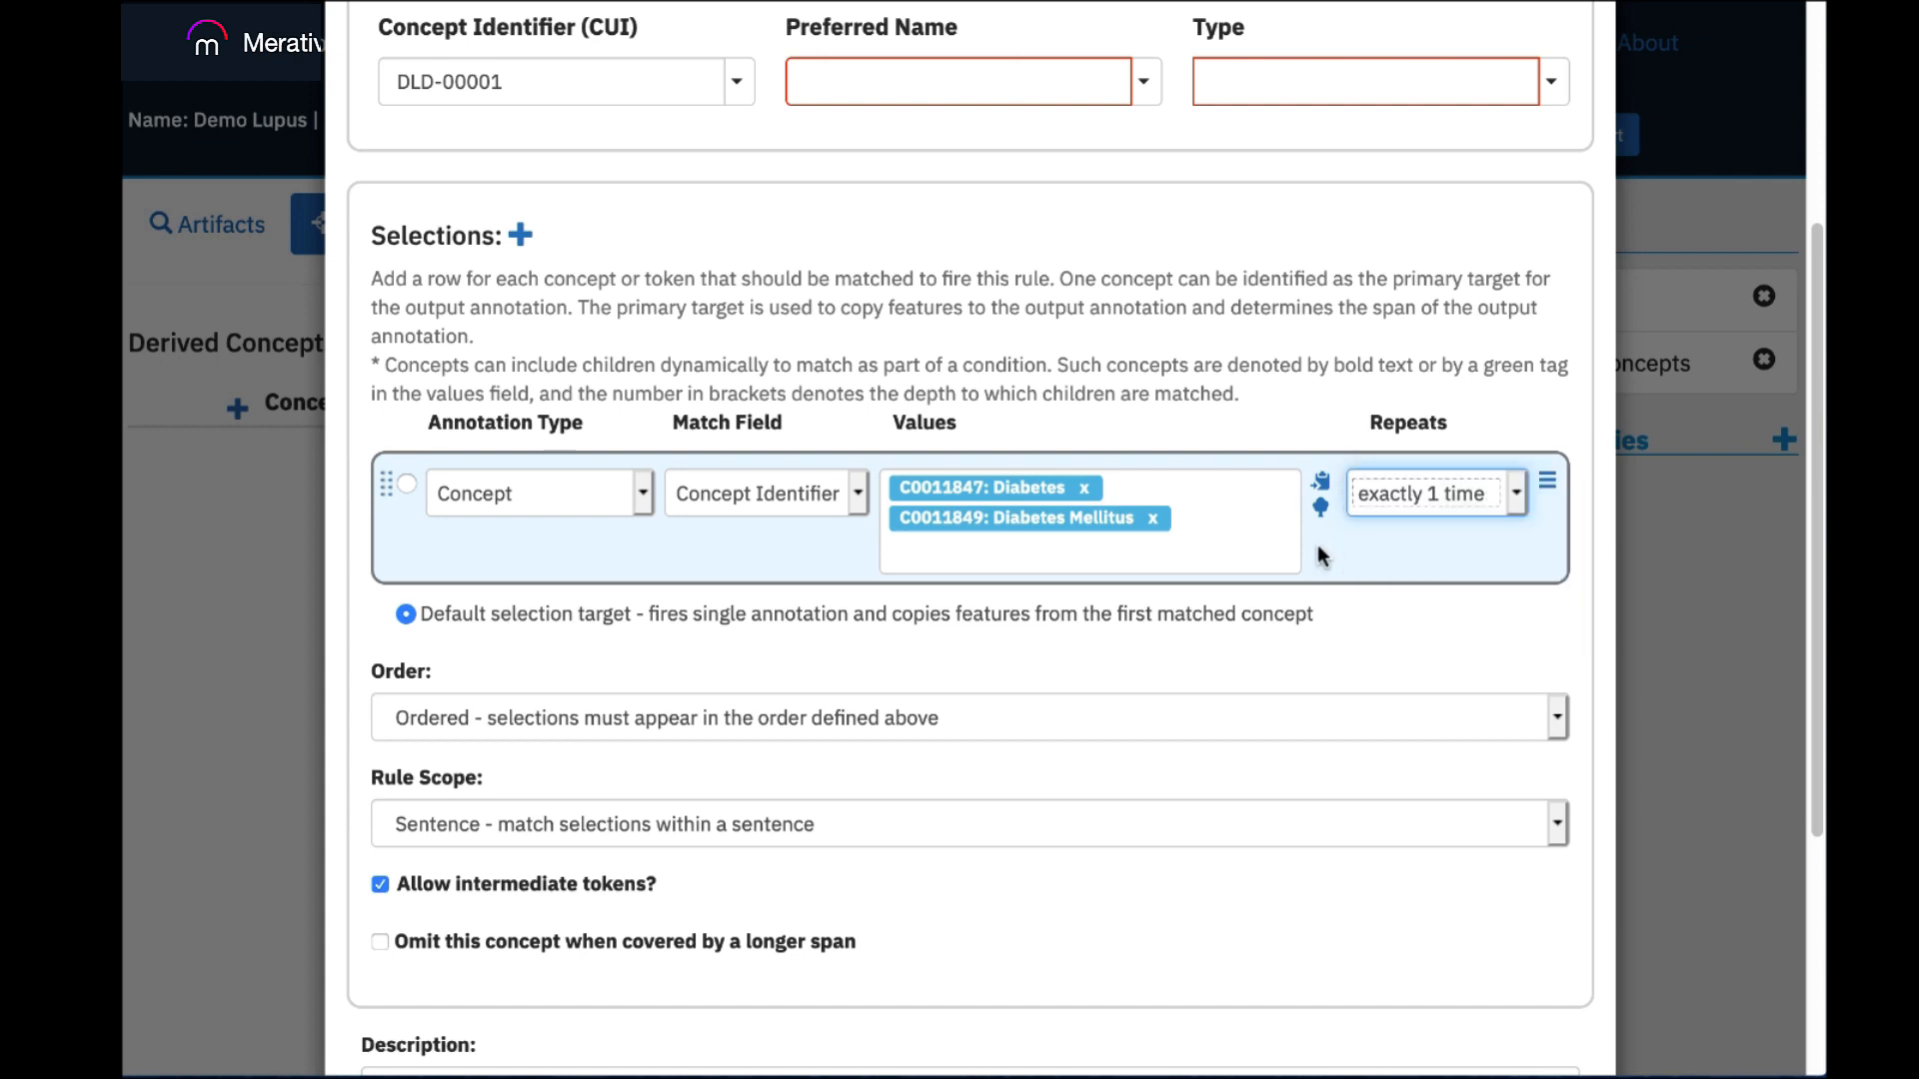
click(1548, 483)
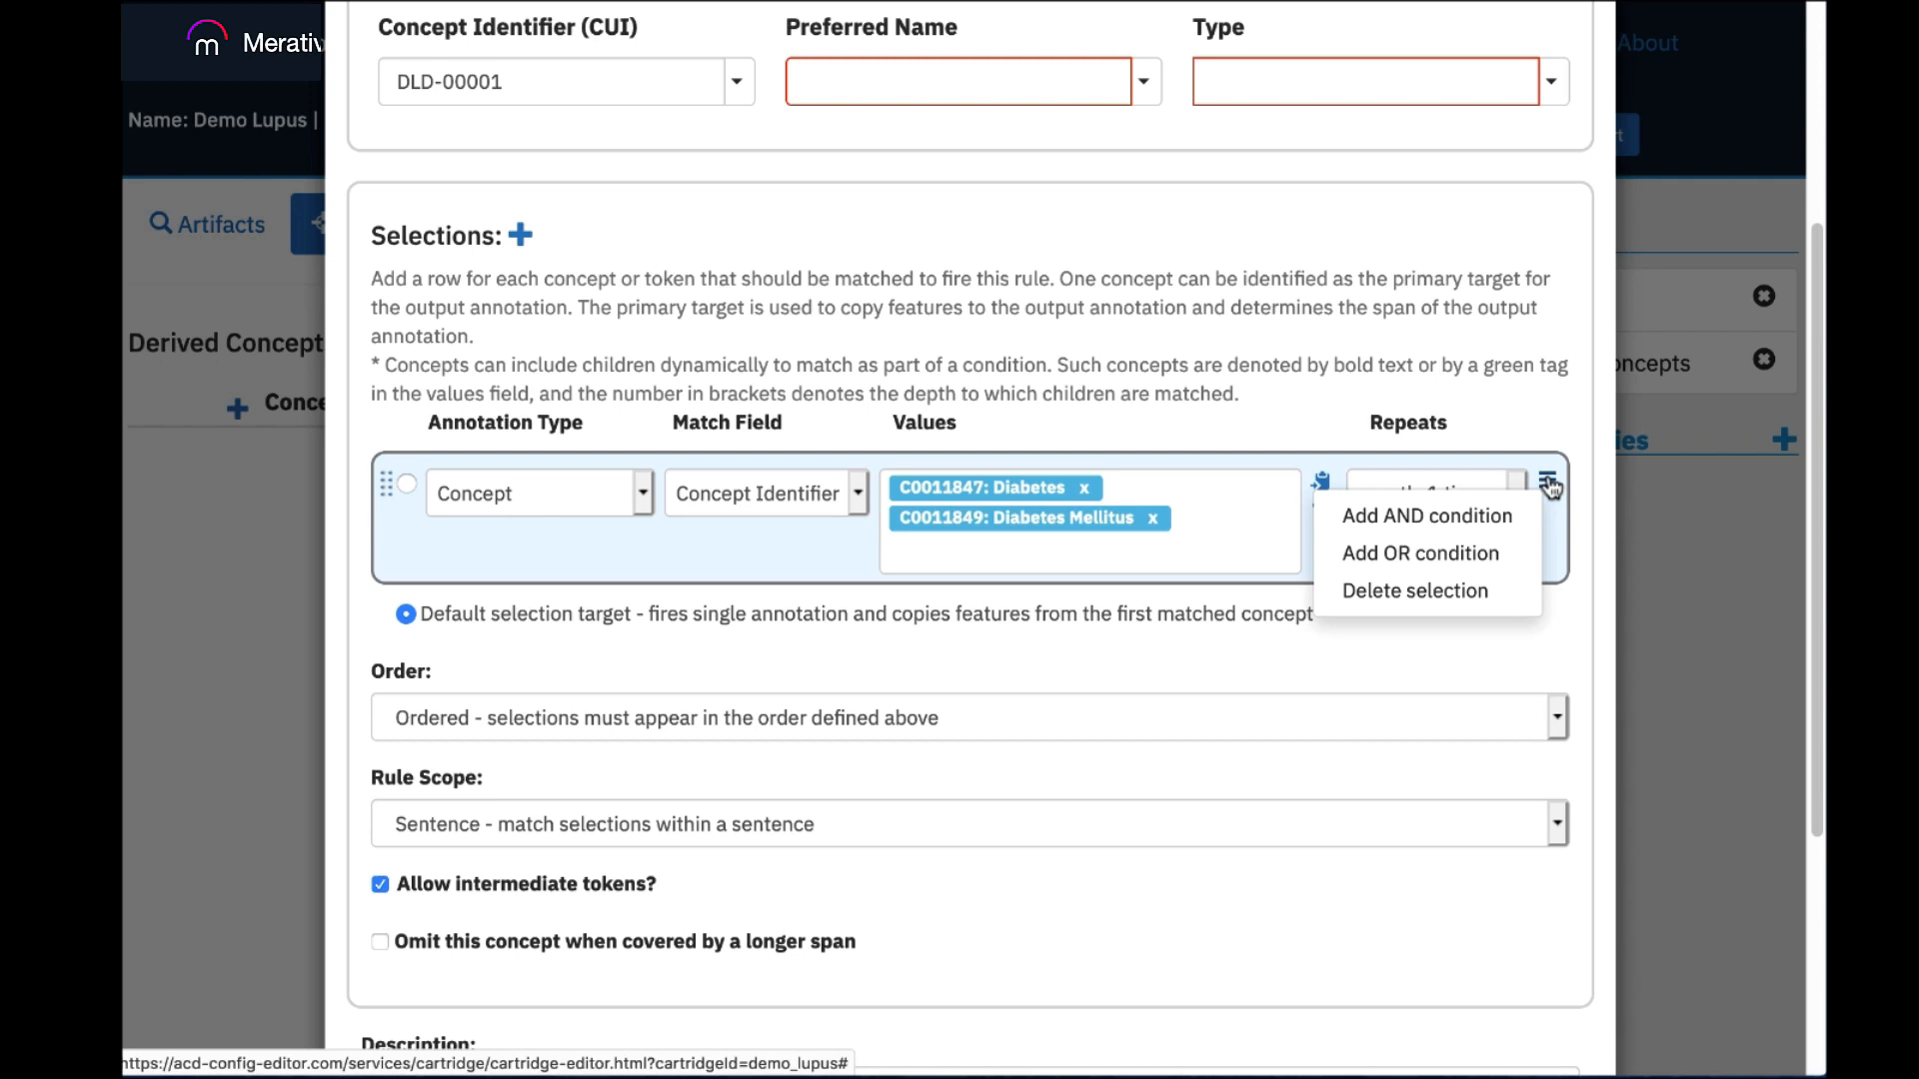
click(1554, 557)
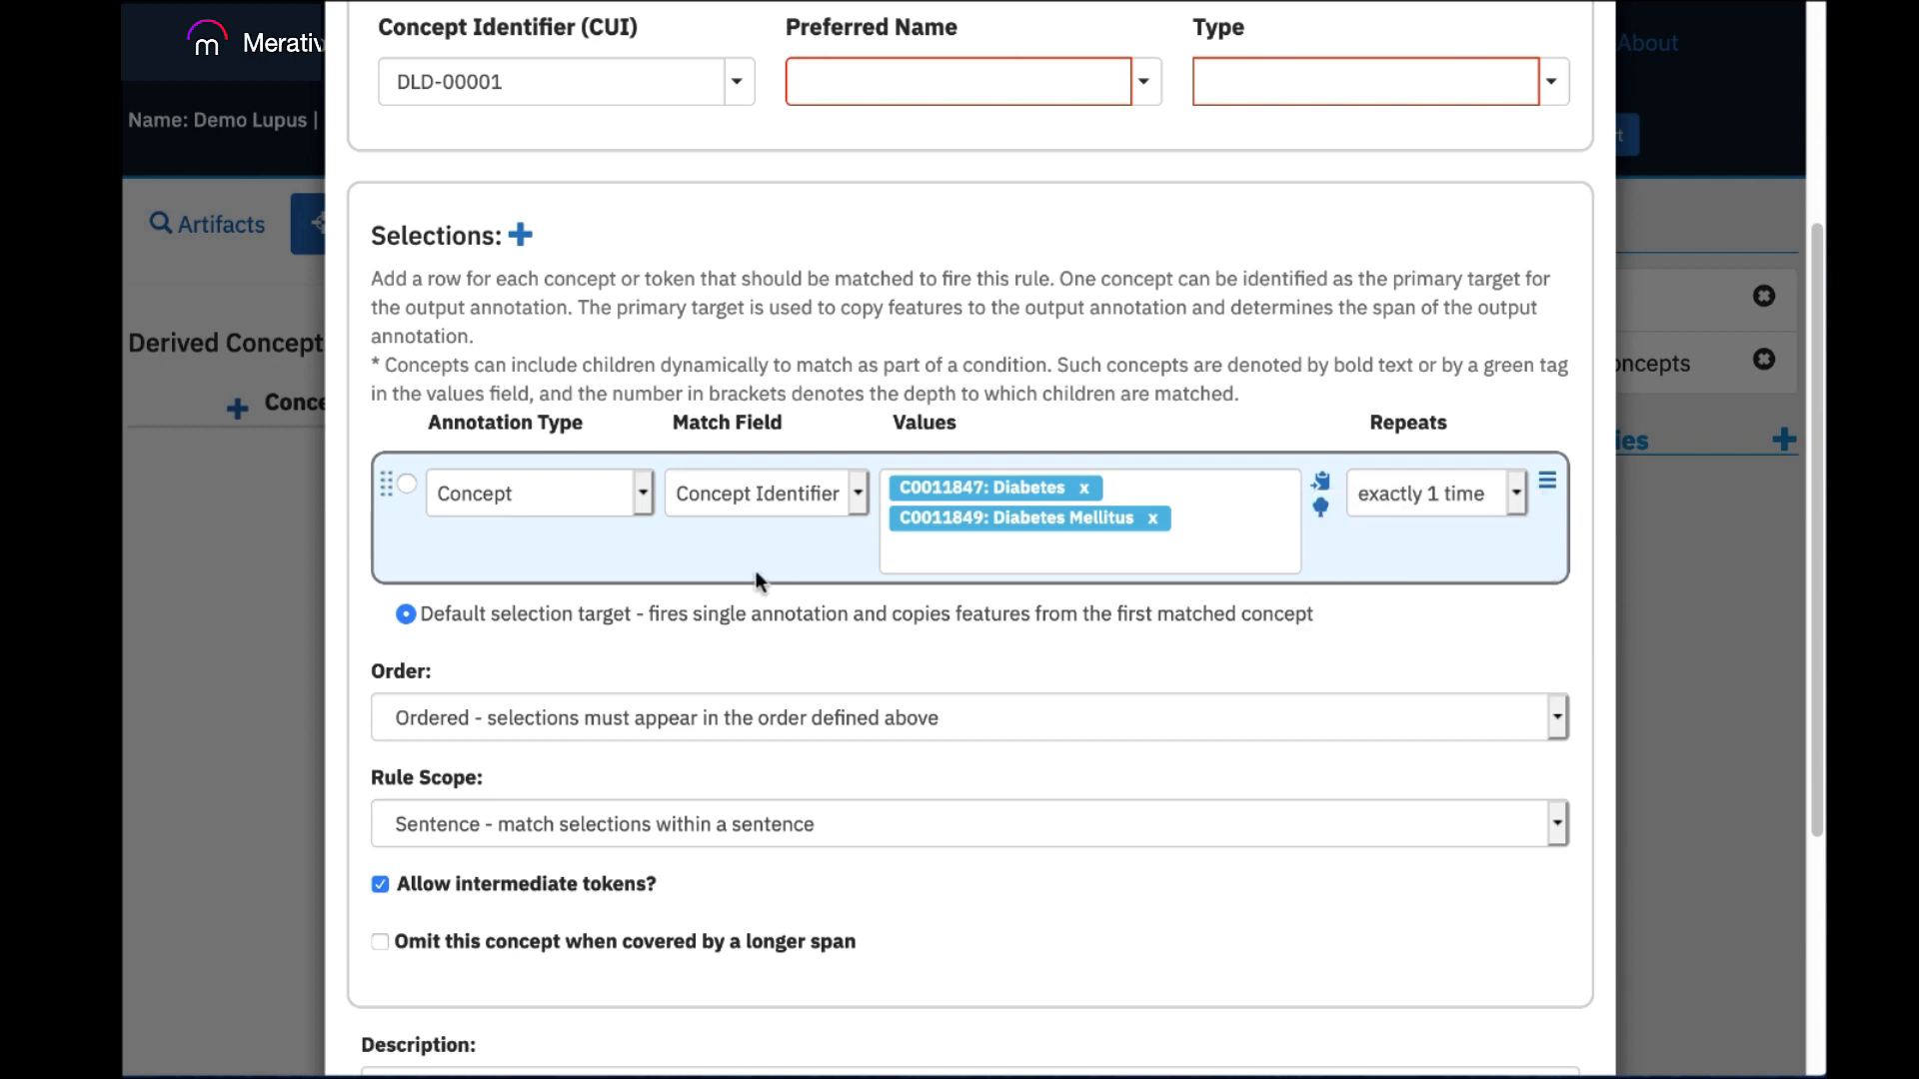
click(643, 495)
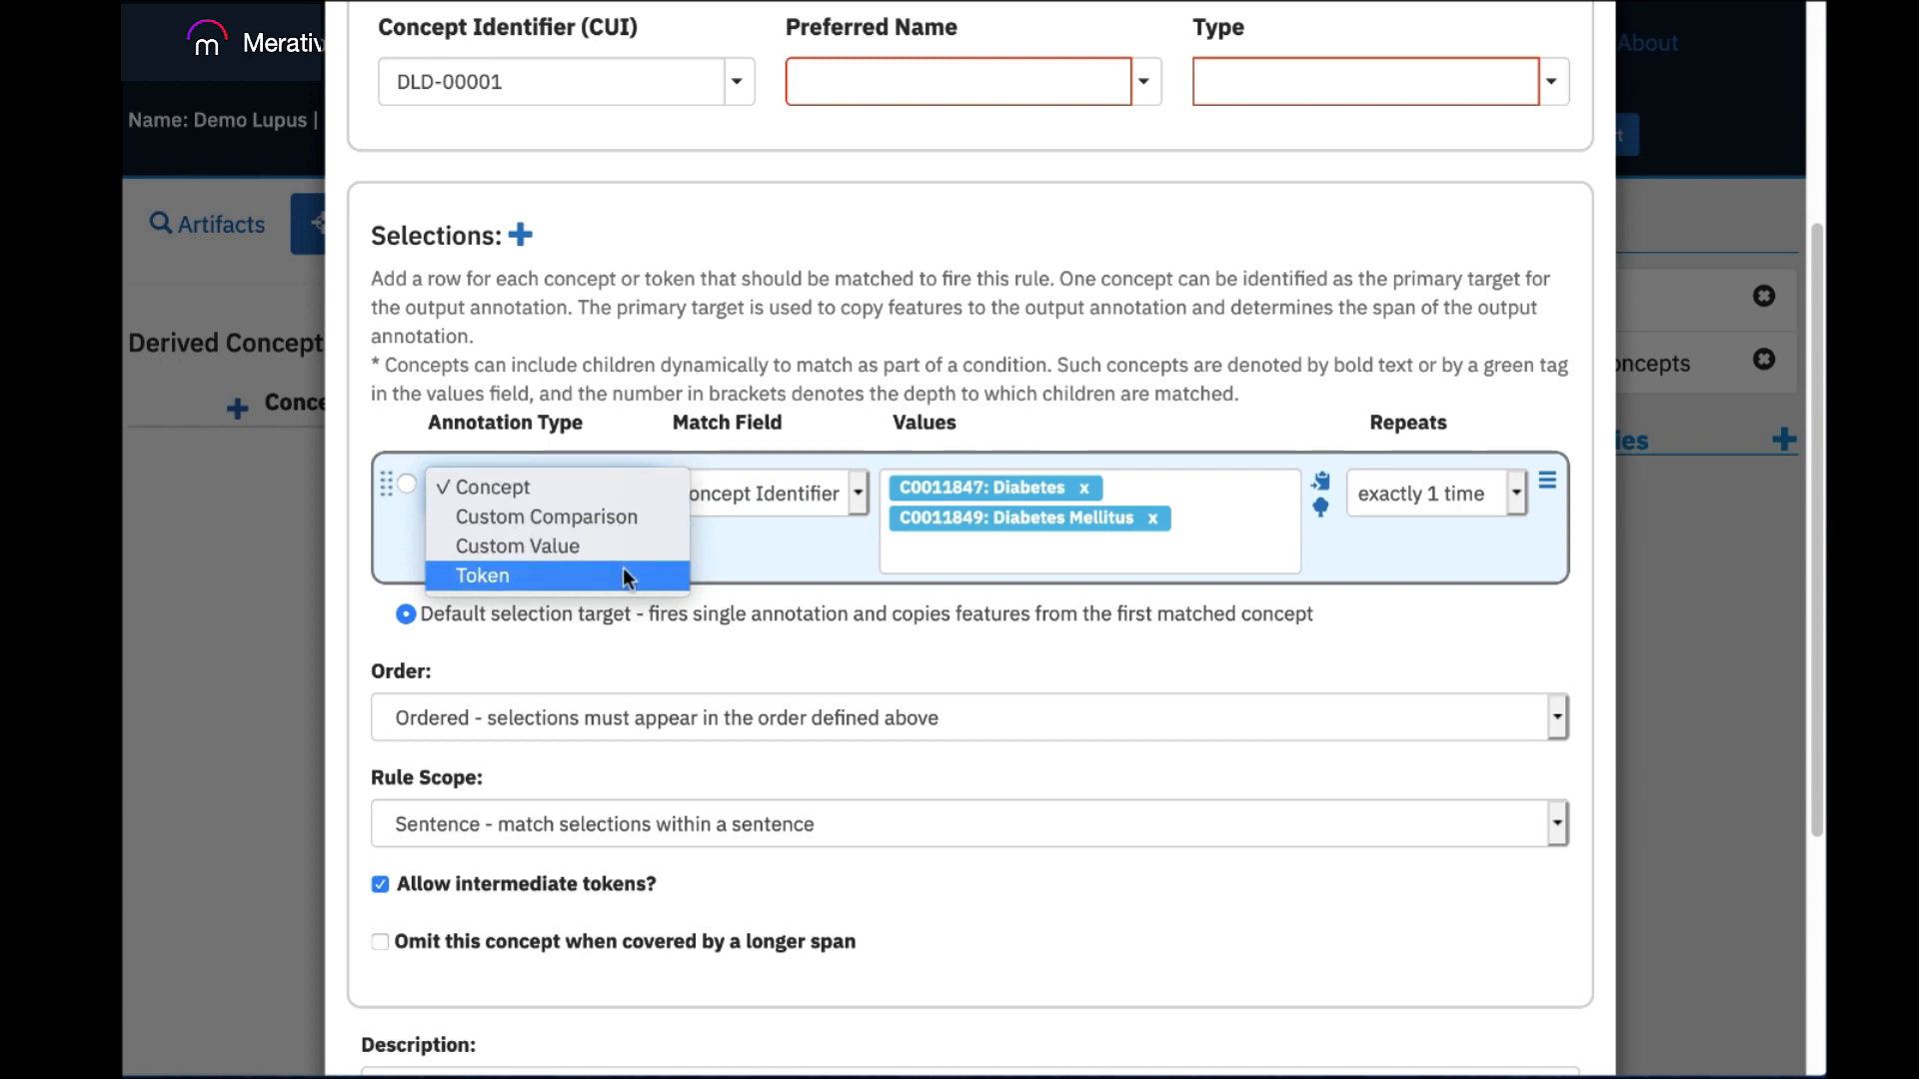
click(706, 546)
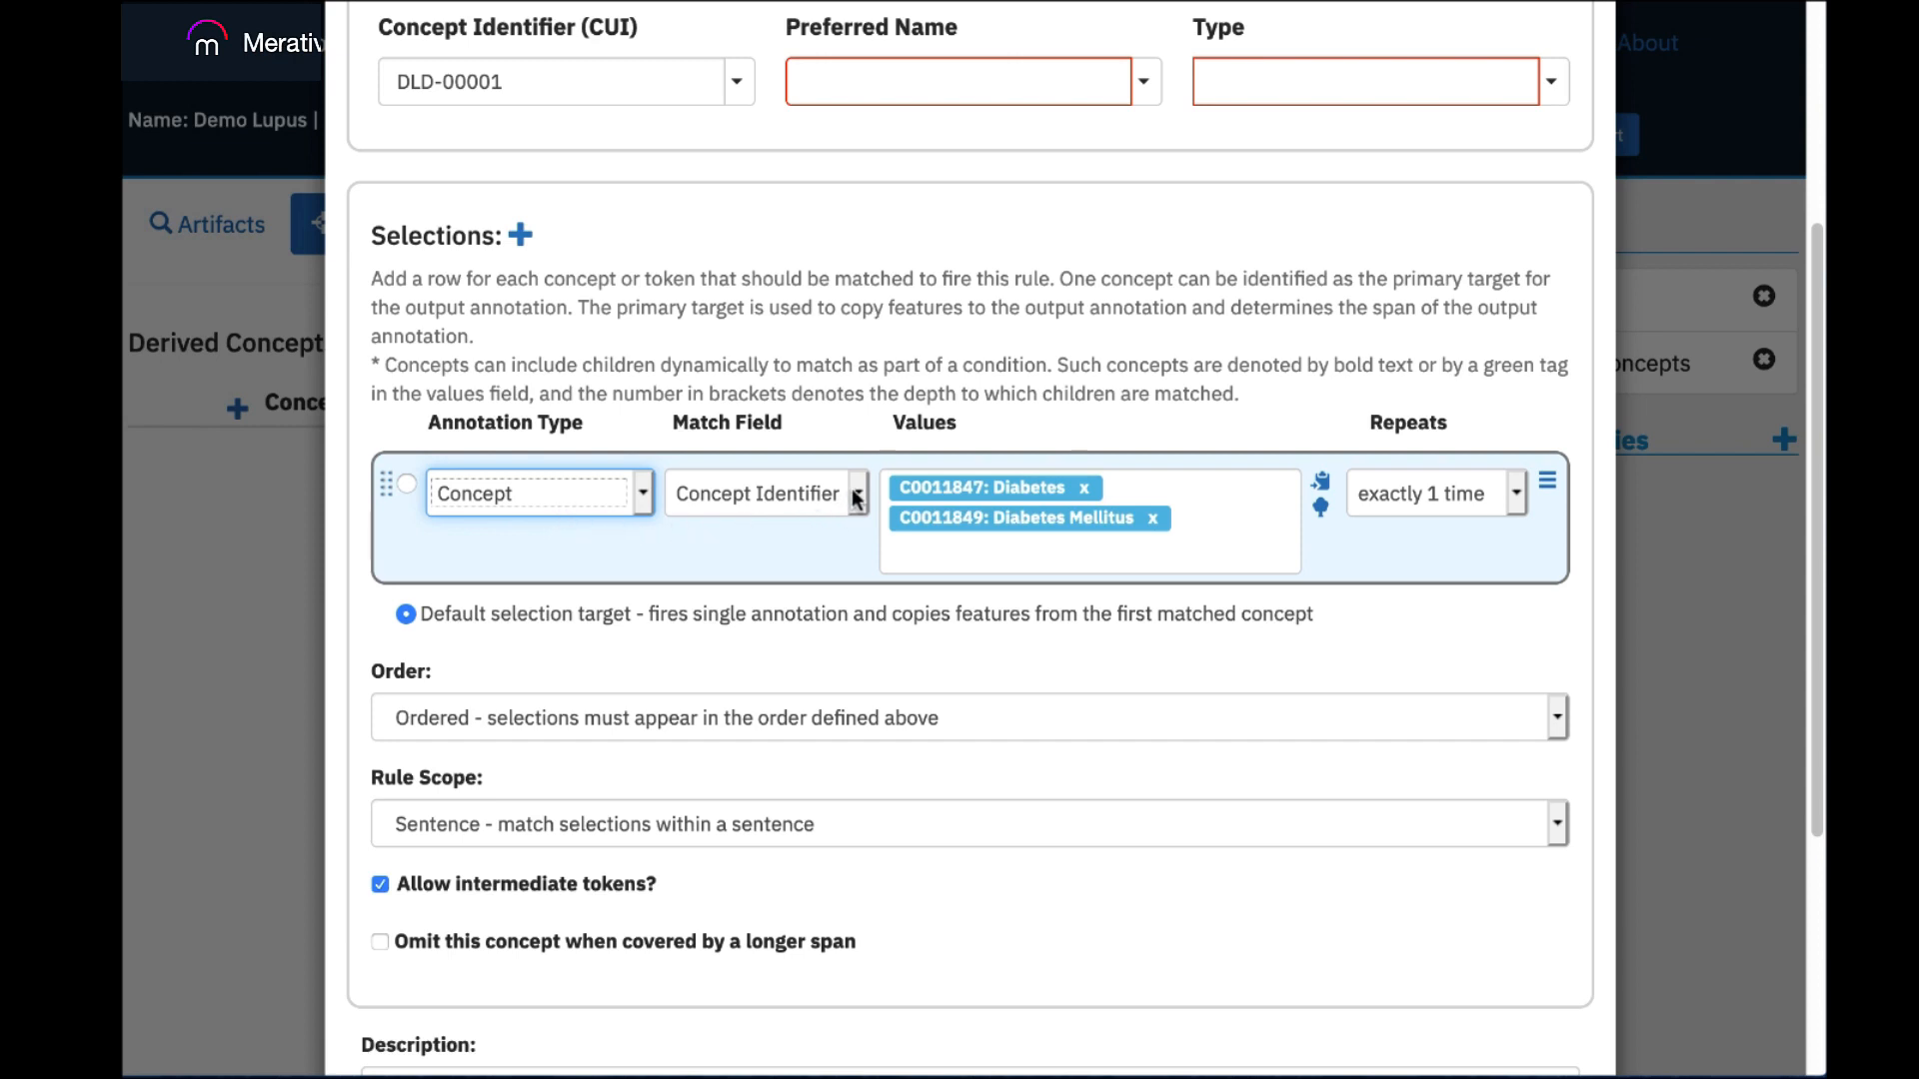
click(858, 494)
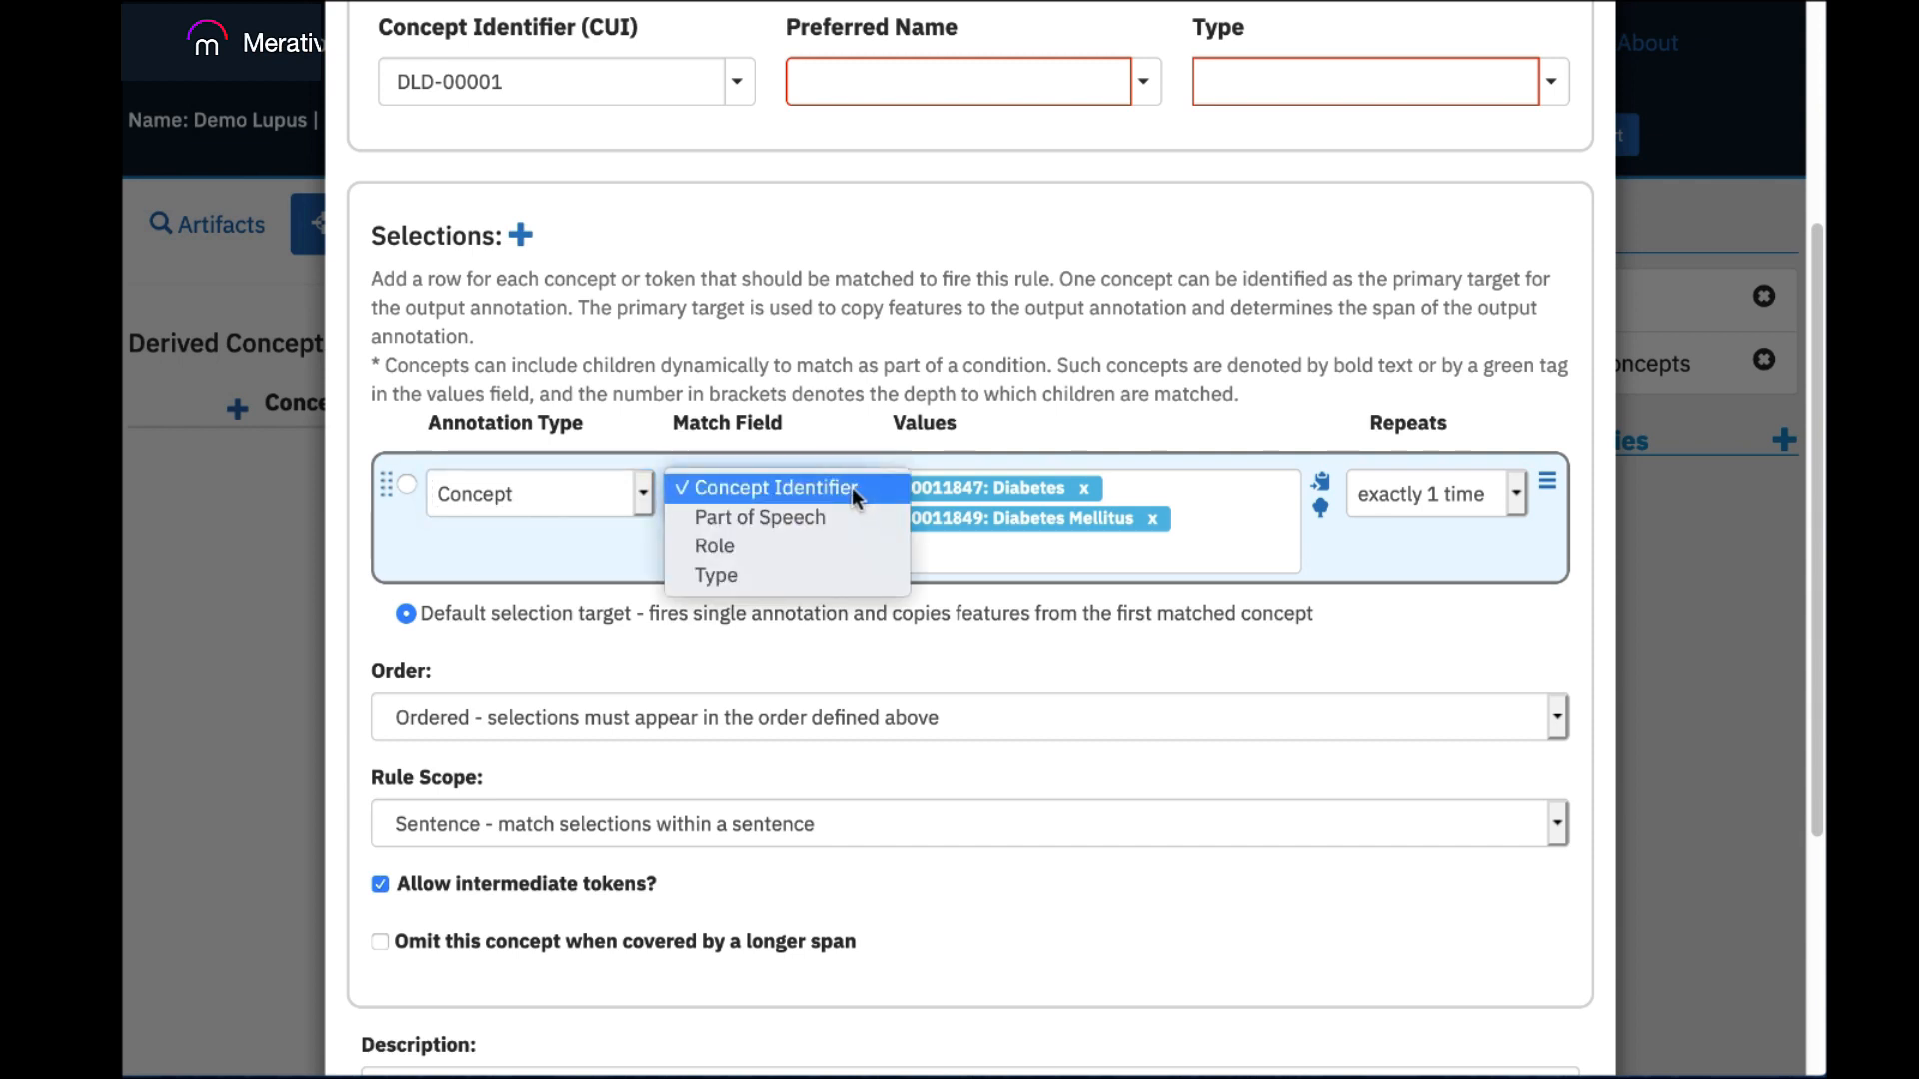
click(578, 540)
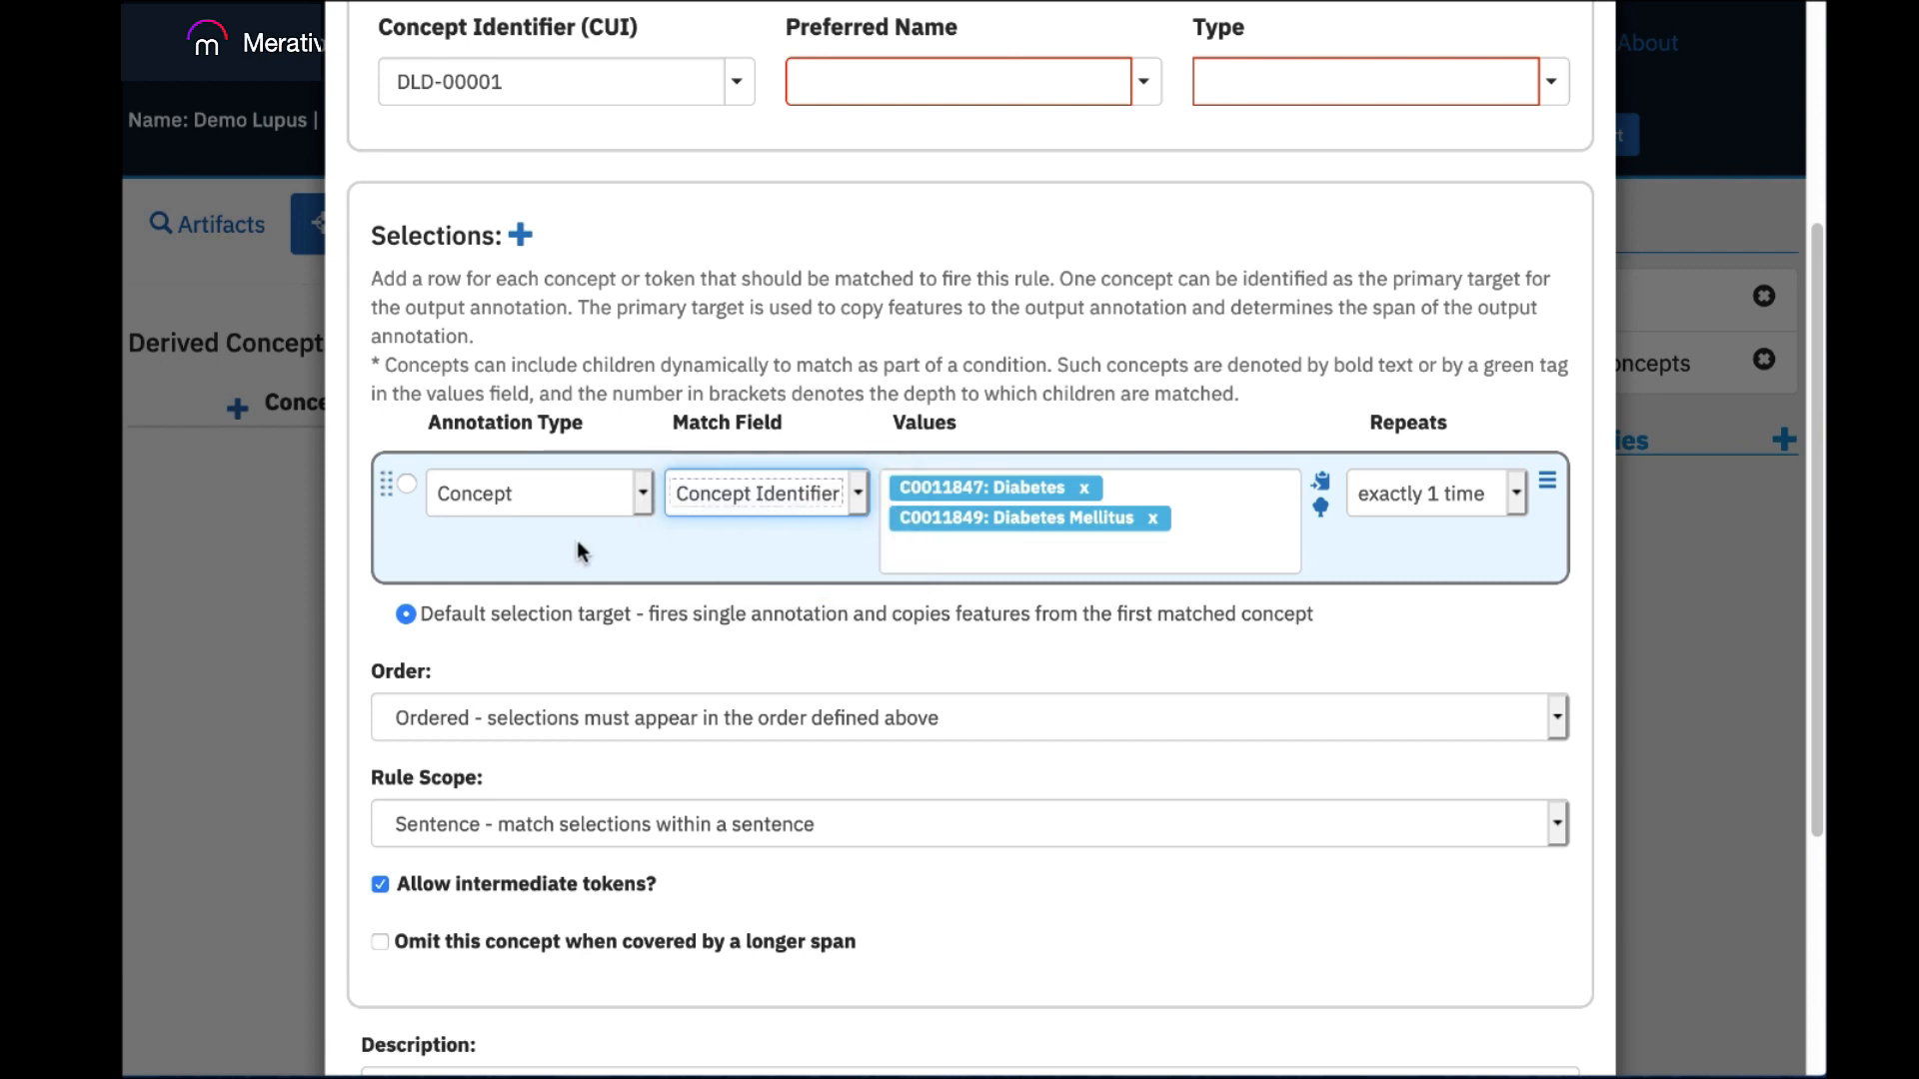
Add a second selection row, try the first row as the primary target, and restore the default selection target.
click(520, 236)
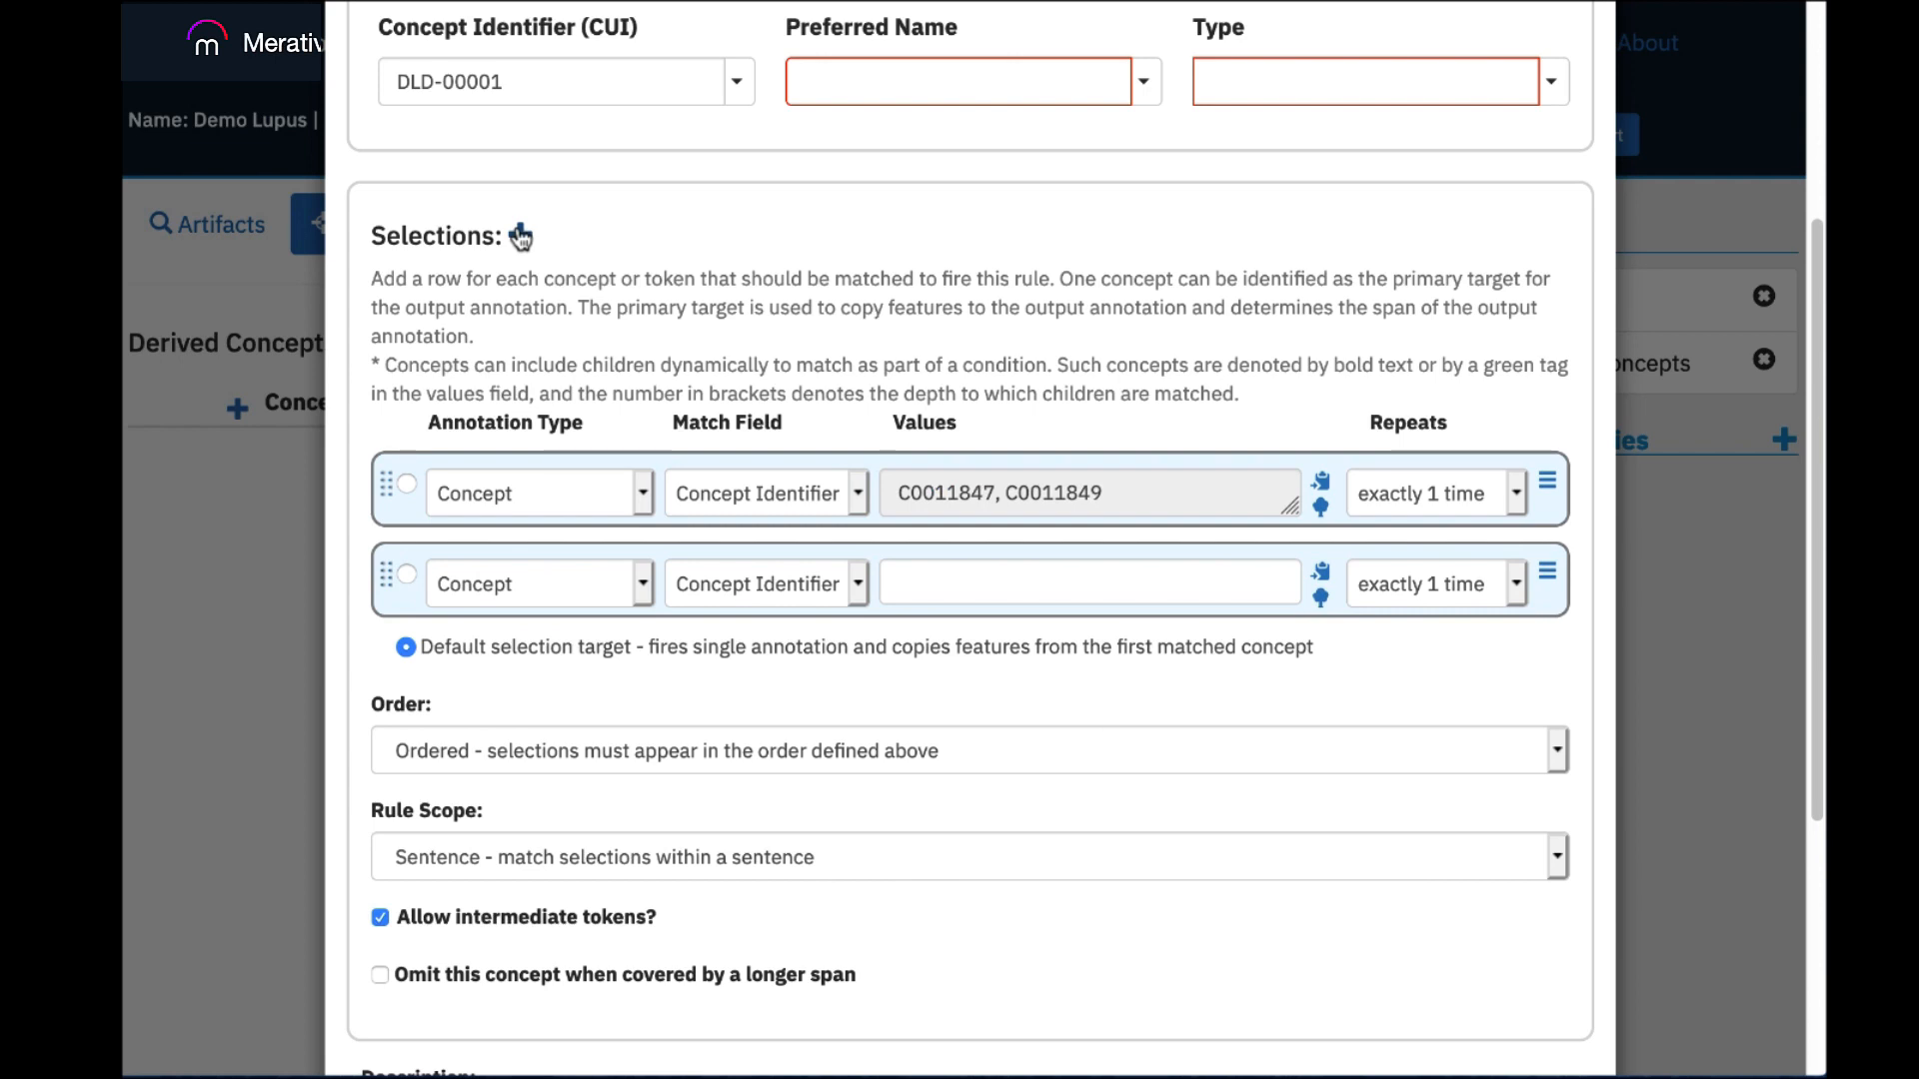
click(407, 487)
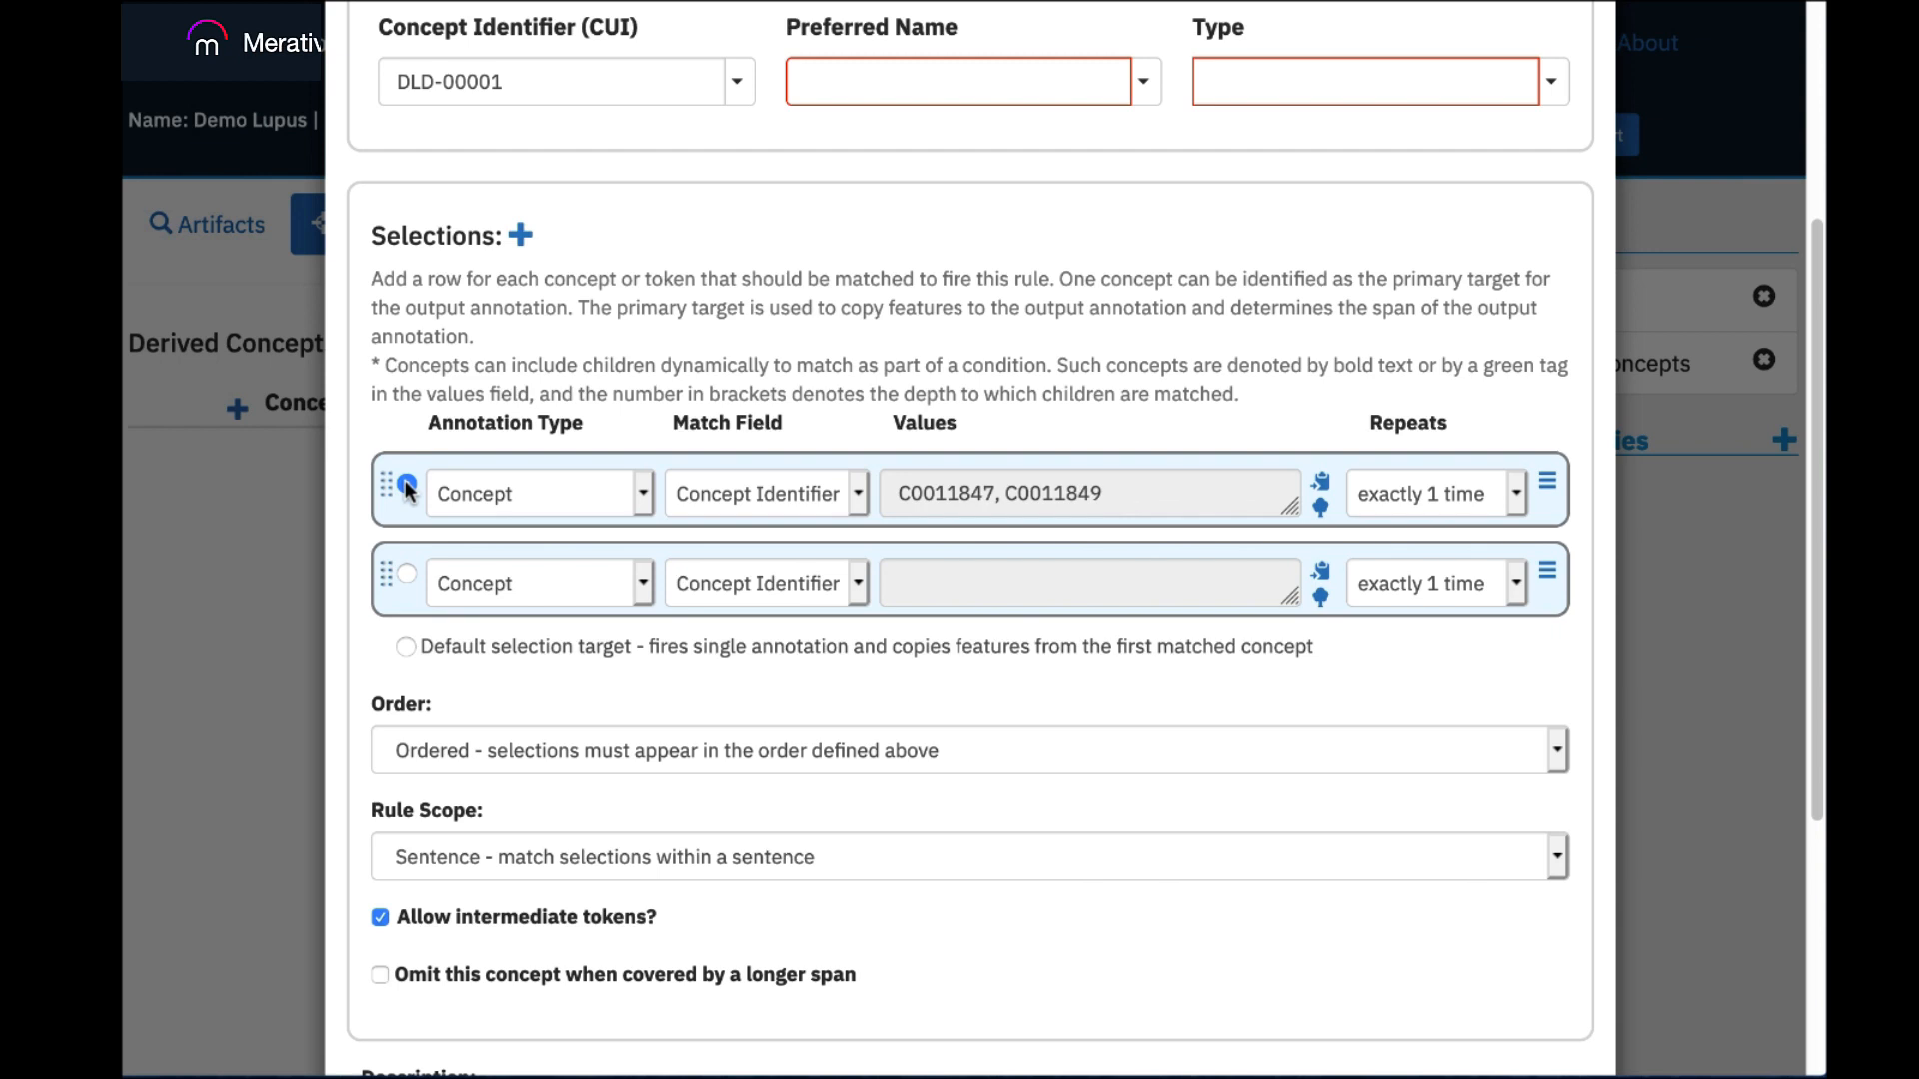
click(408, 647)
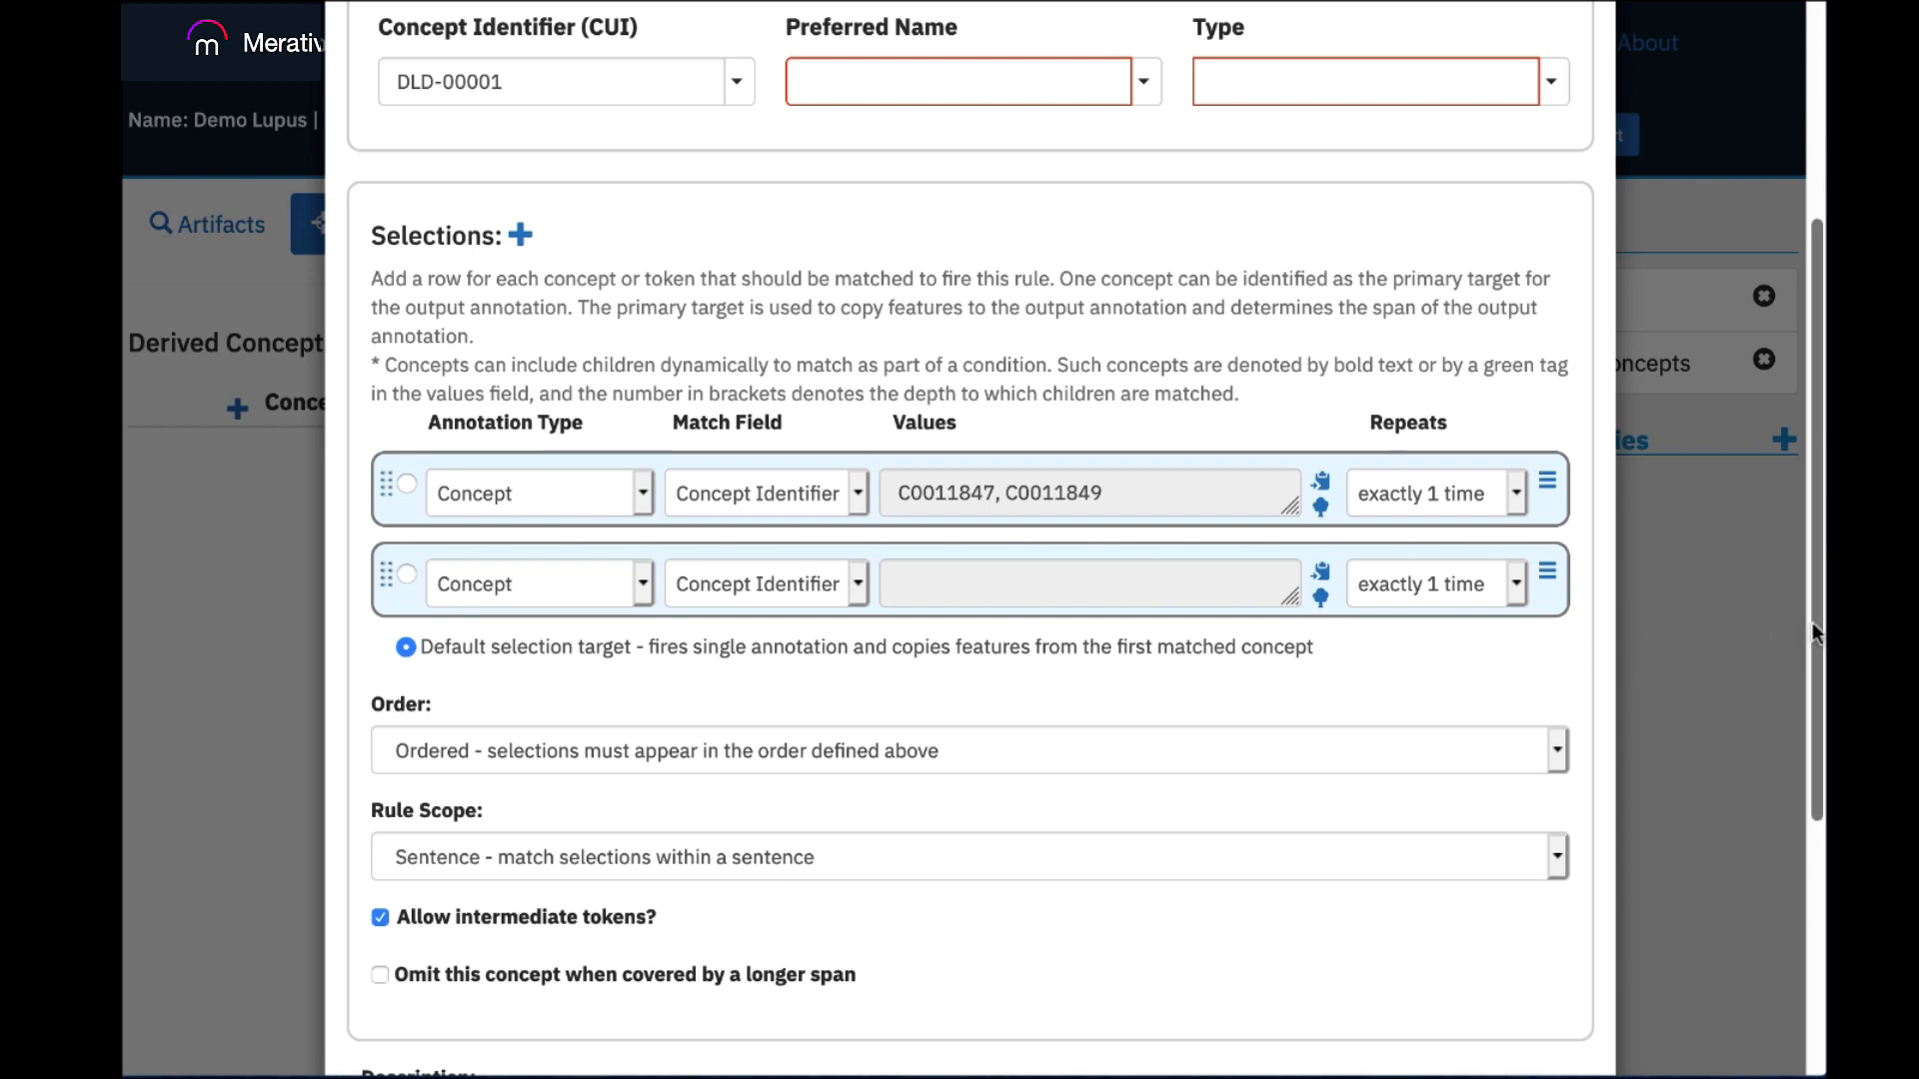
Examine the order, rule scope and remaining settings of the derived concept, and discard it without saving.
scroll(1813, 622, down, 3)
click(1562, 542)
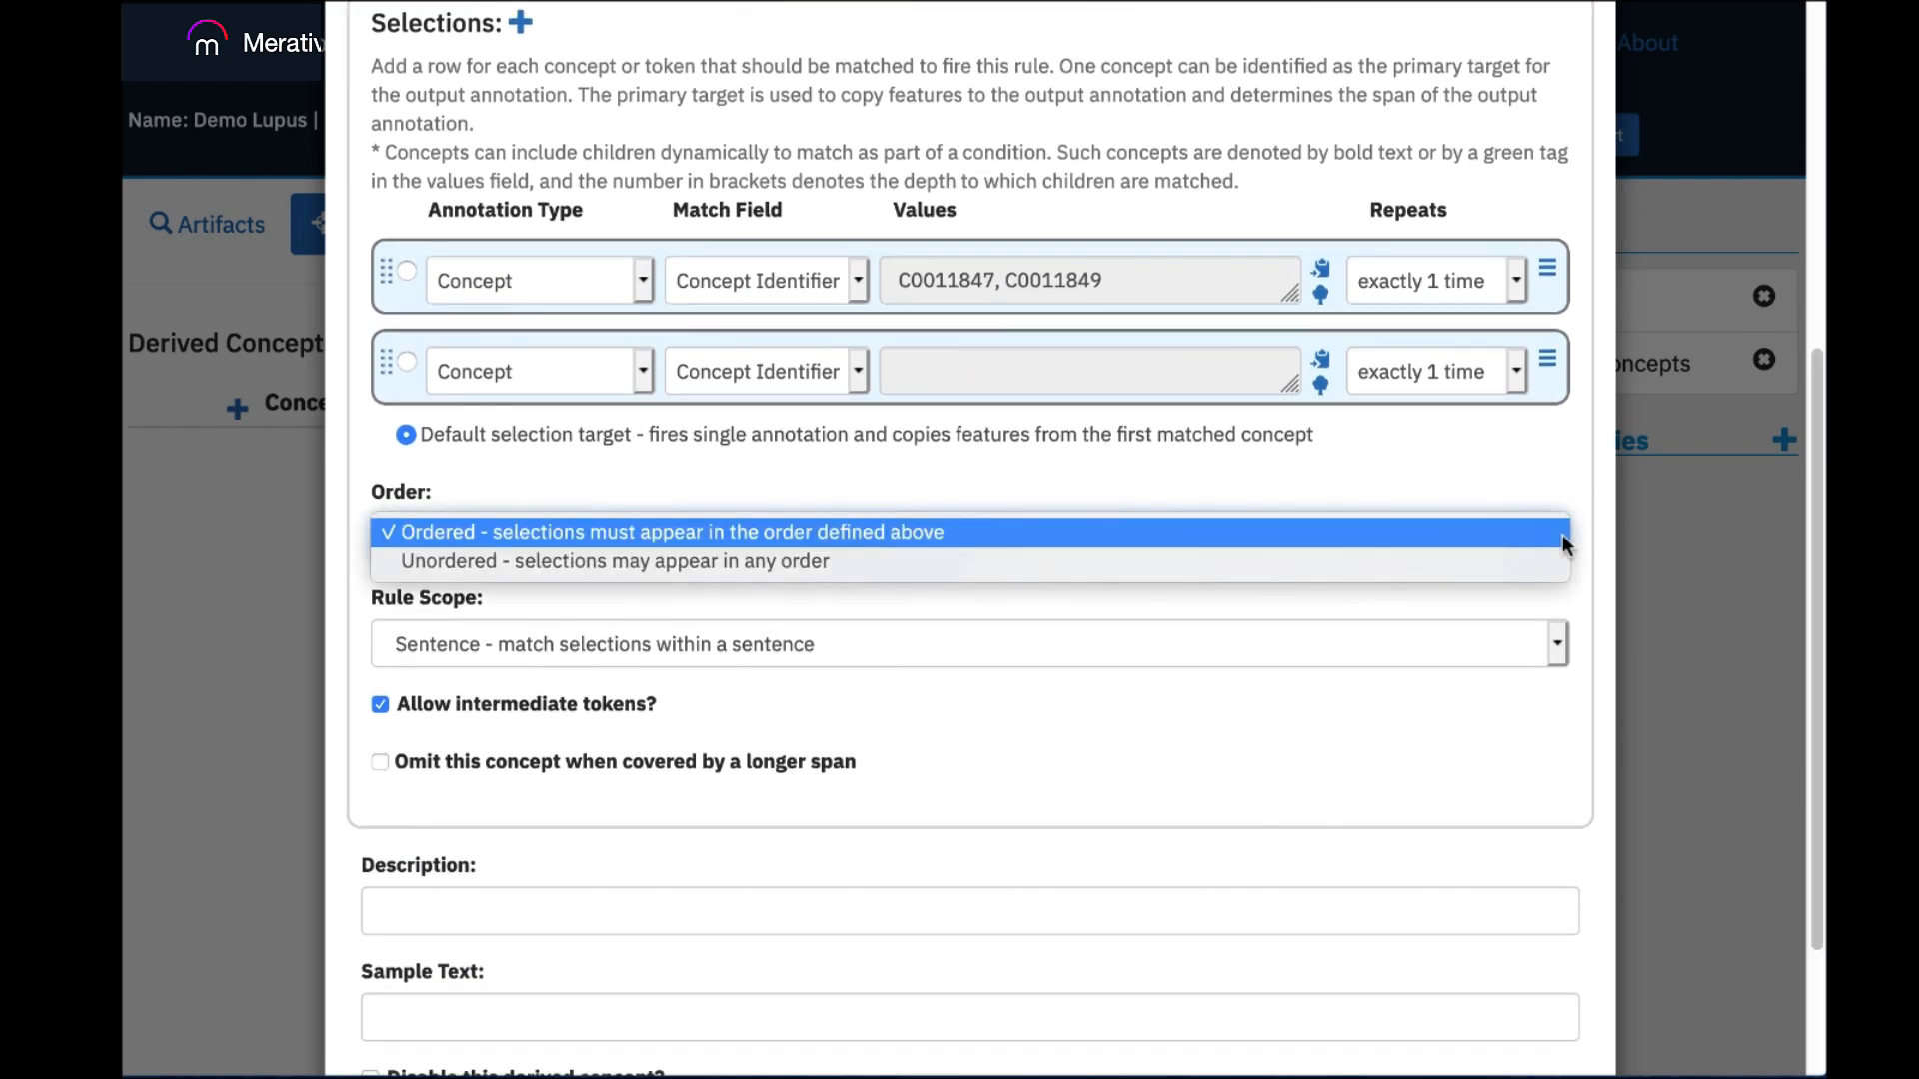
click(1503, 600)
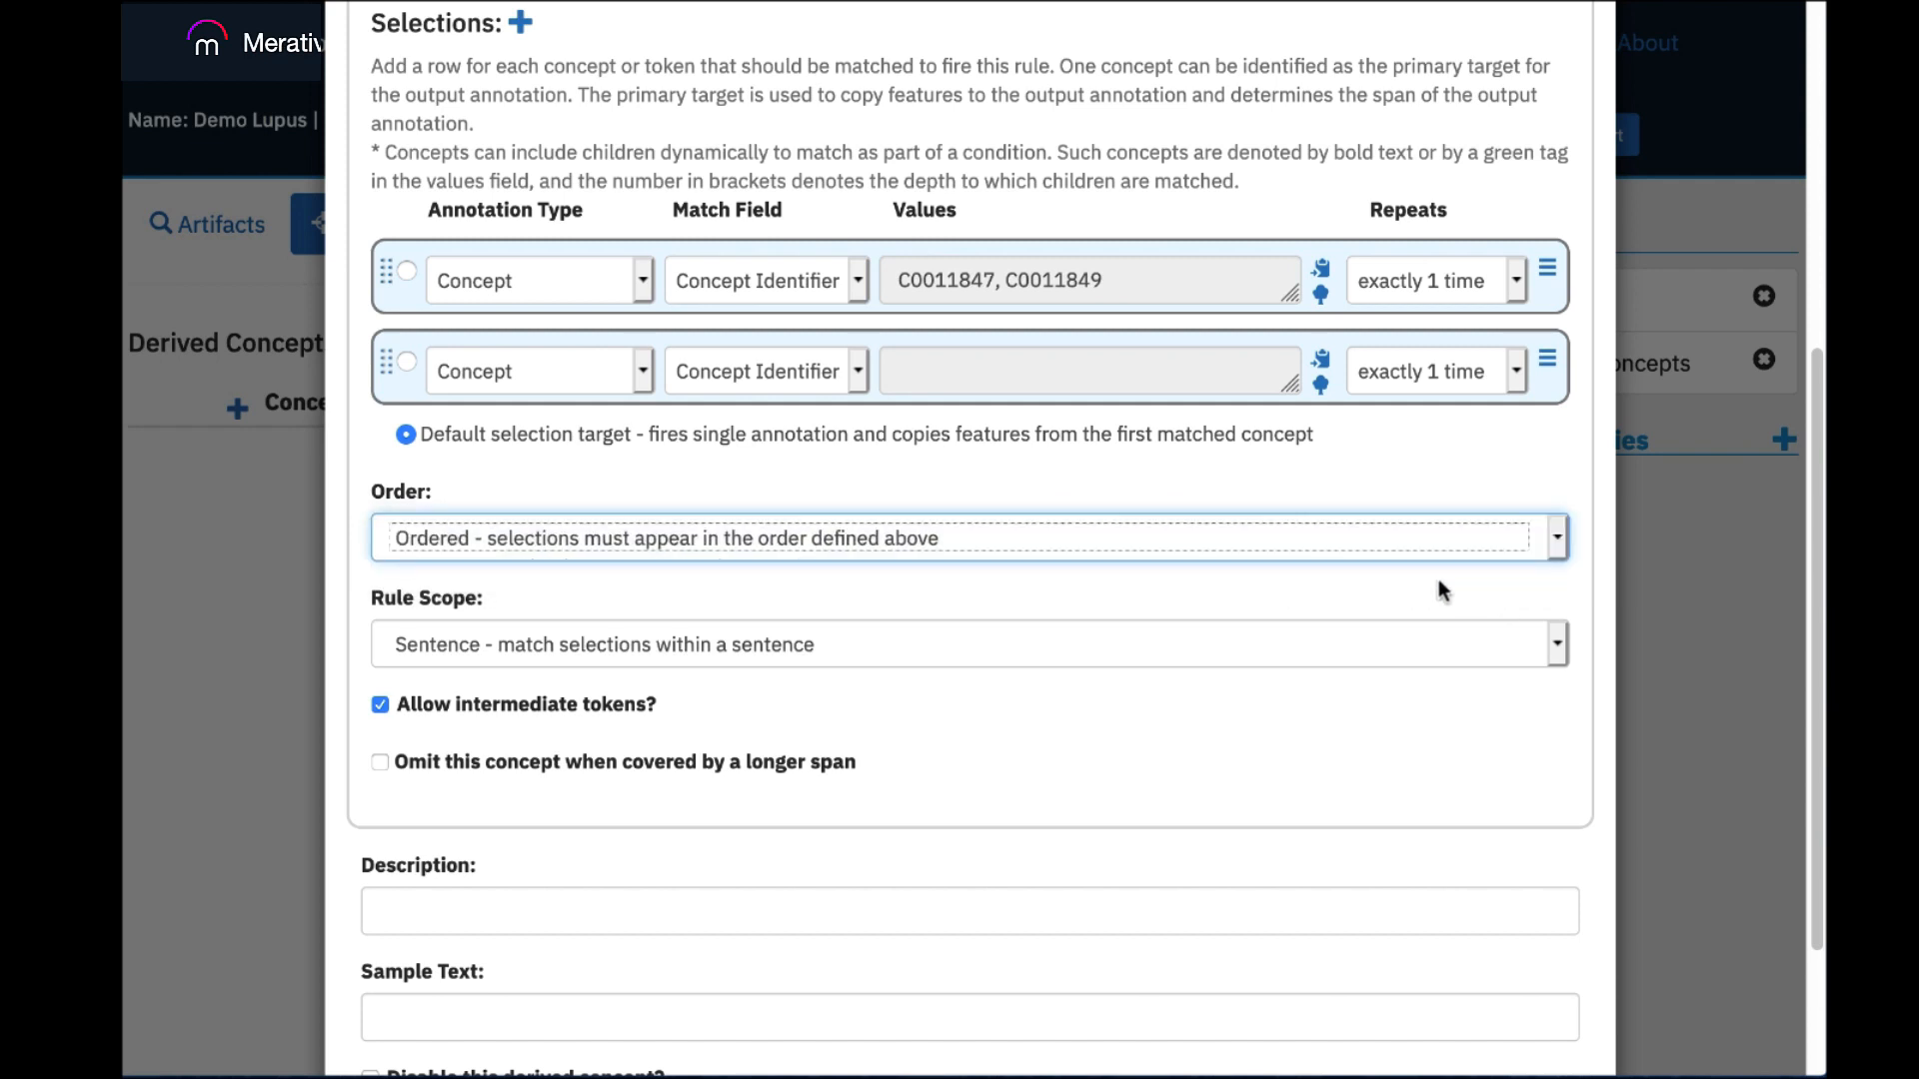
click(1557, 652)
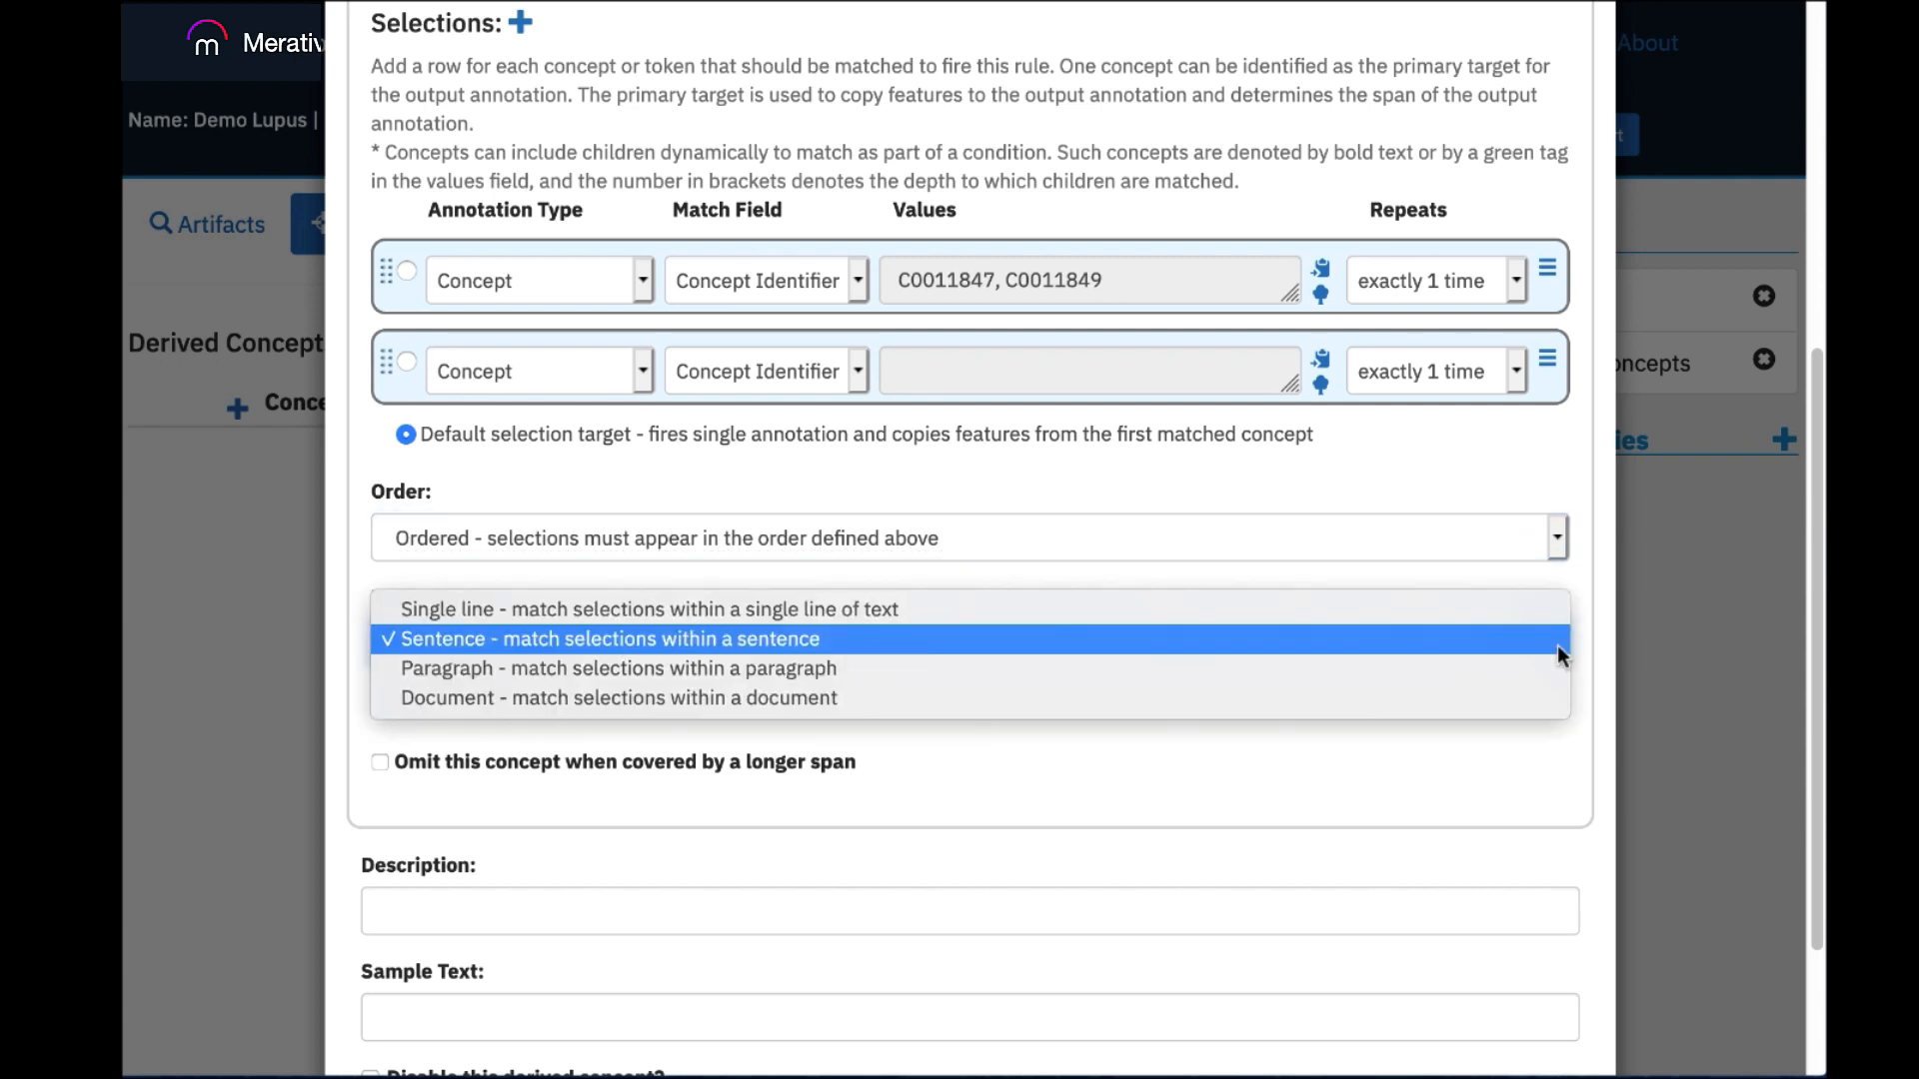
click(1428, 492)
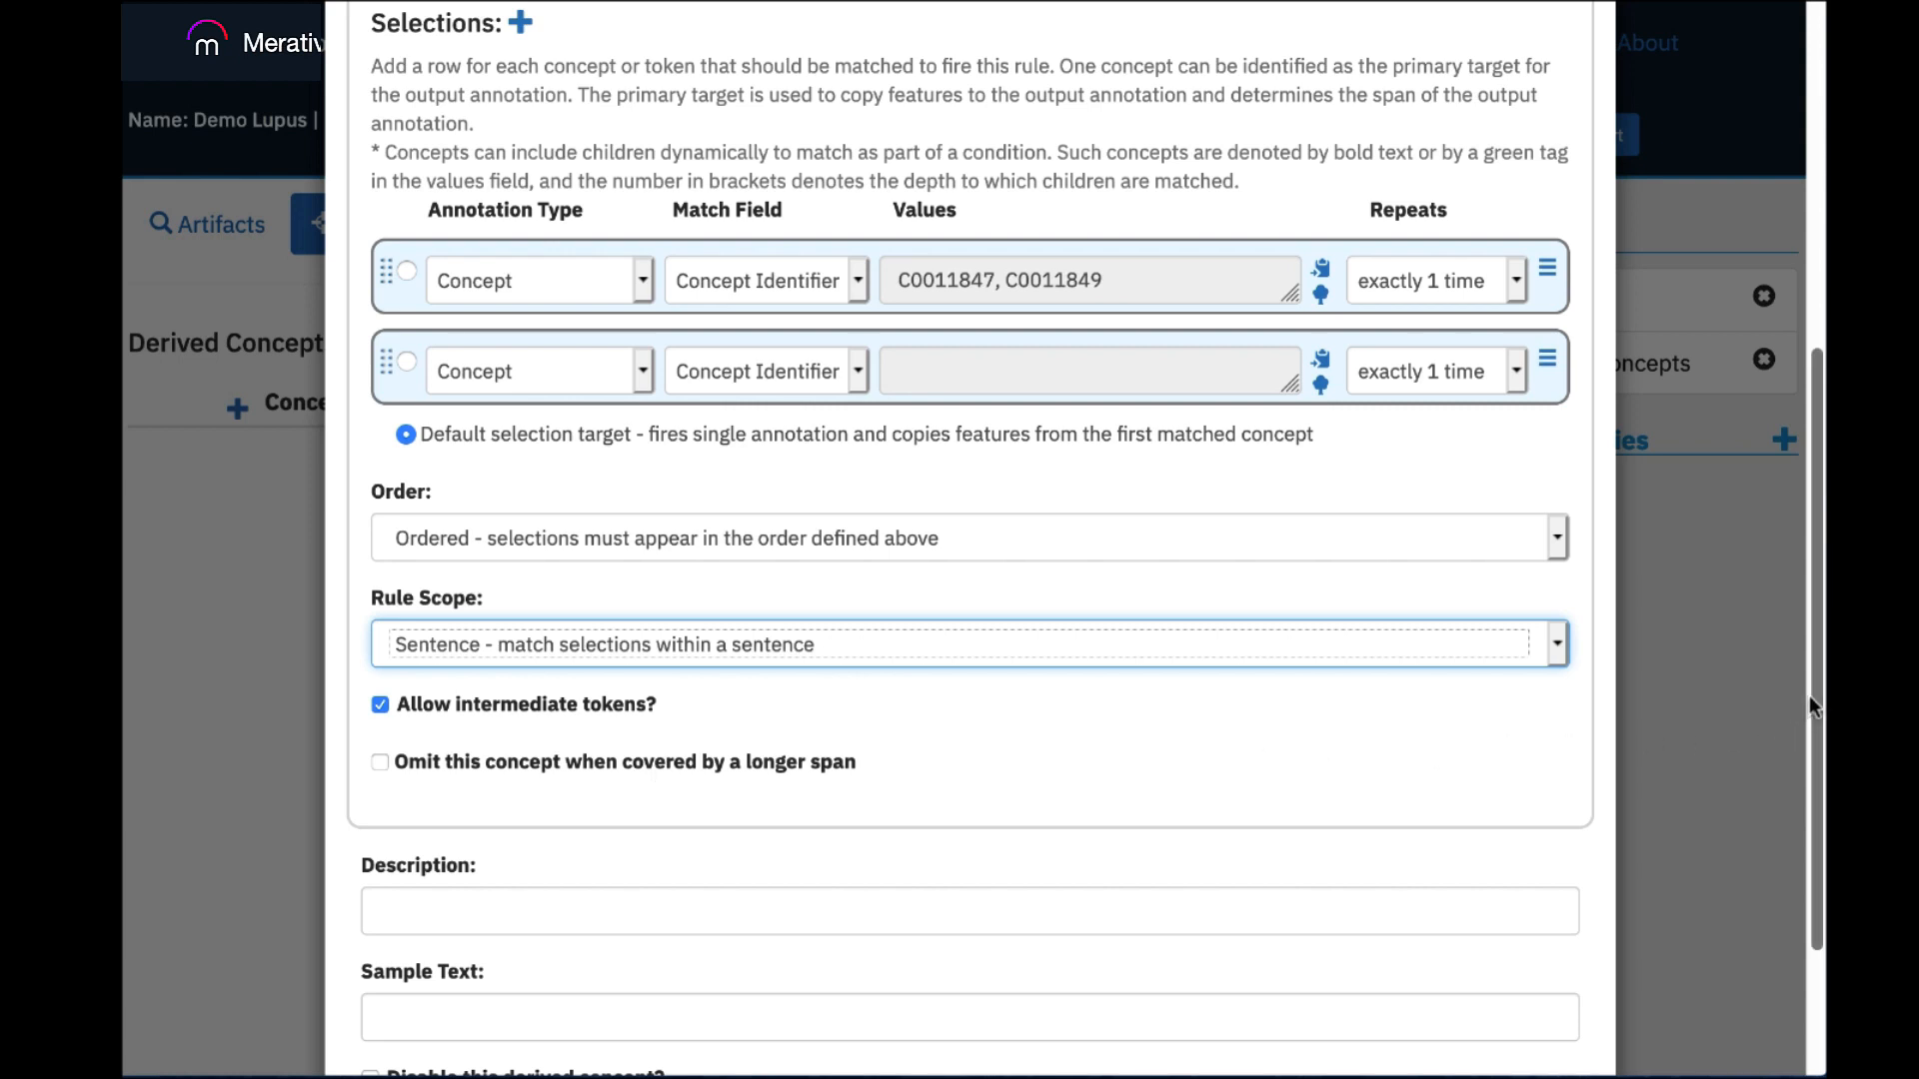
drag(1809, 696, 1777, 833)
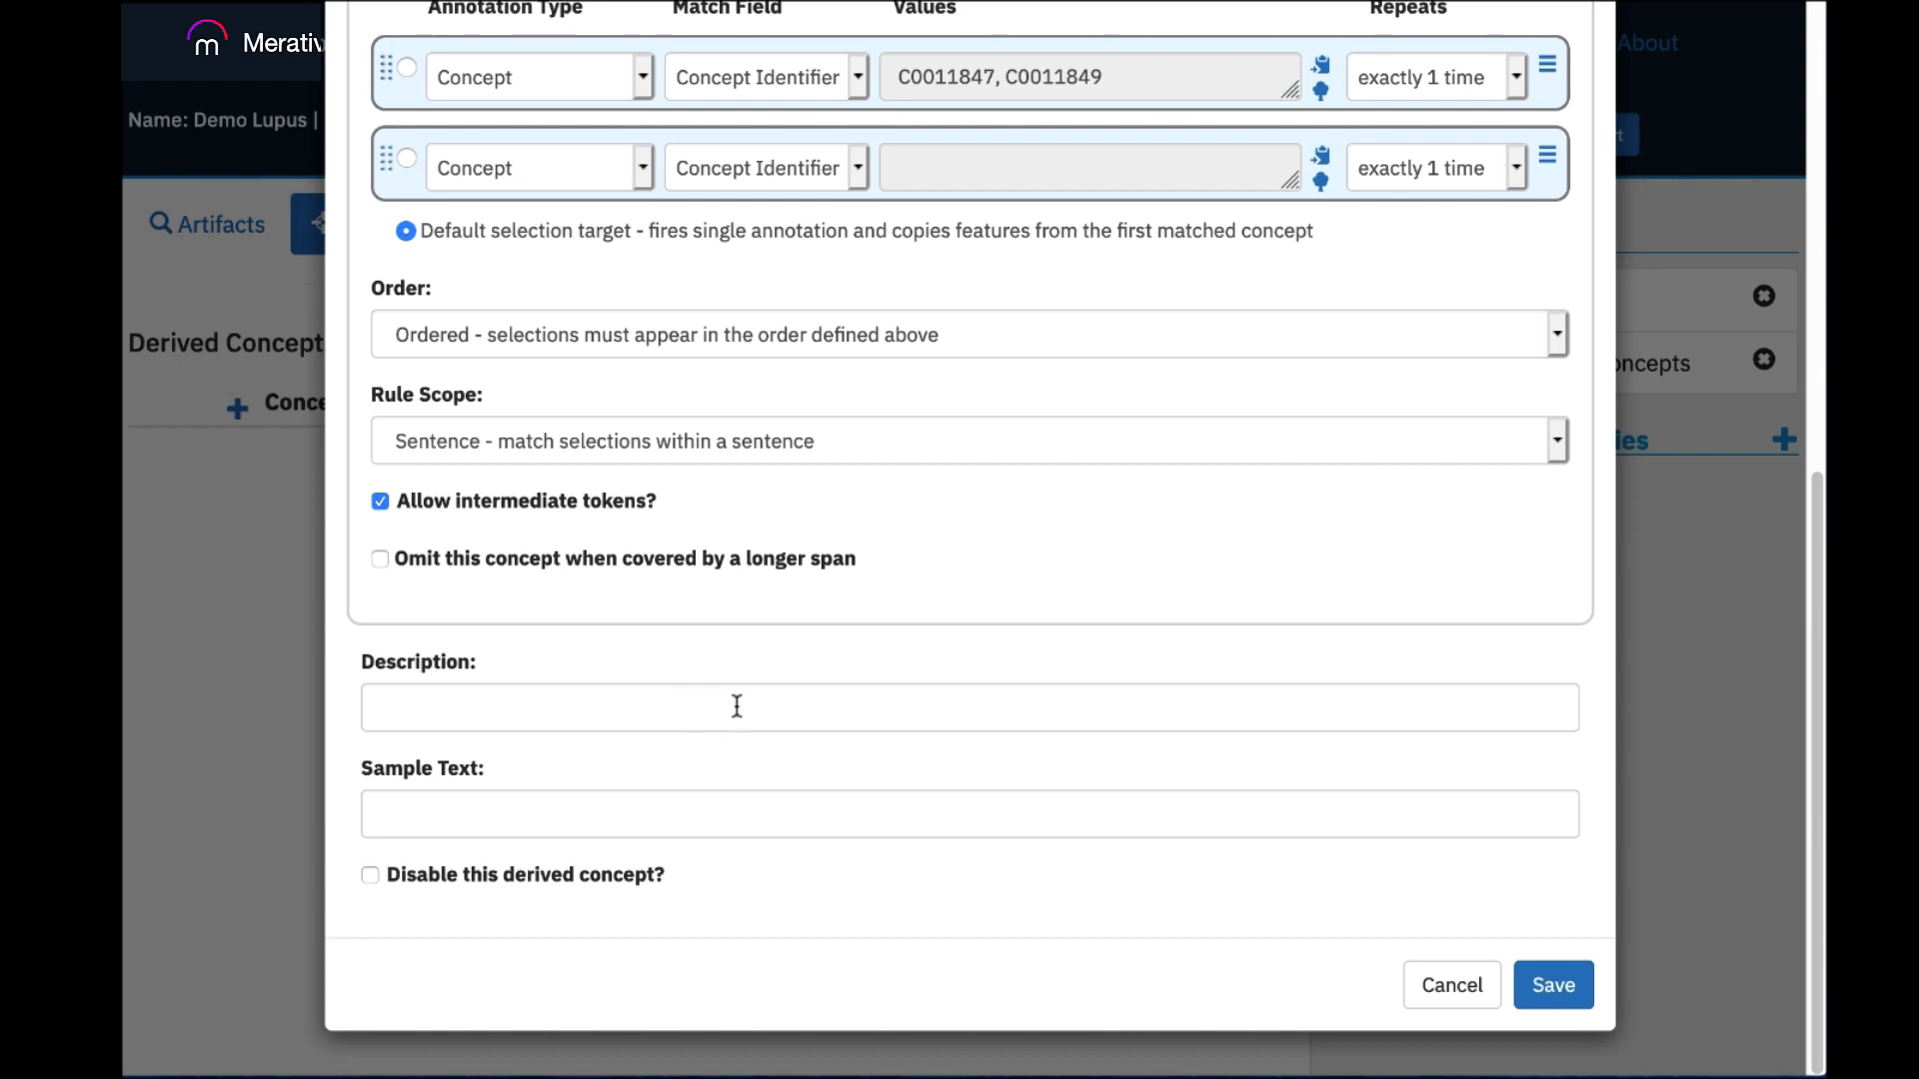
click(1447, 983)
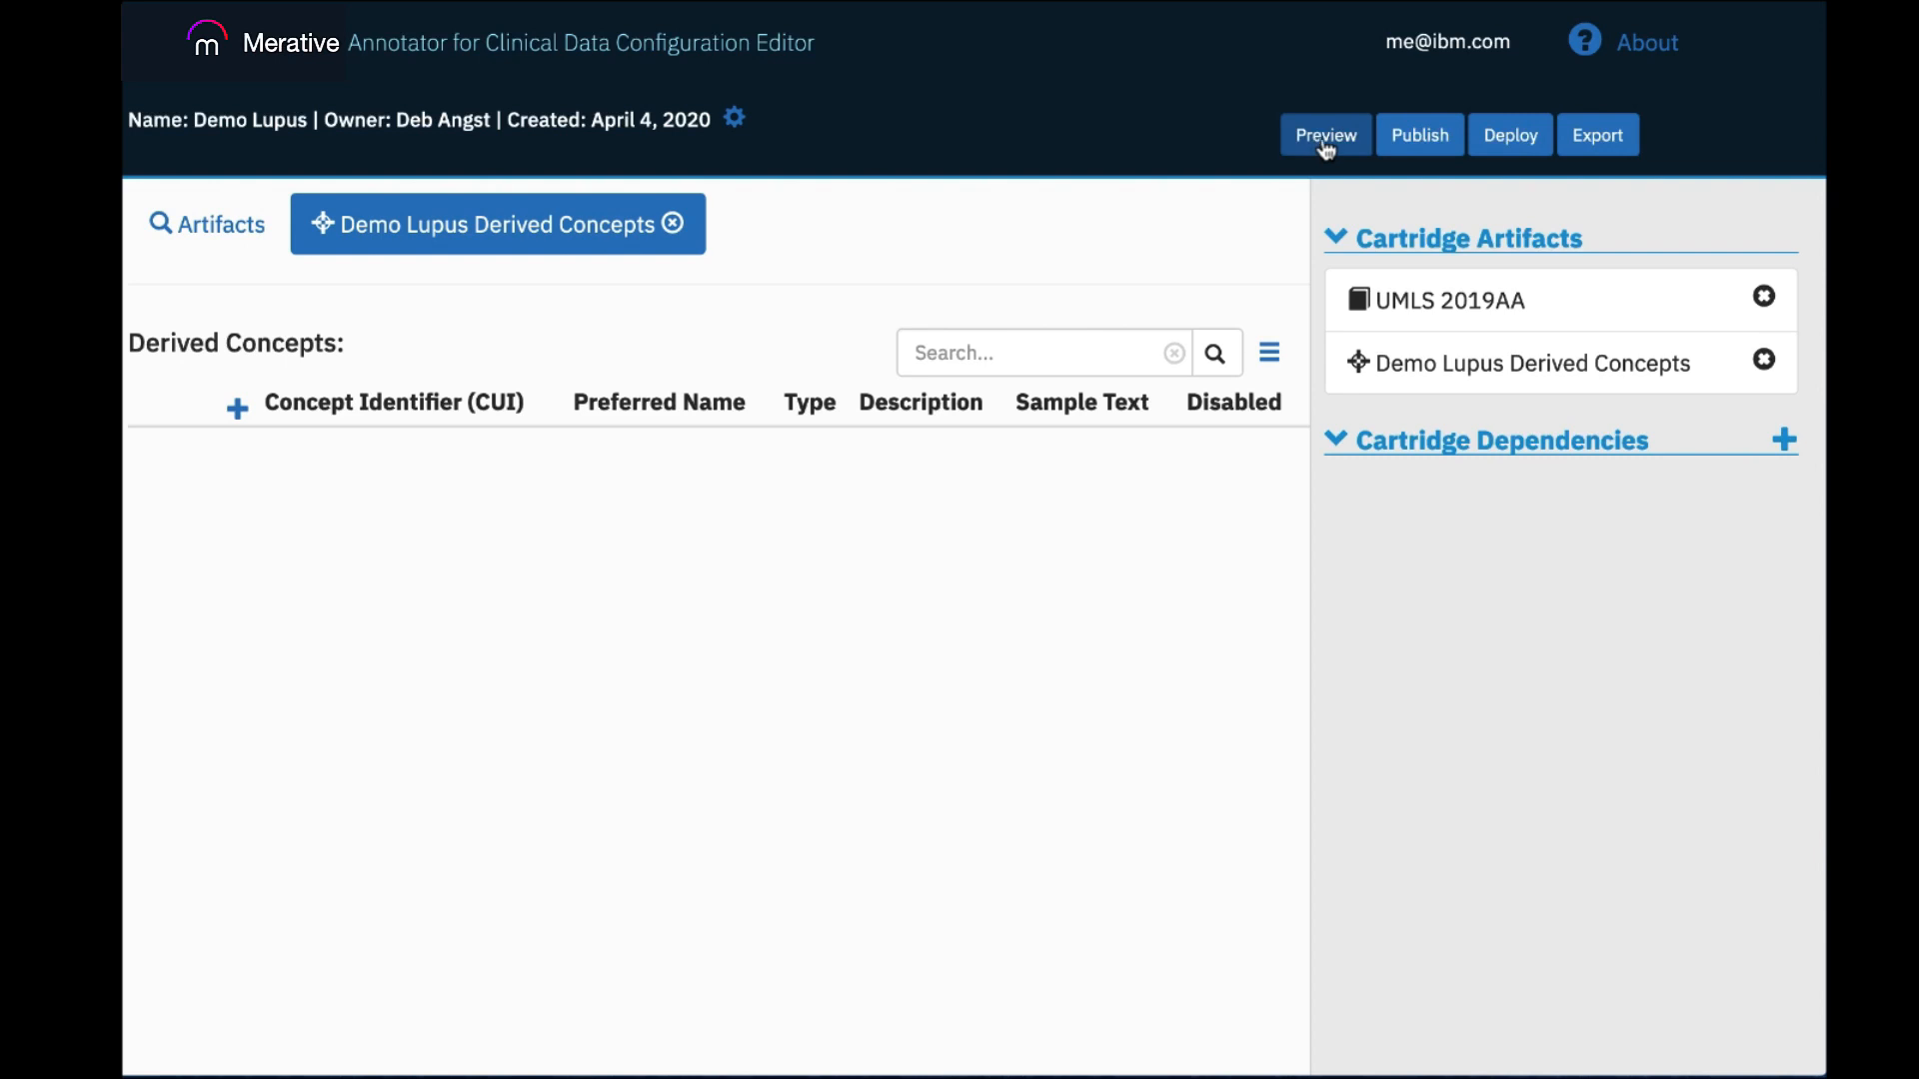
Open the cartridge preview, run the preselected annotators on the Demo Sample text, and inspect the detected concepts.
click(1329, 140)
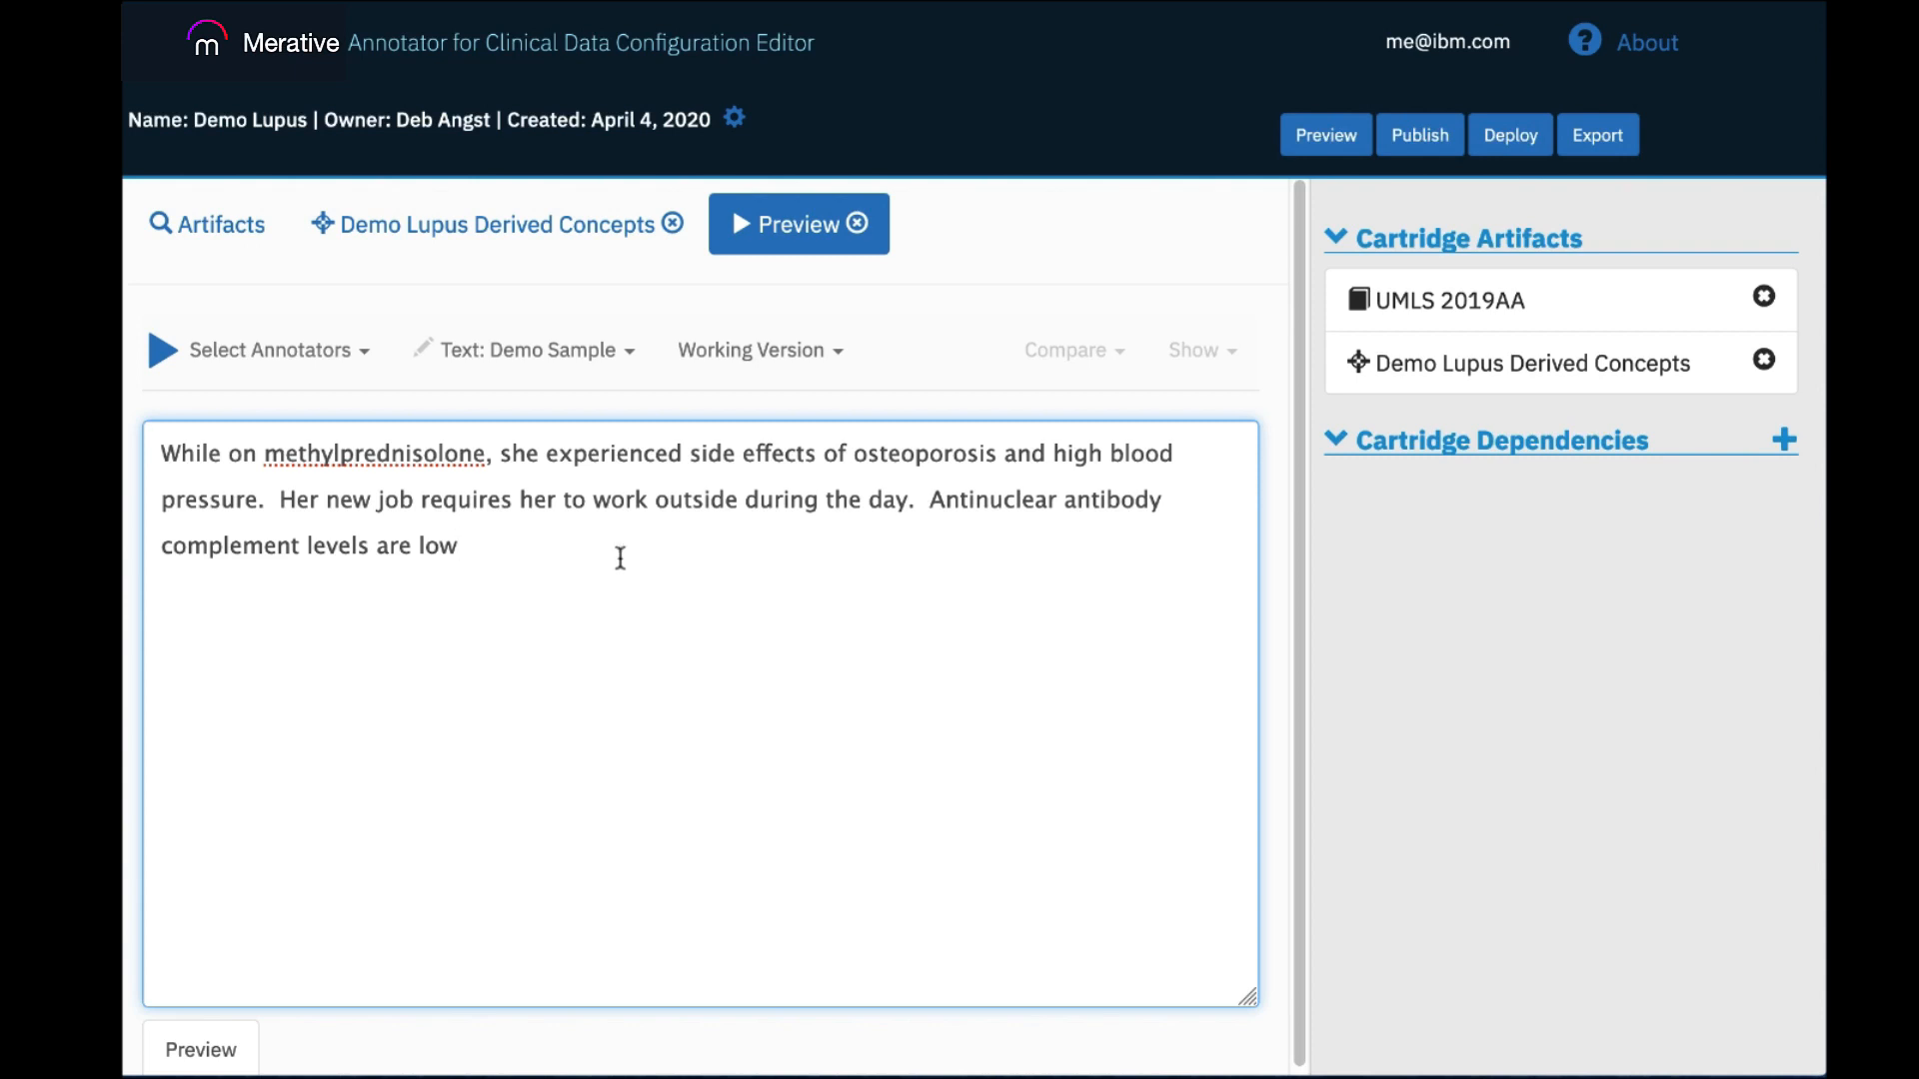
click(269, 350)
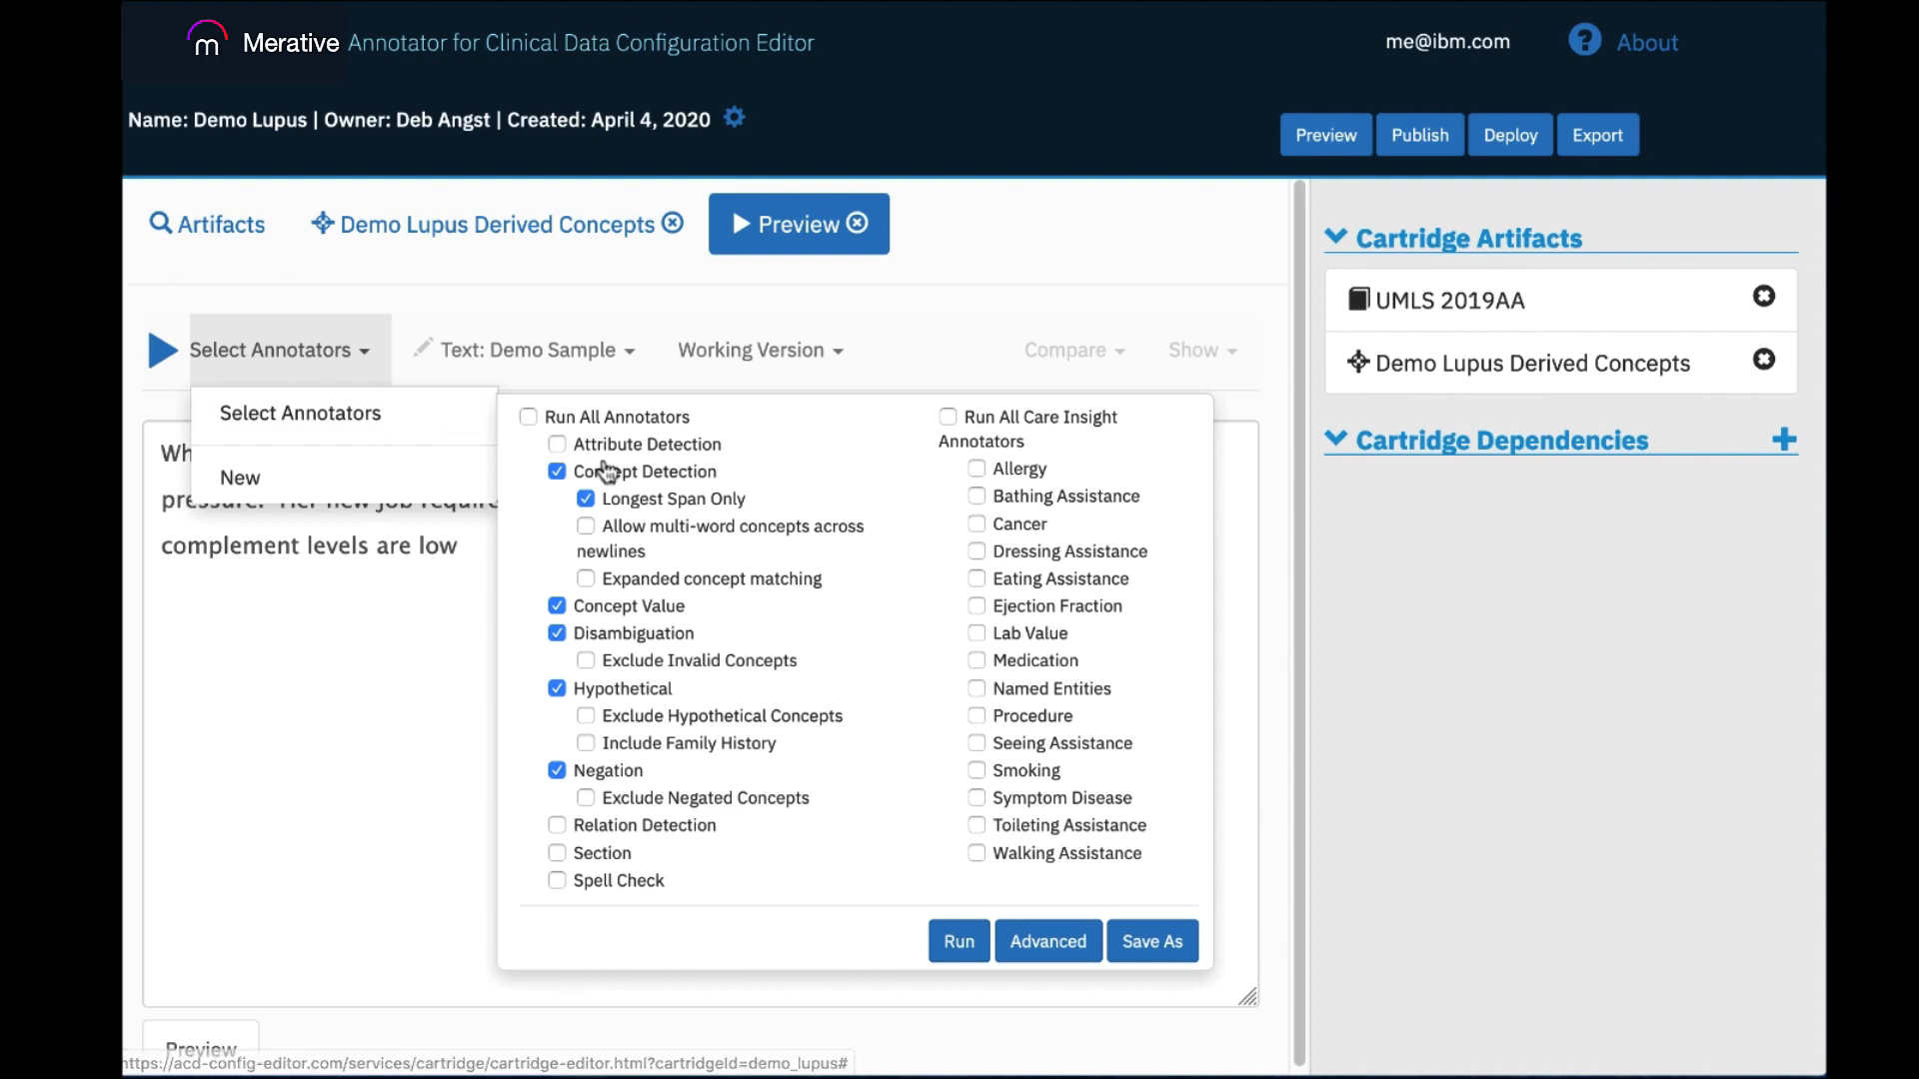
click(960, 940)
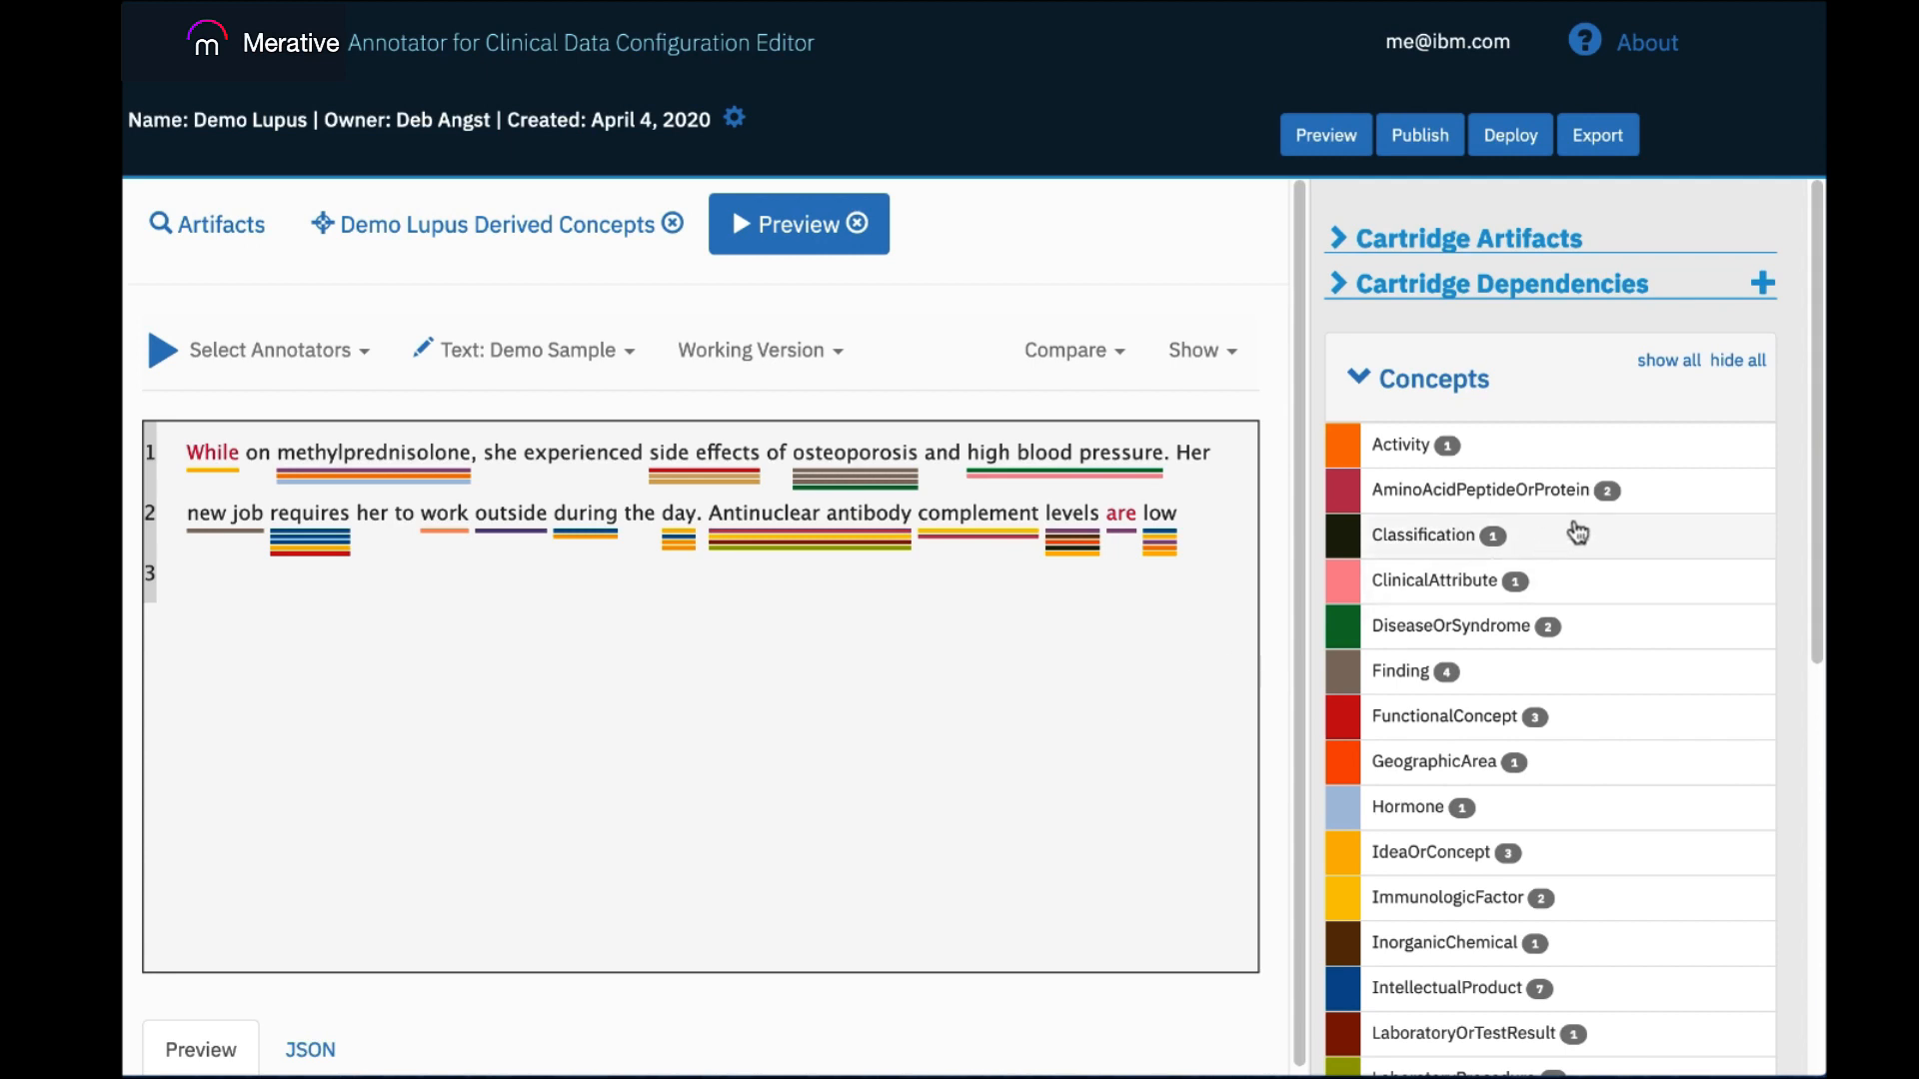
drag(1816, 465, 1758, 521)
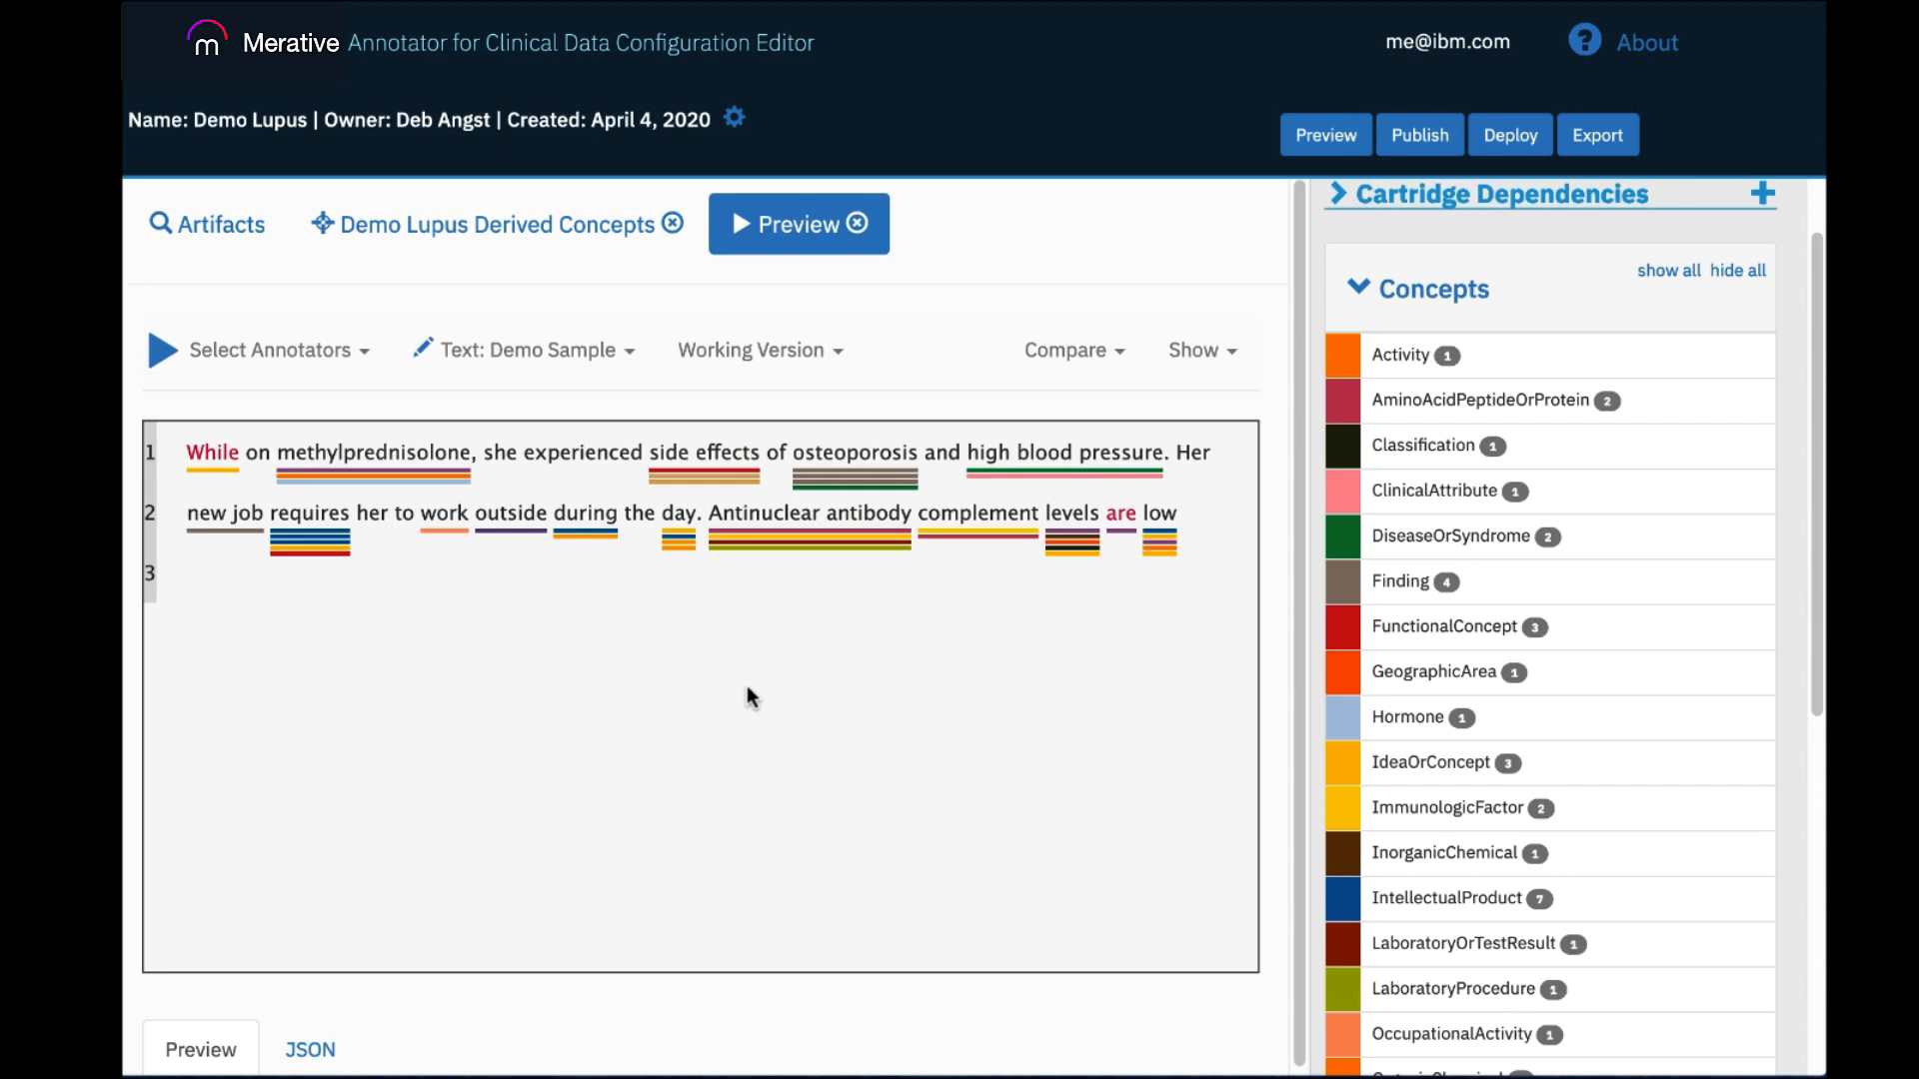
click(679, 447)
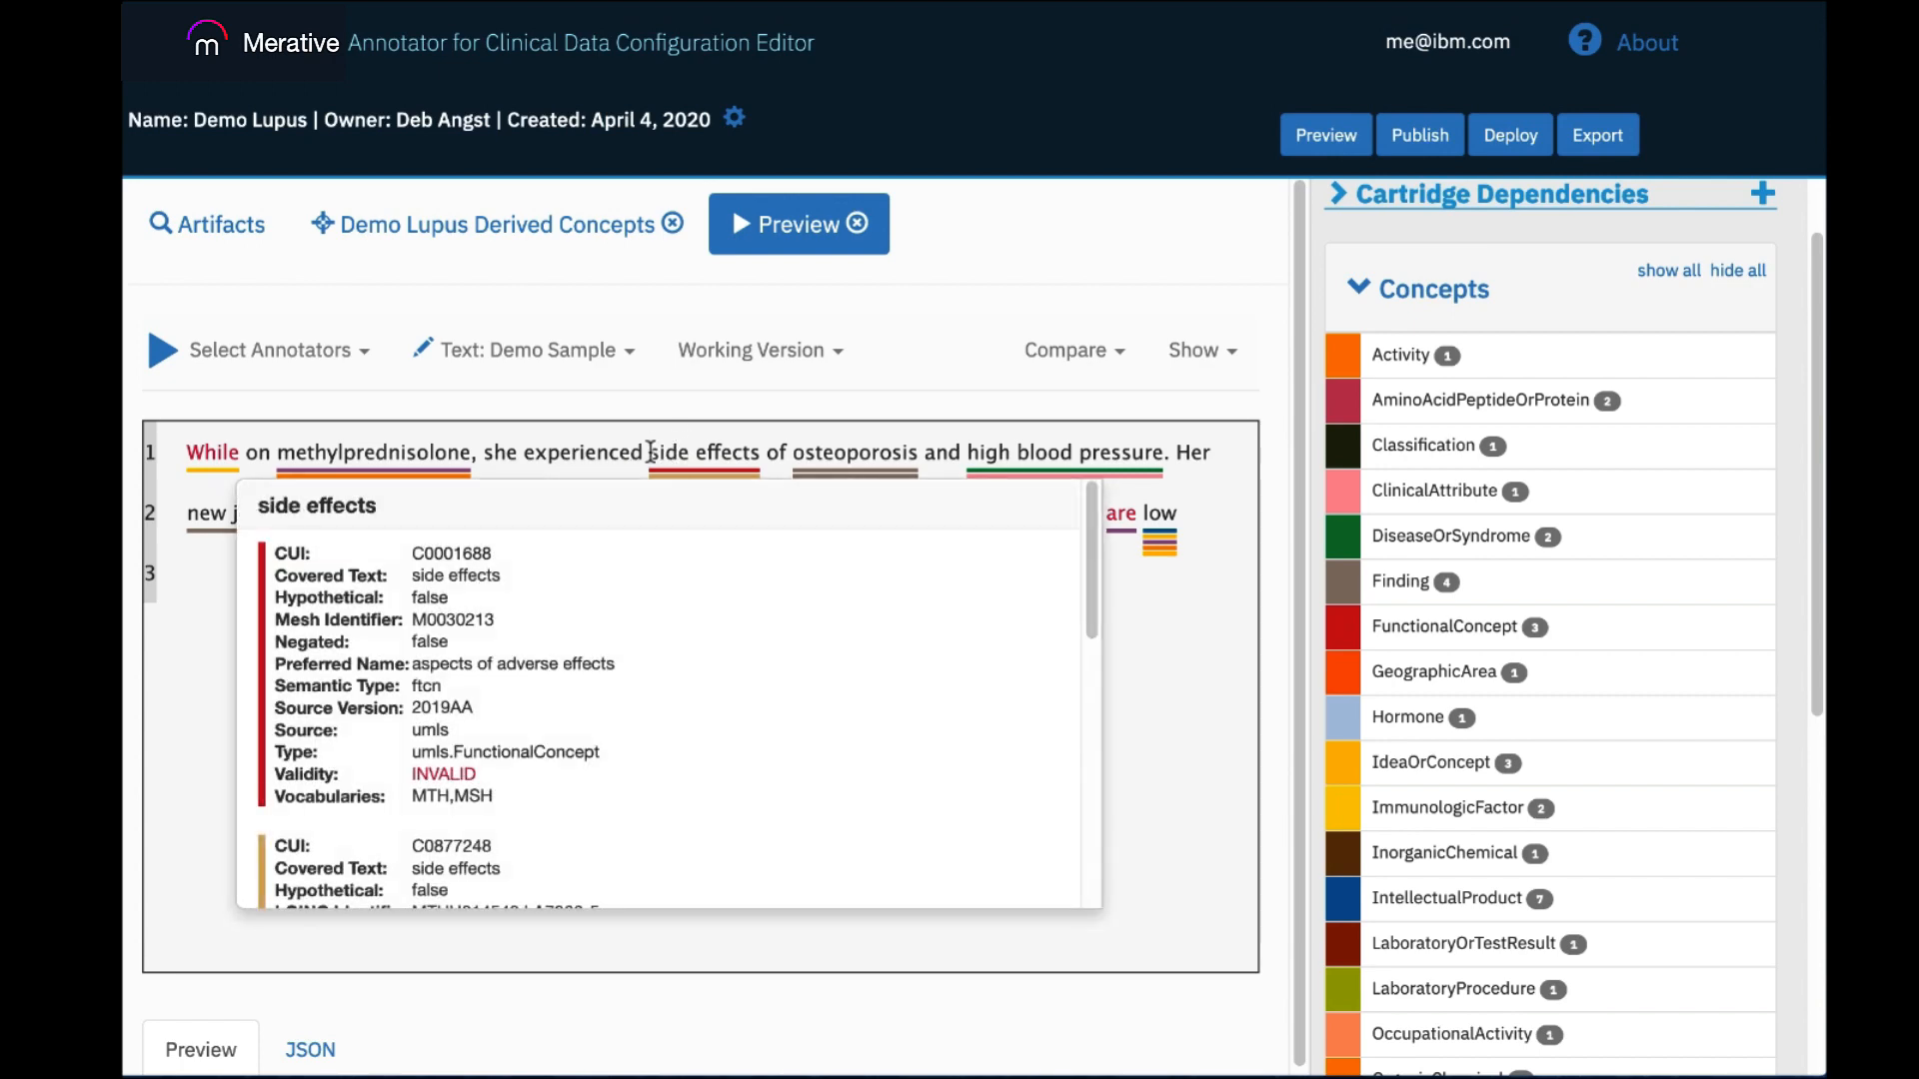
Start a new derived concept in Demo Lupus Derived Concepts from the phrase "side effects of osteoporosis and high blood pressure".
drag(648, 452, 1161, 450)
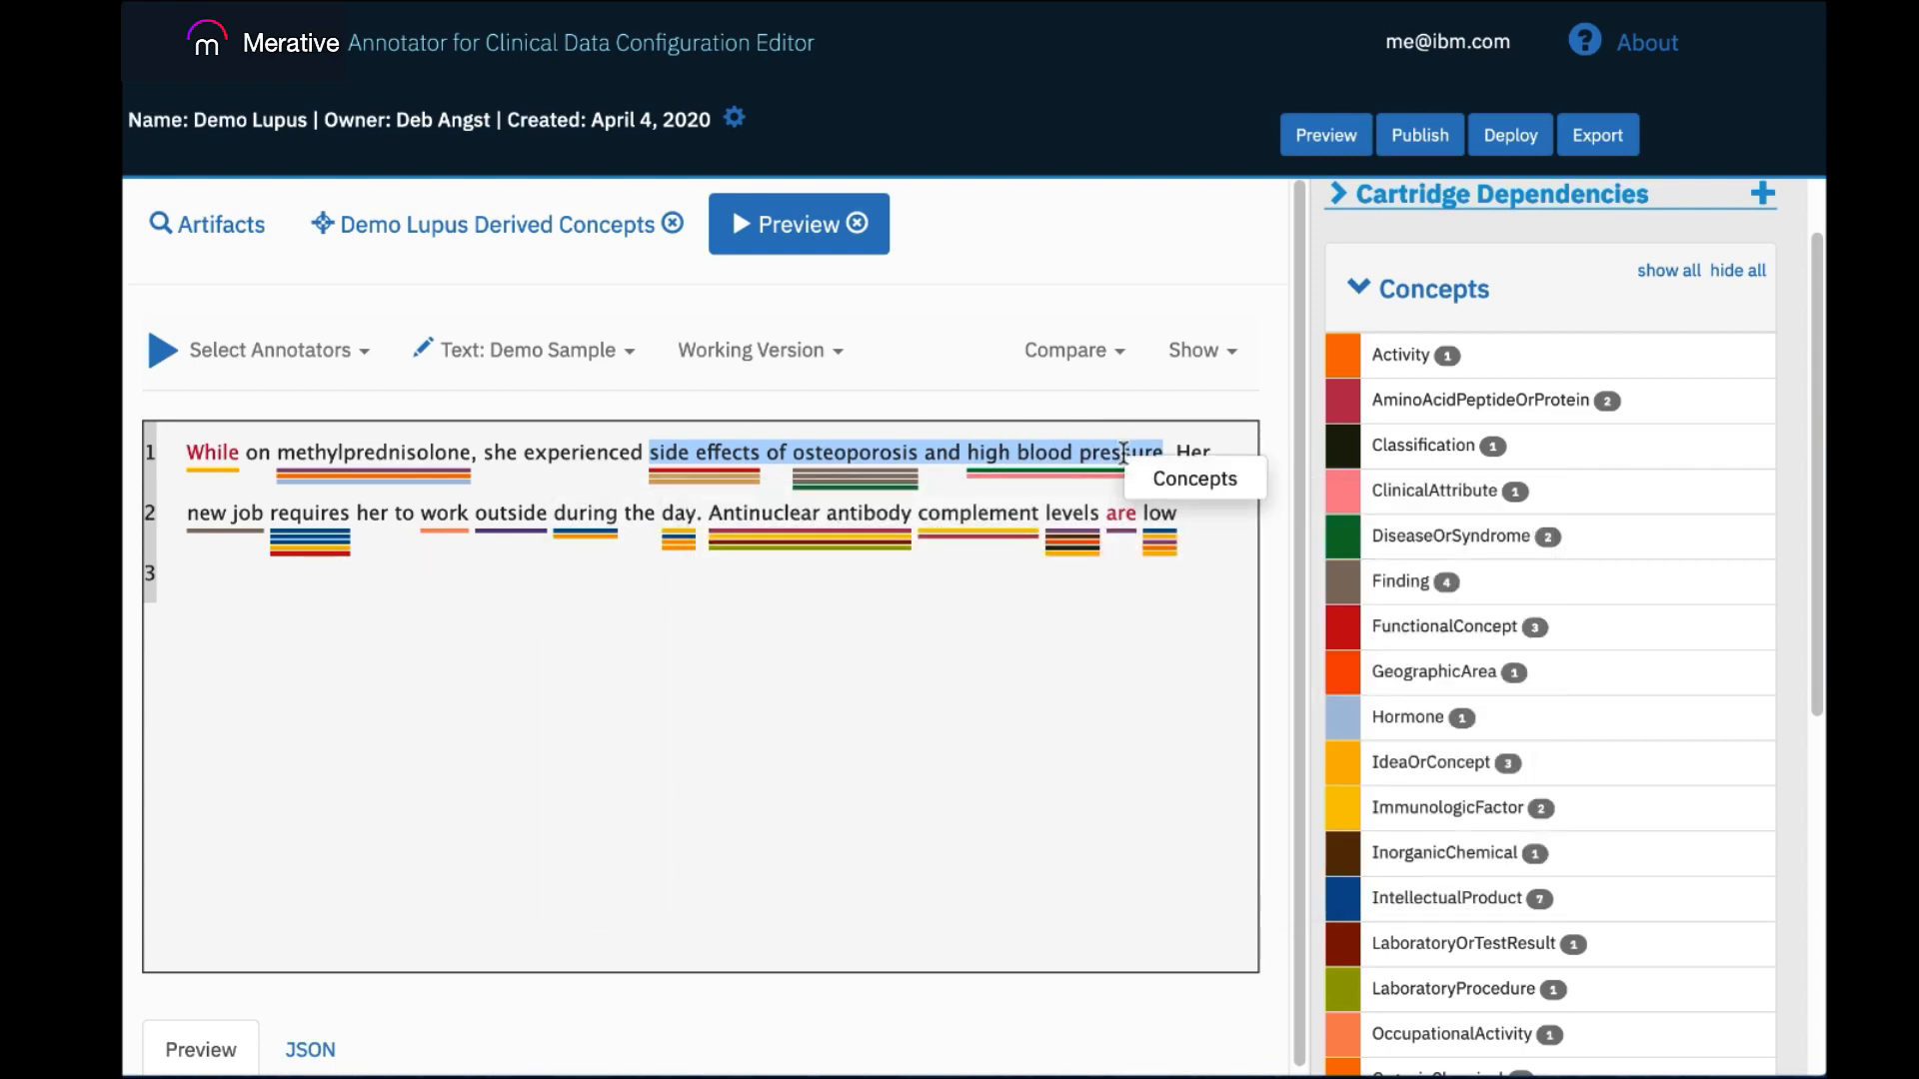
click(1157, 479)
mouse_move(1127, 481)
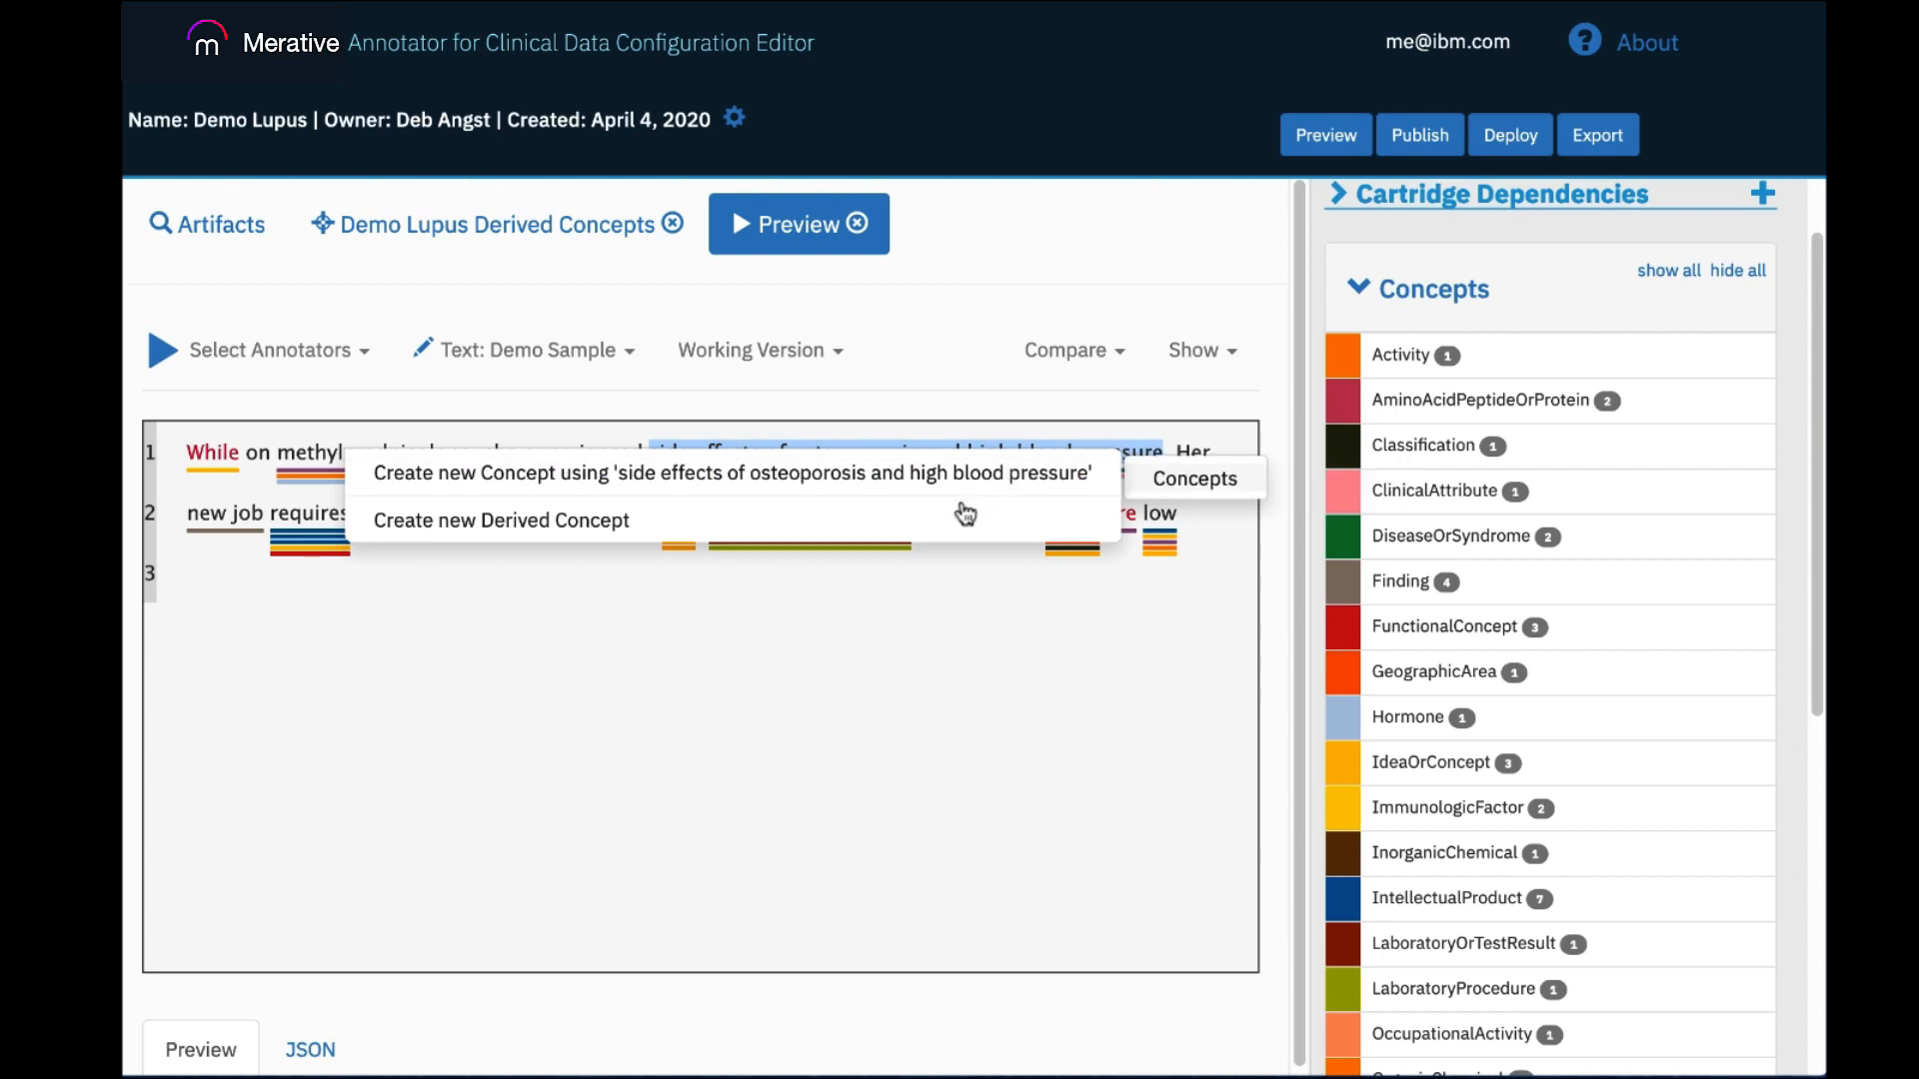
mouse_move(921, 517)
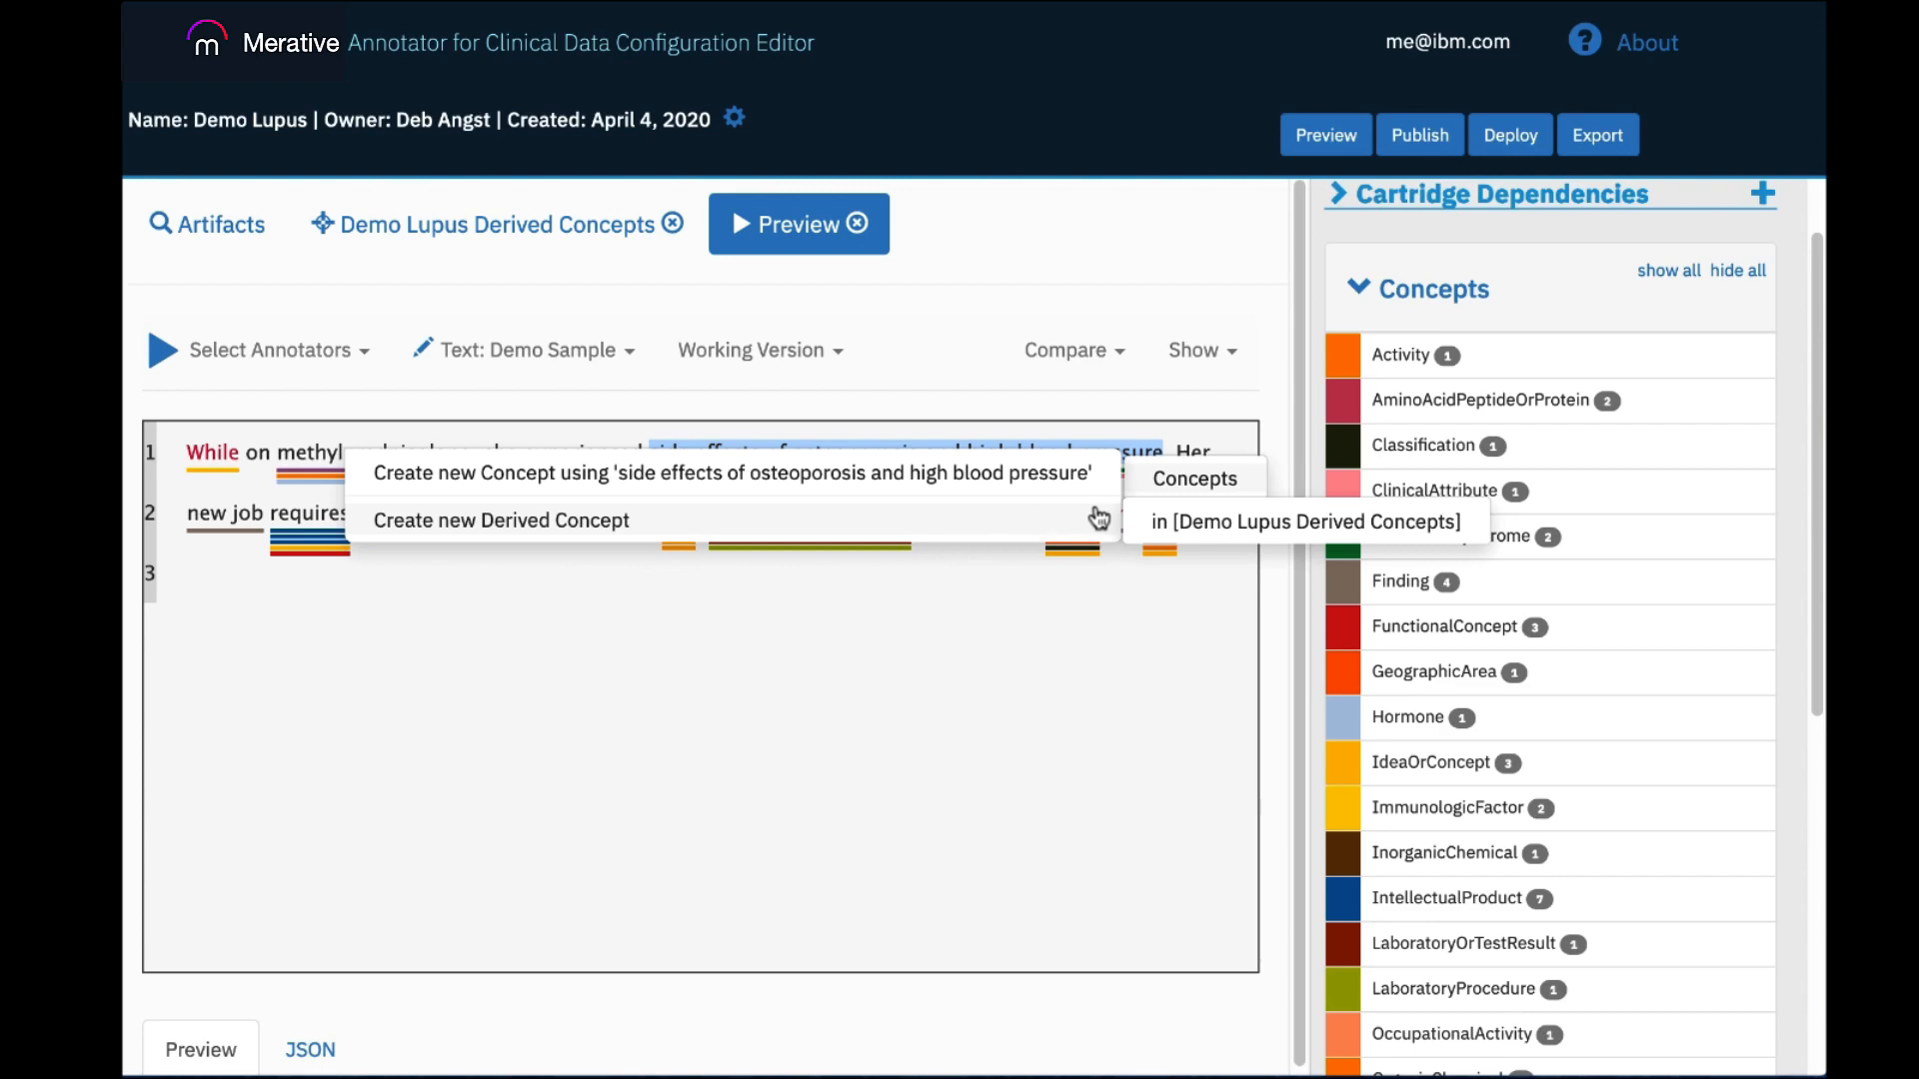
click(1168, 522)
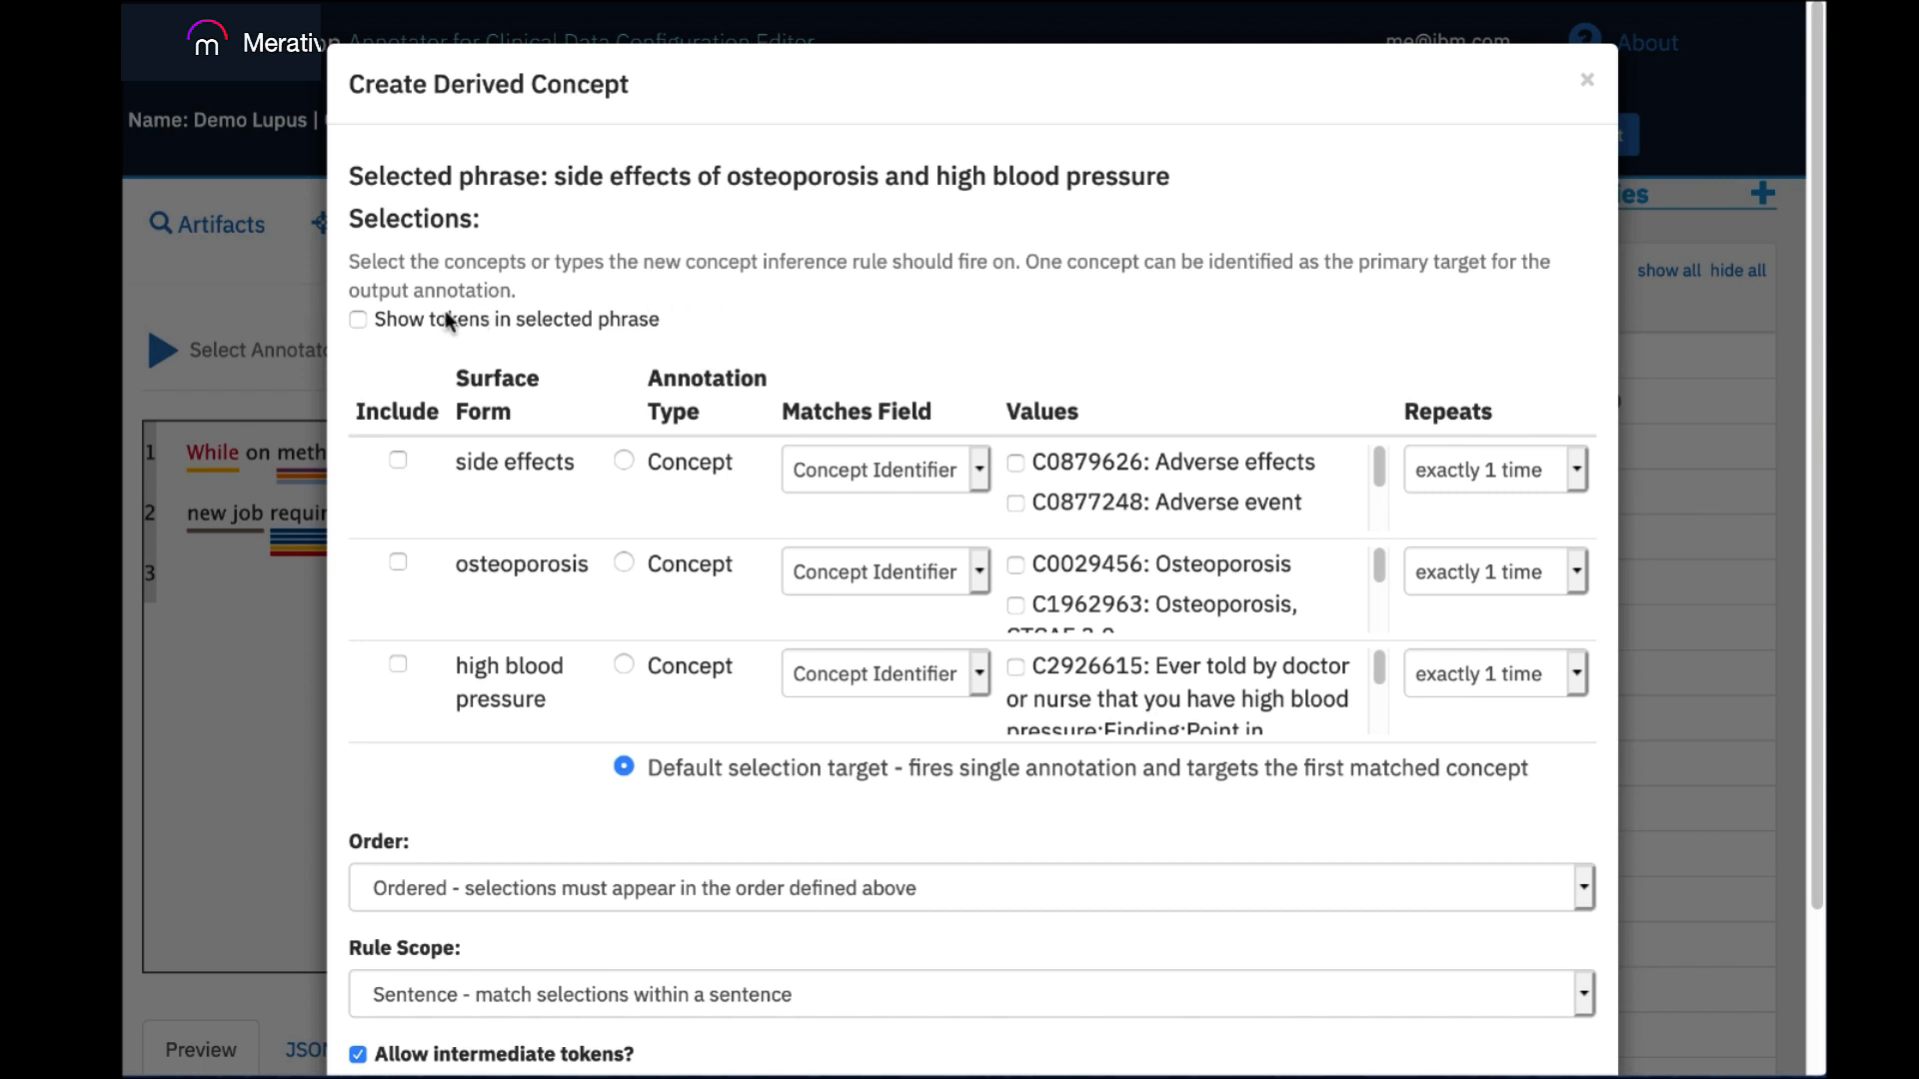
Check the token view of the selected phrase, restore the concepts-only view, and include the side effects concept in the rule.
click(357, 320)
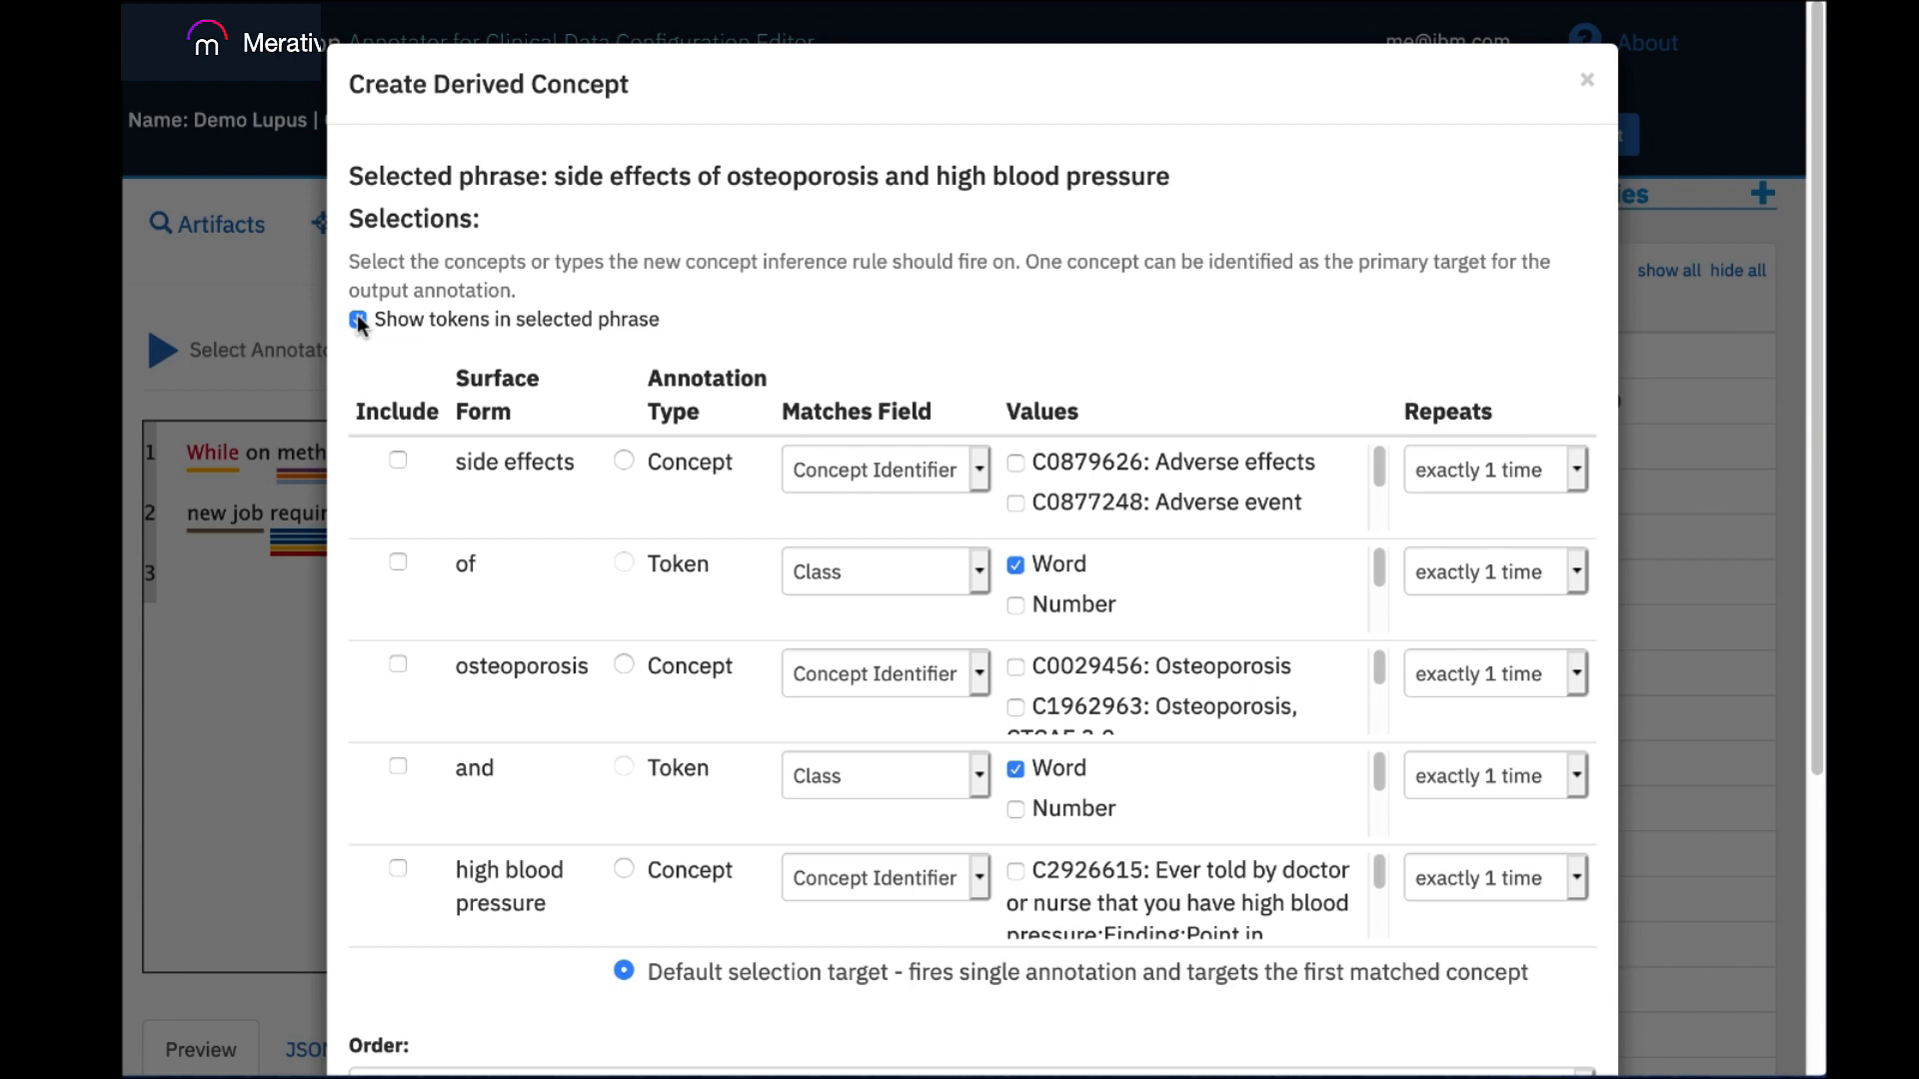
click(357, 318)
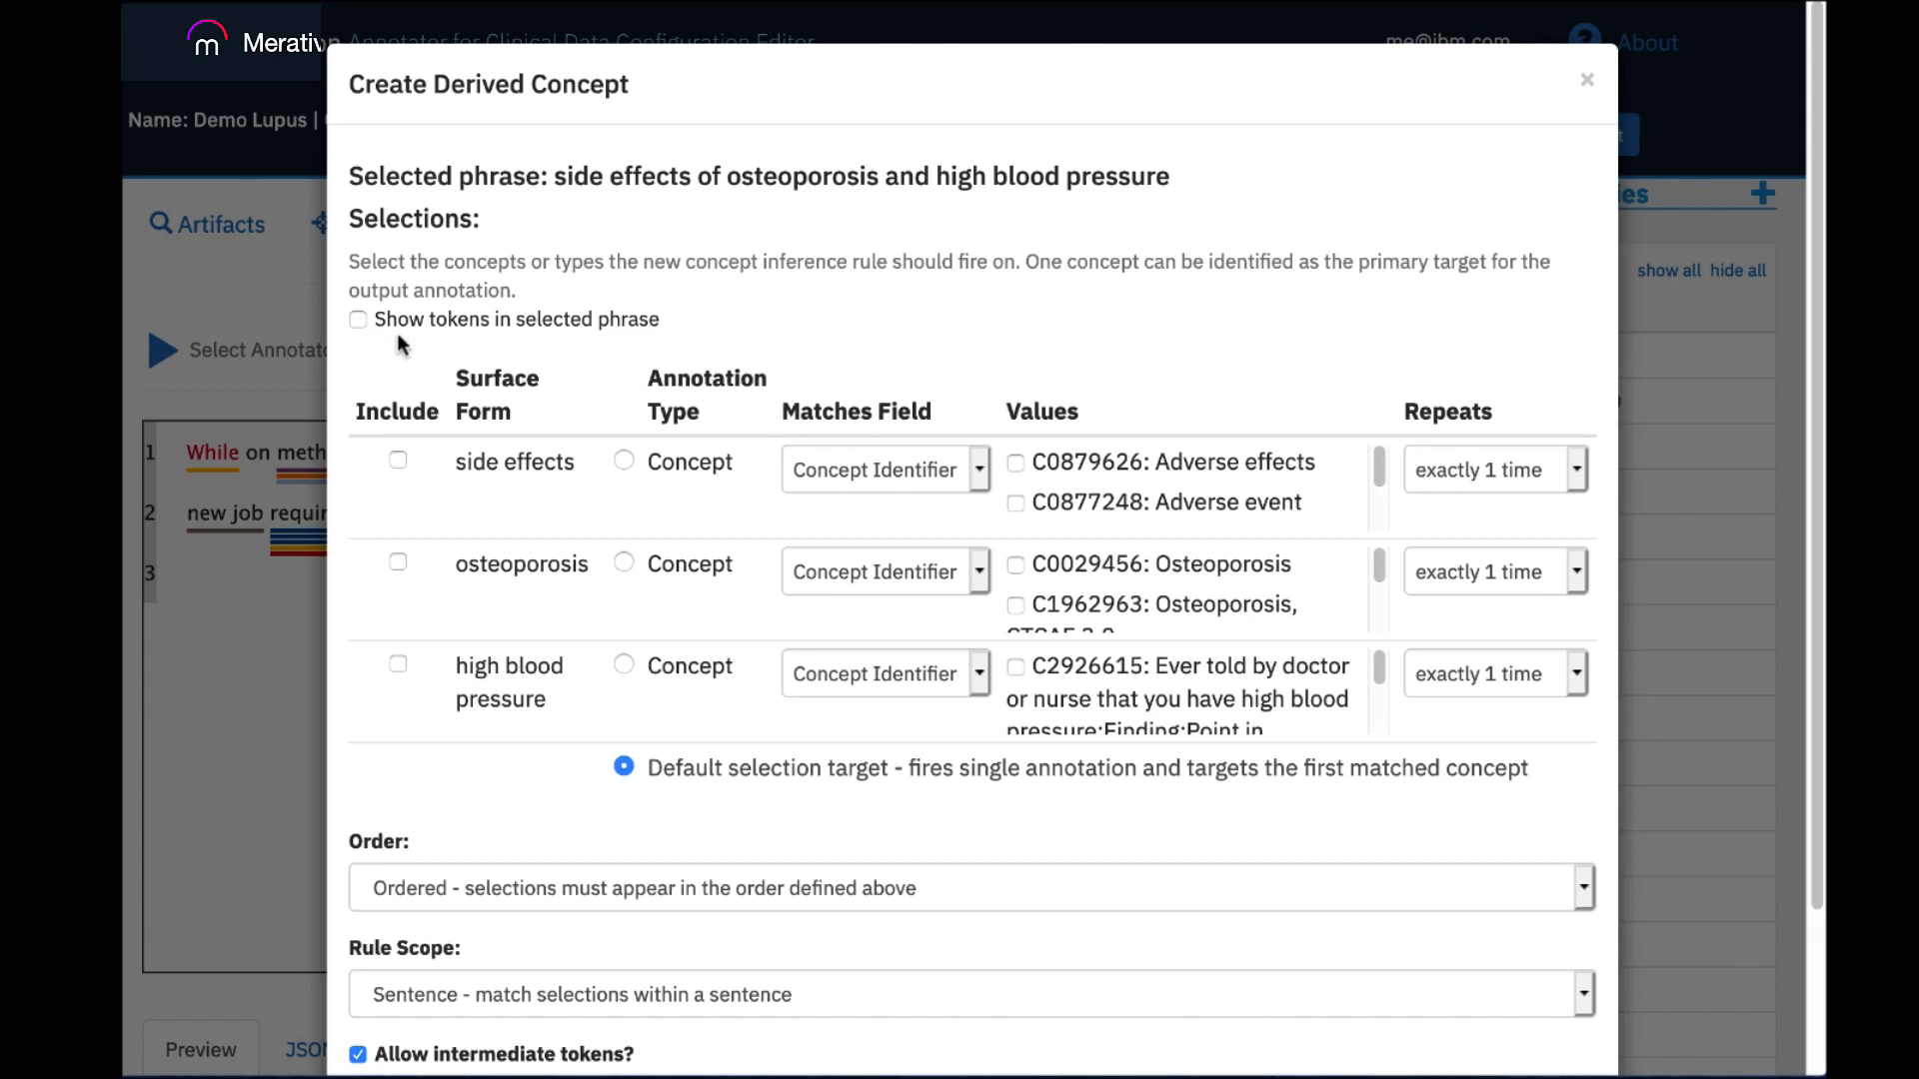
click(397, 460)
drag(1373, 464, 1377, 502)
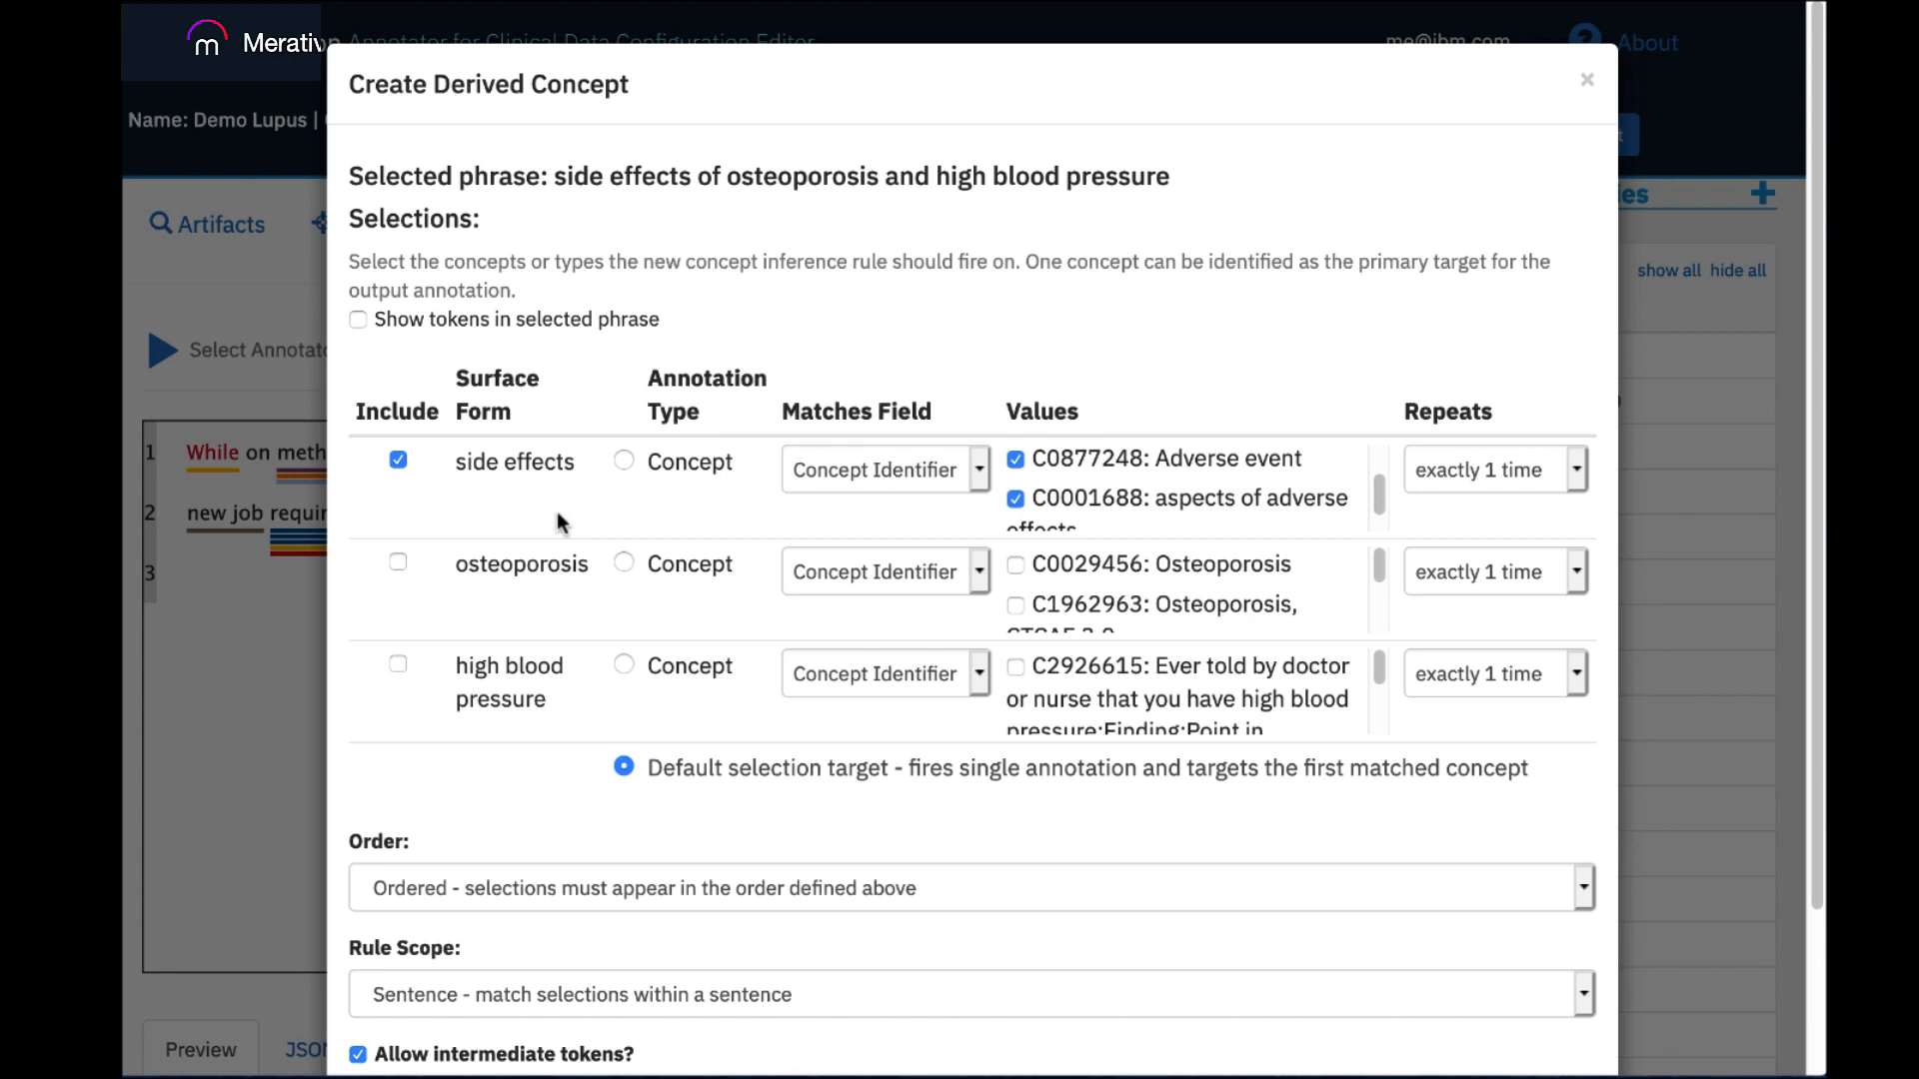
Include the osteoporosis concept in the rule and set its matches field to Type.
click(397, 563)
click(970, 570)
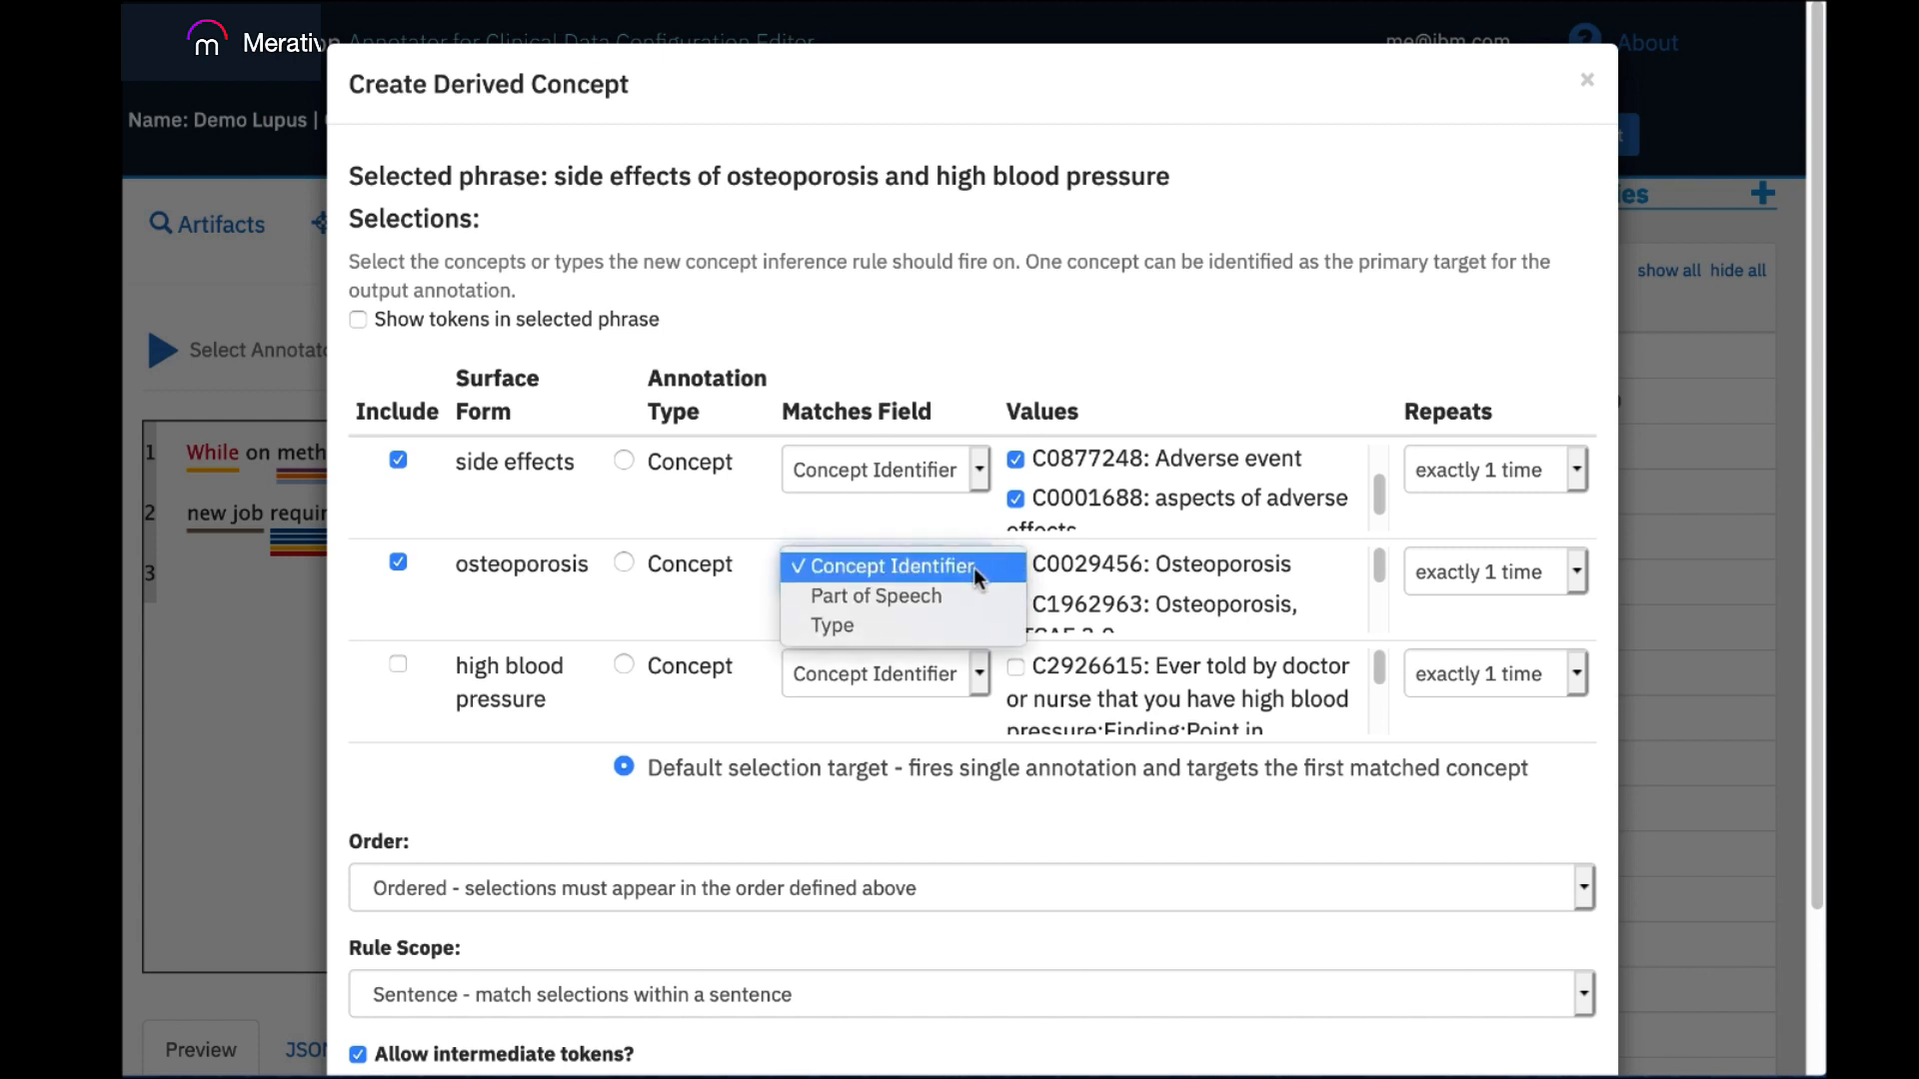
click(949, 621)
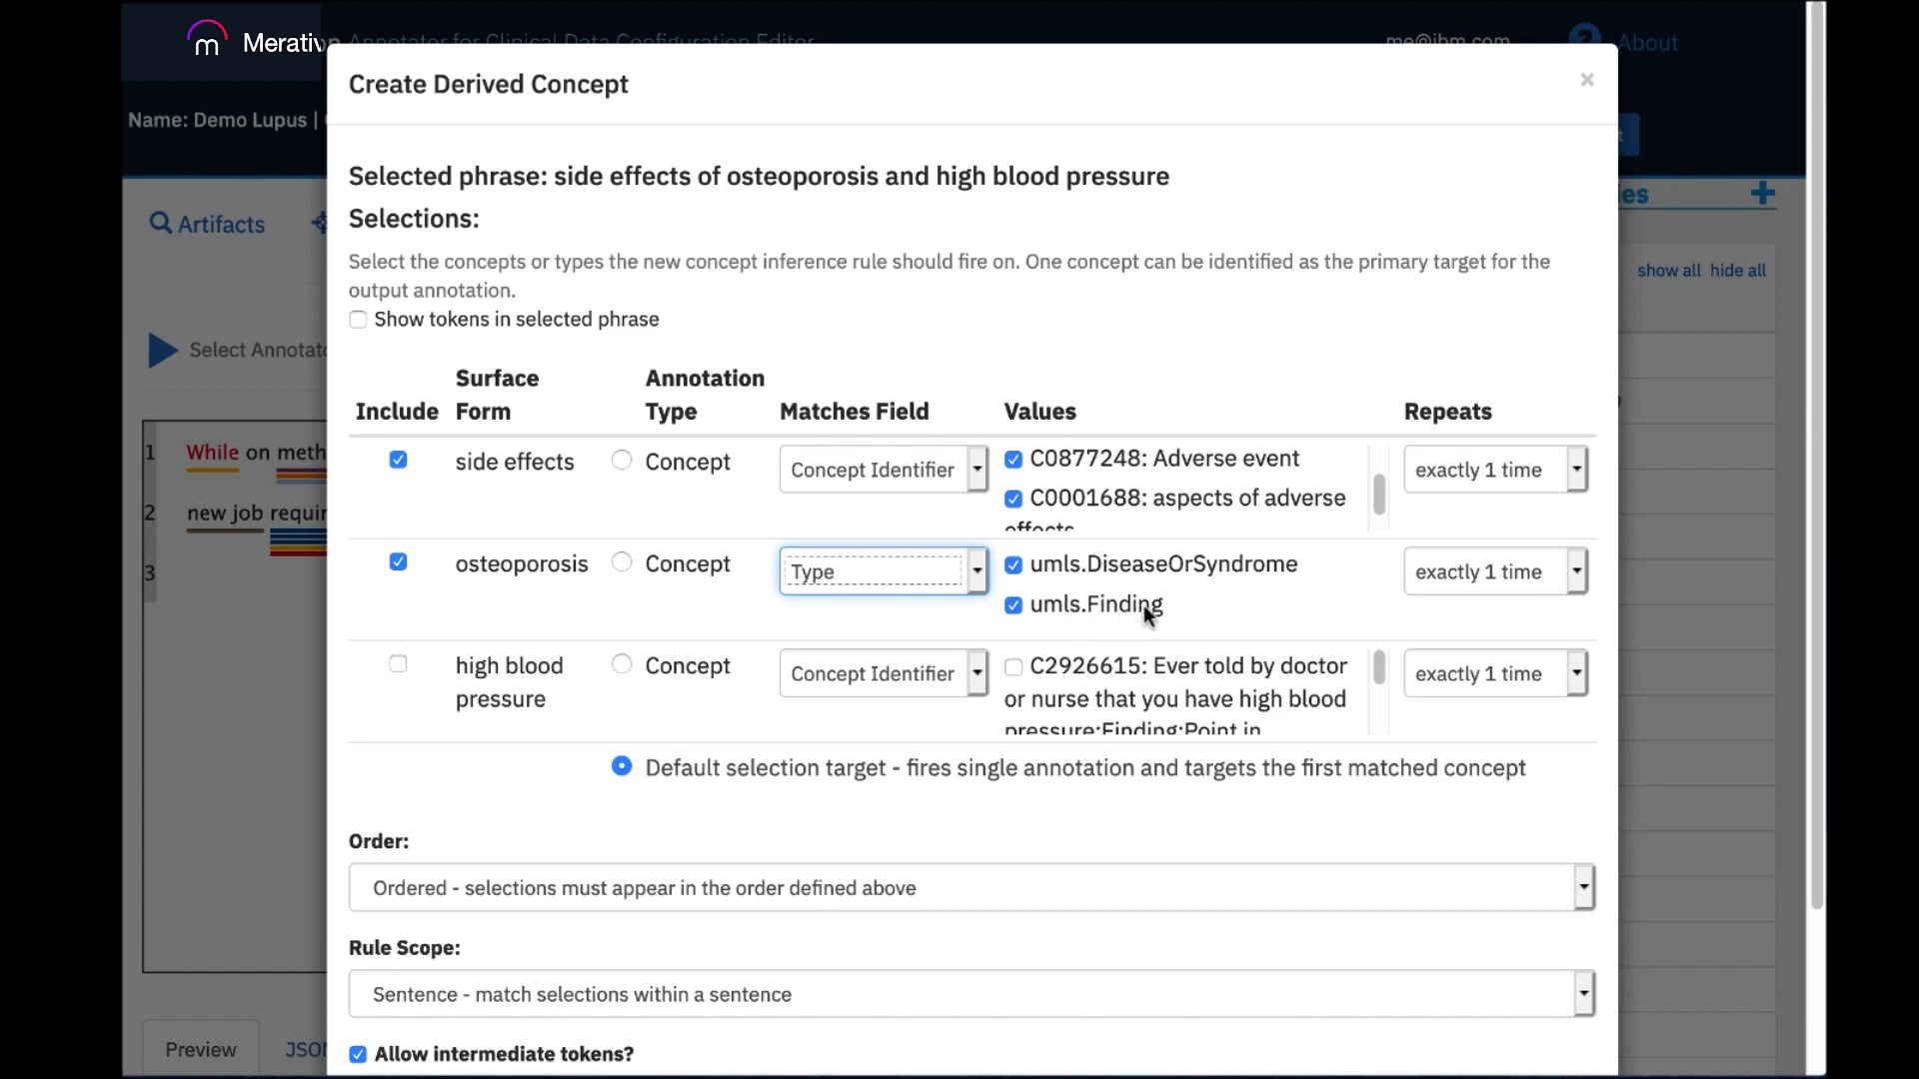
Exclude umls.Finding from the osteoporosis type values, keeping only umls.DiseaseOrSyndrome with Type as its matches field.
click(1014, 607)
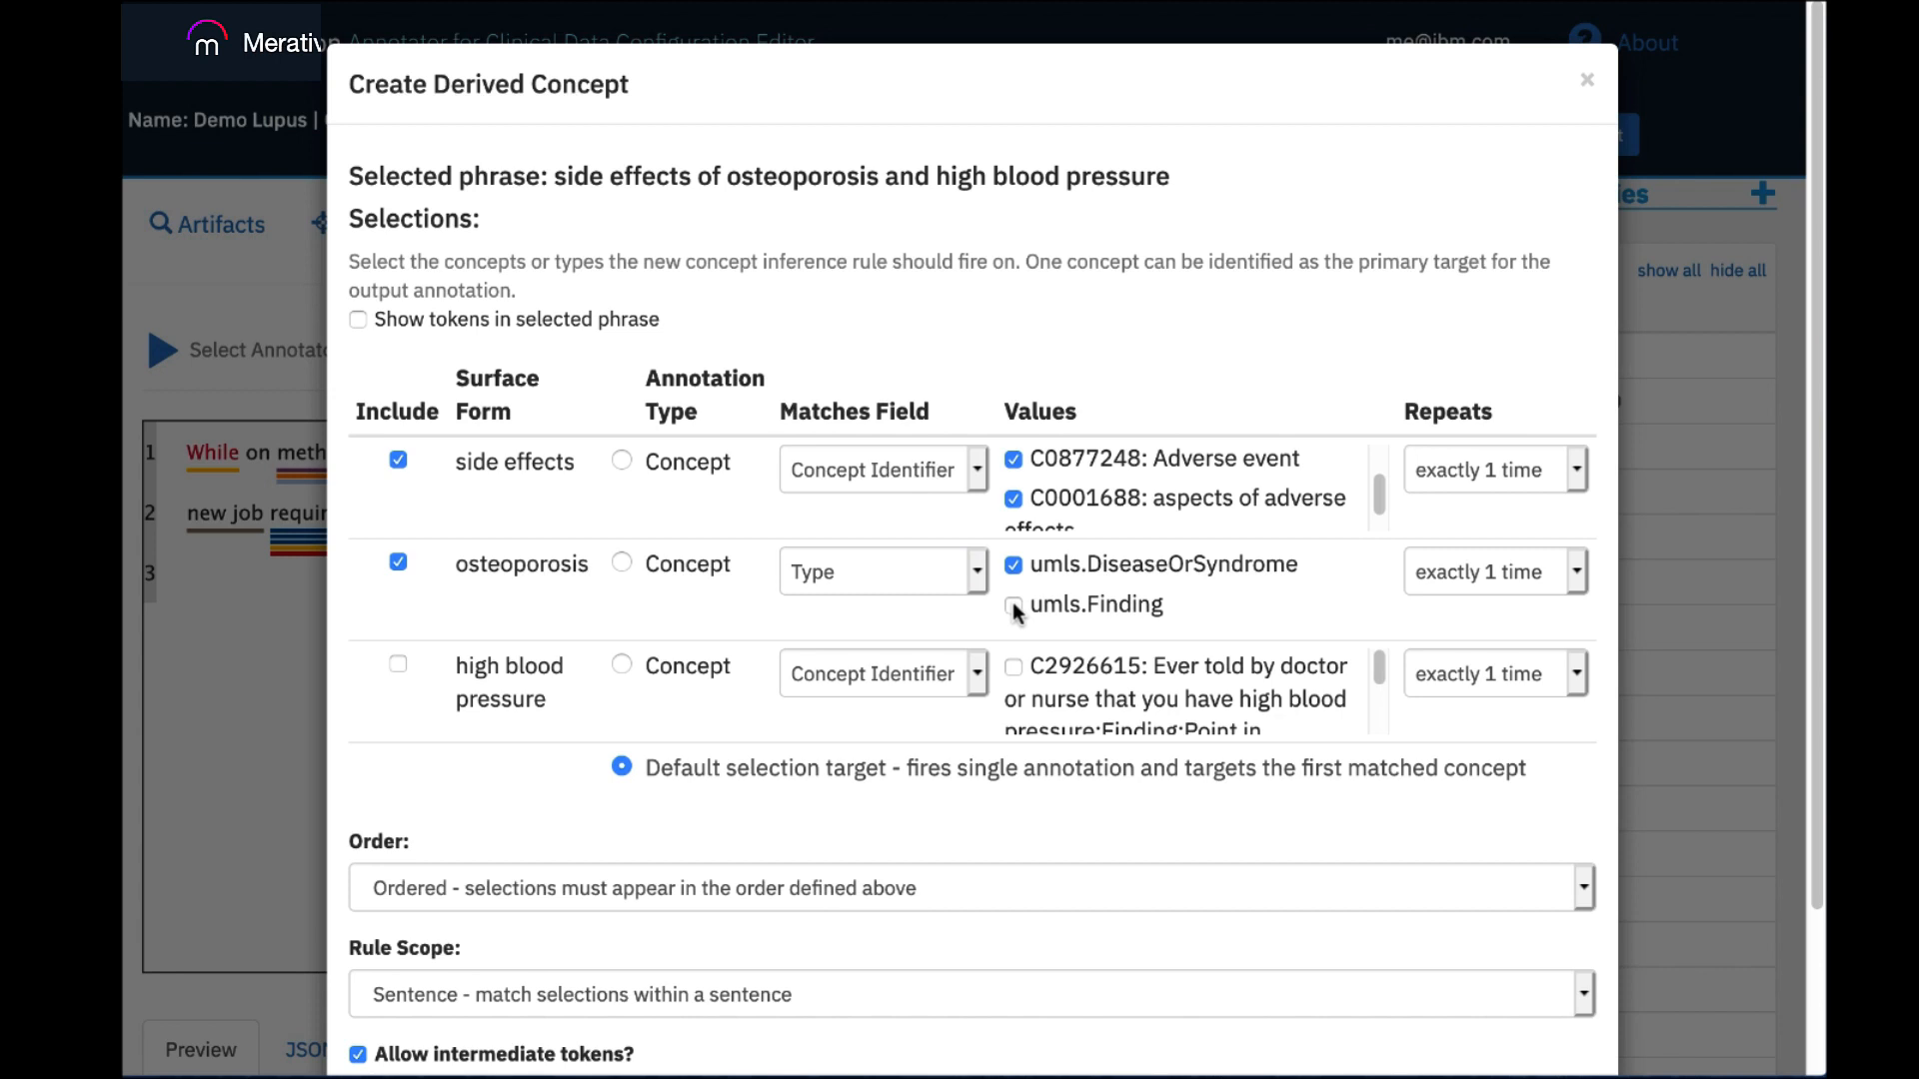
click(976, 575)
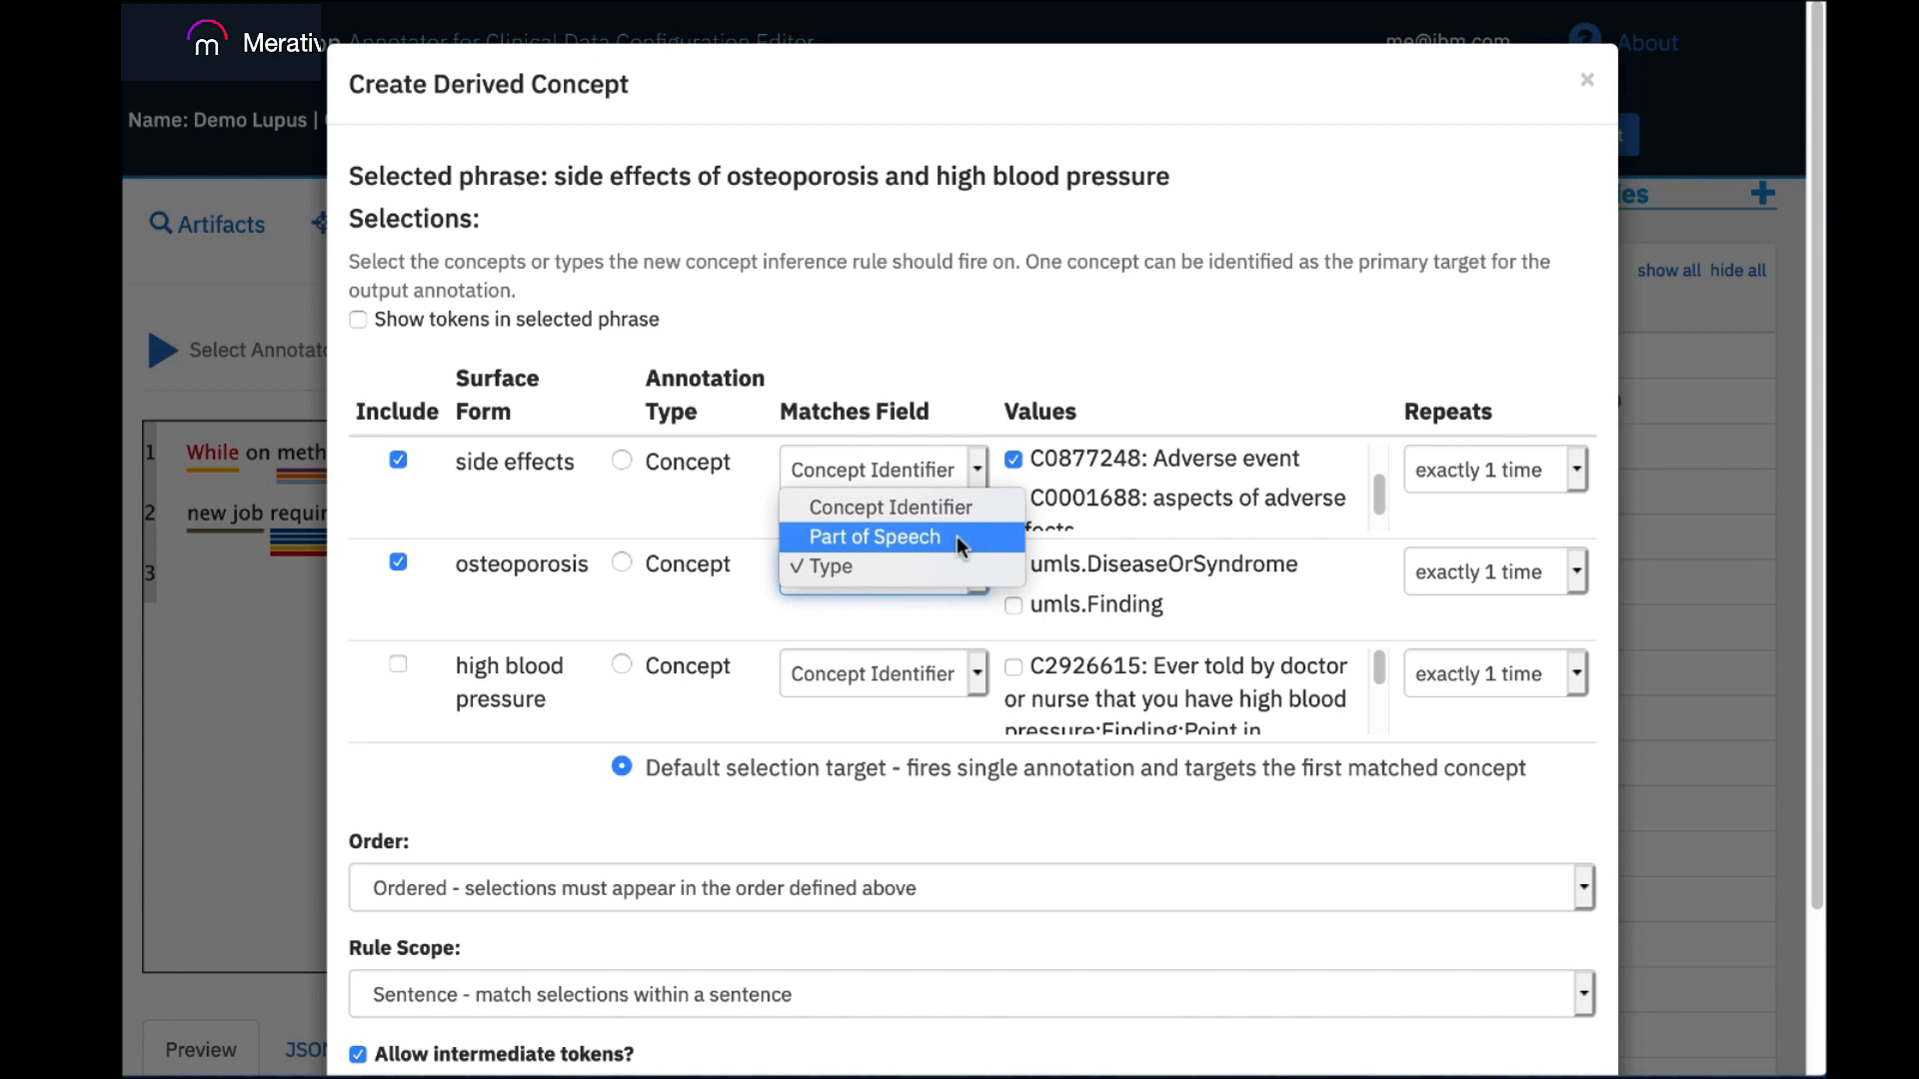
click(954, 603)
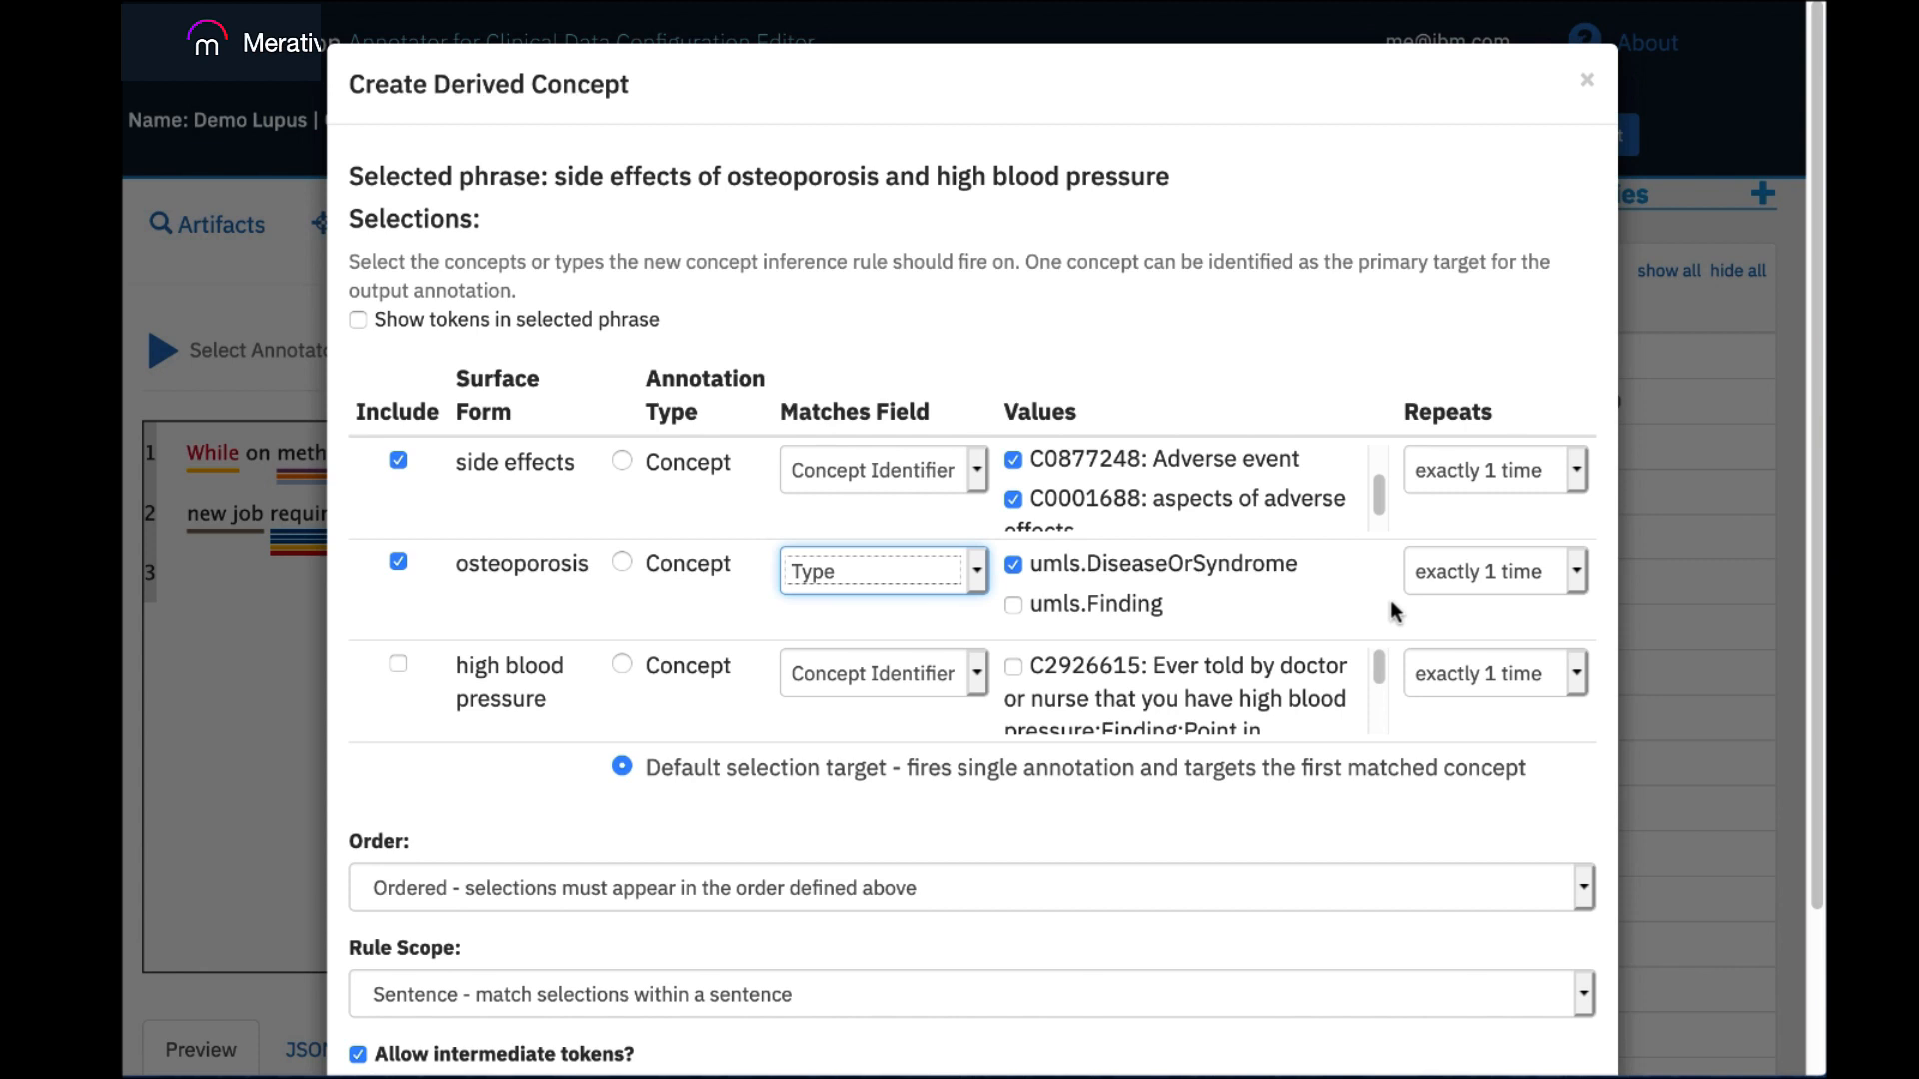
Set the osteoporosis selection to repeat 1 or more times and make it the rule's target concept.
click(1577, 579)
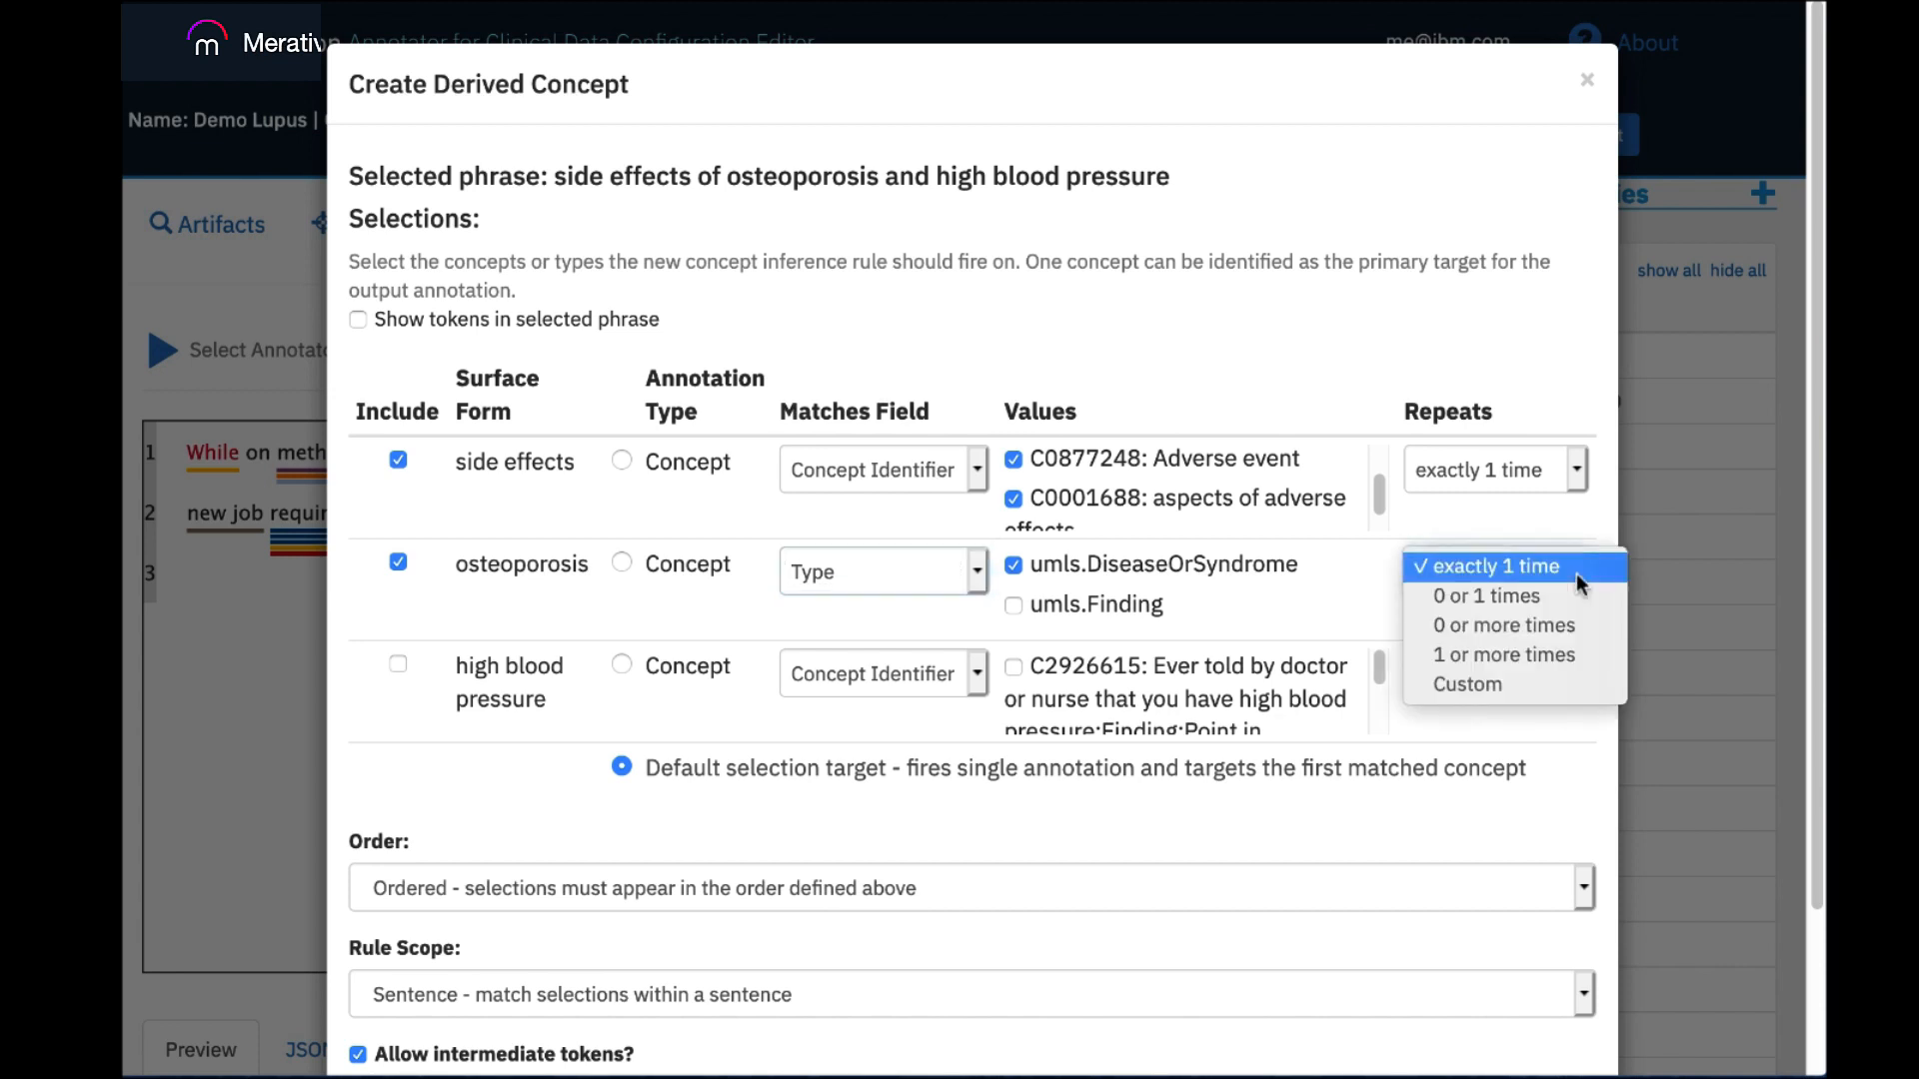
click(1575, 656)
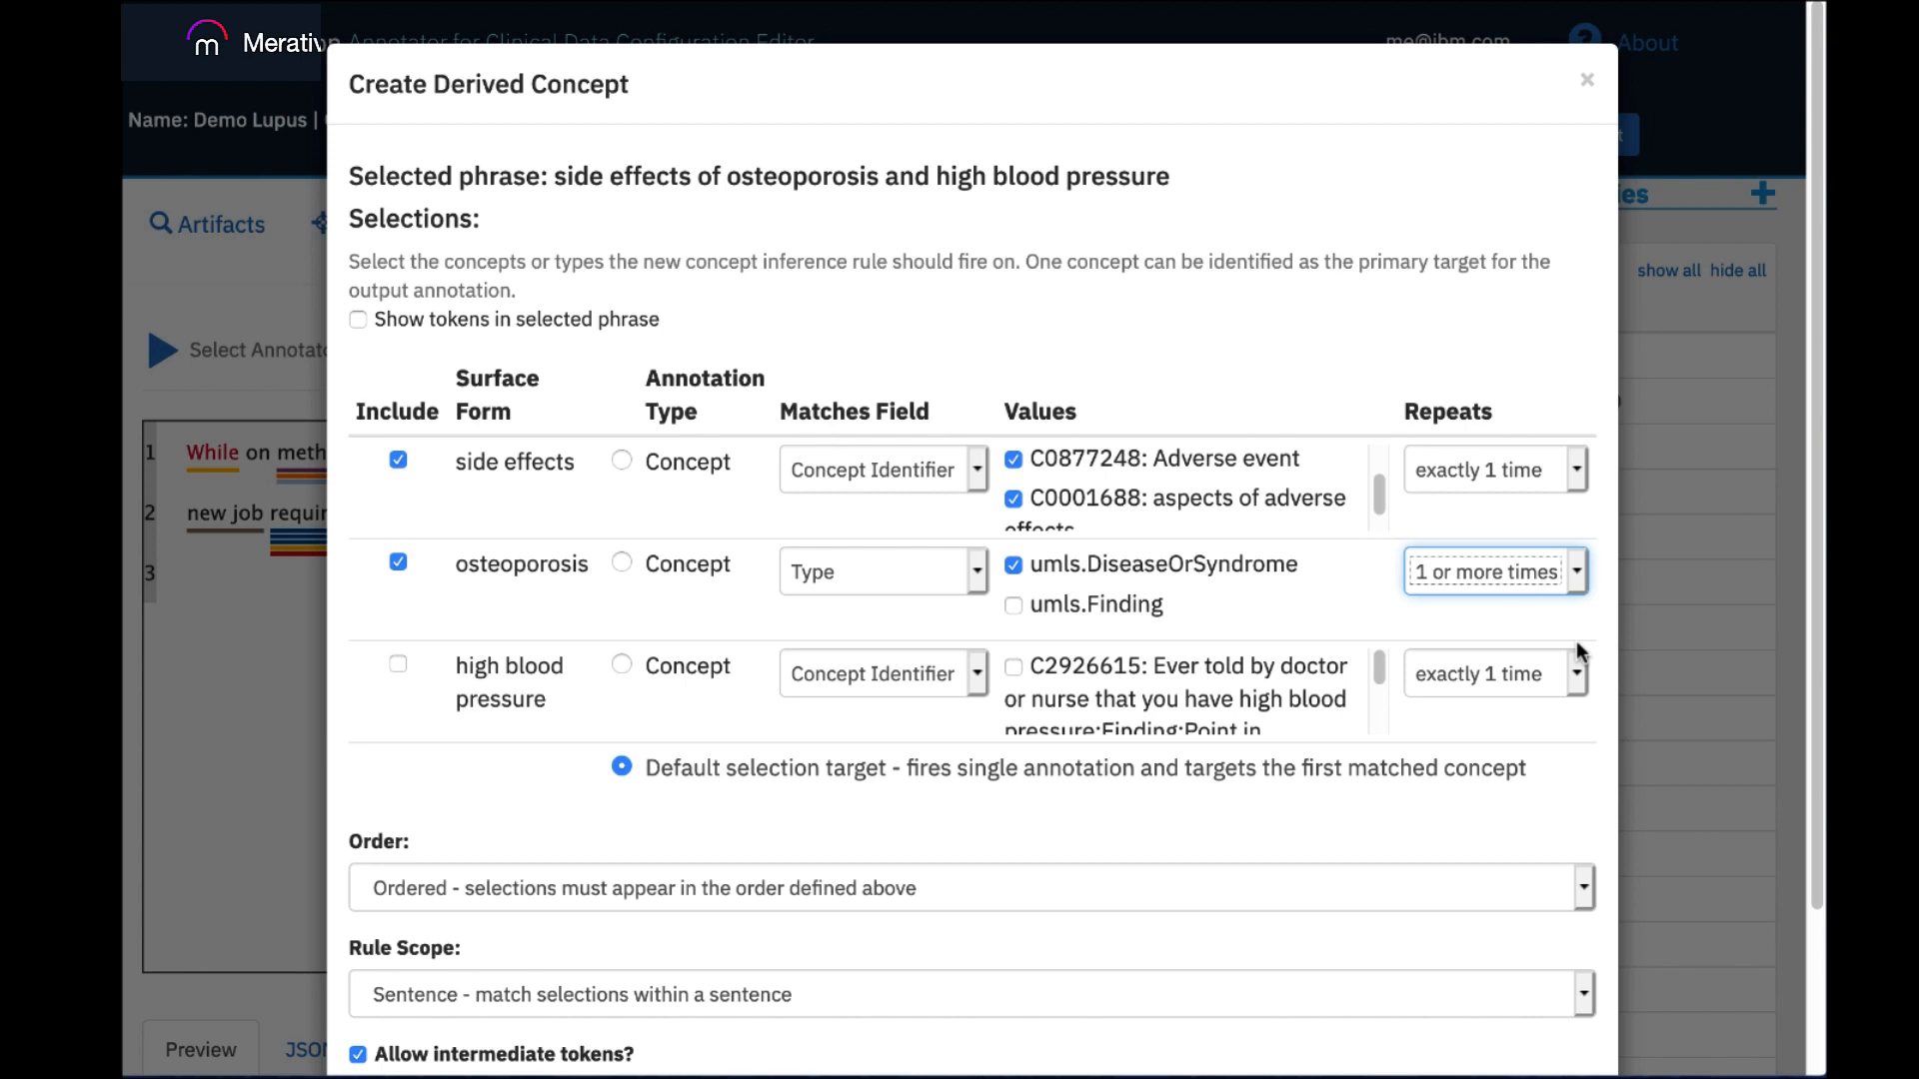
click(622, 565)
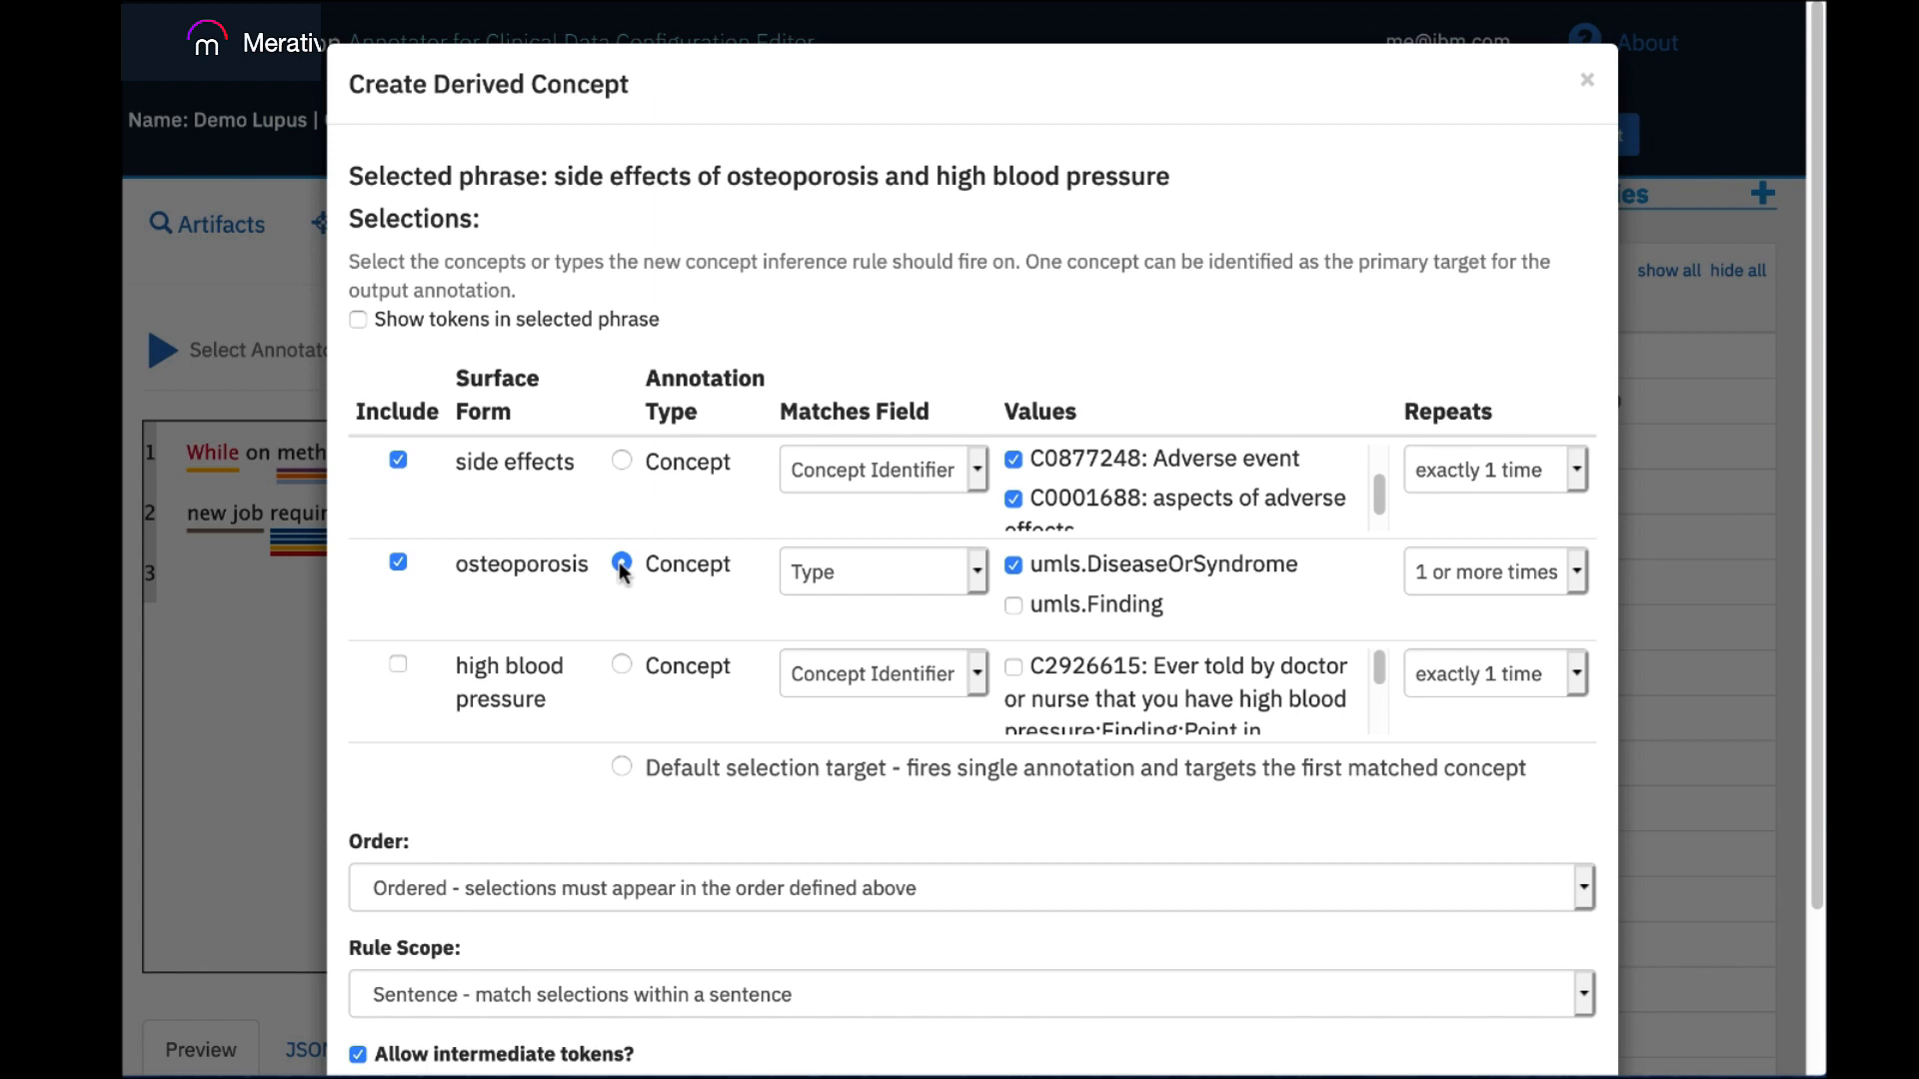
Set the rule's order to Unordered so selections may appear in any order, and proceed to the output definition.
drag(1813, 602, 1821, 757)
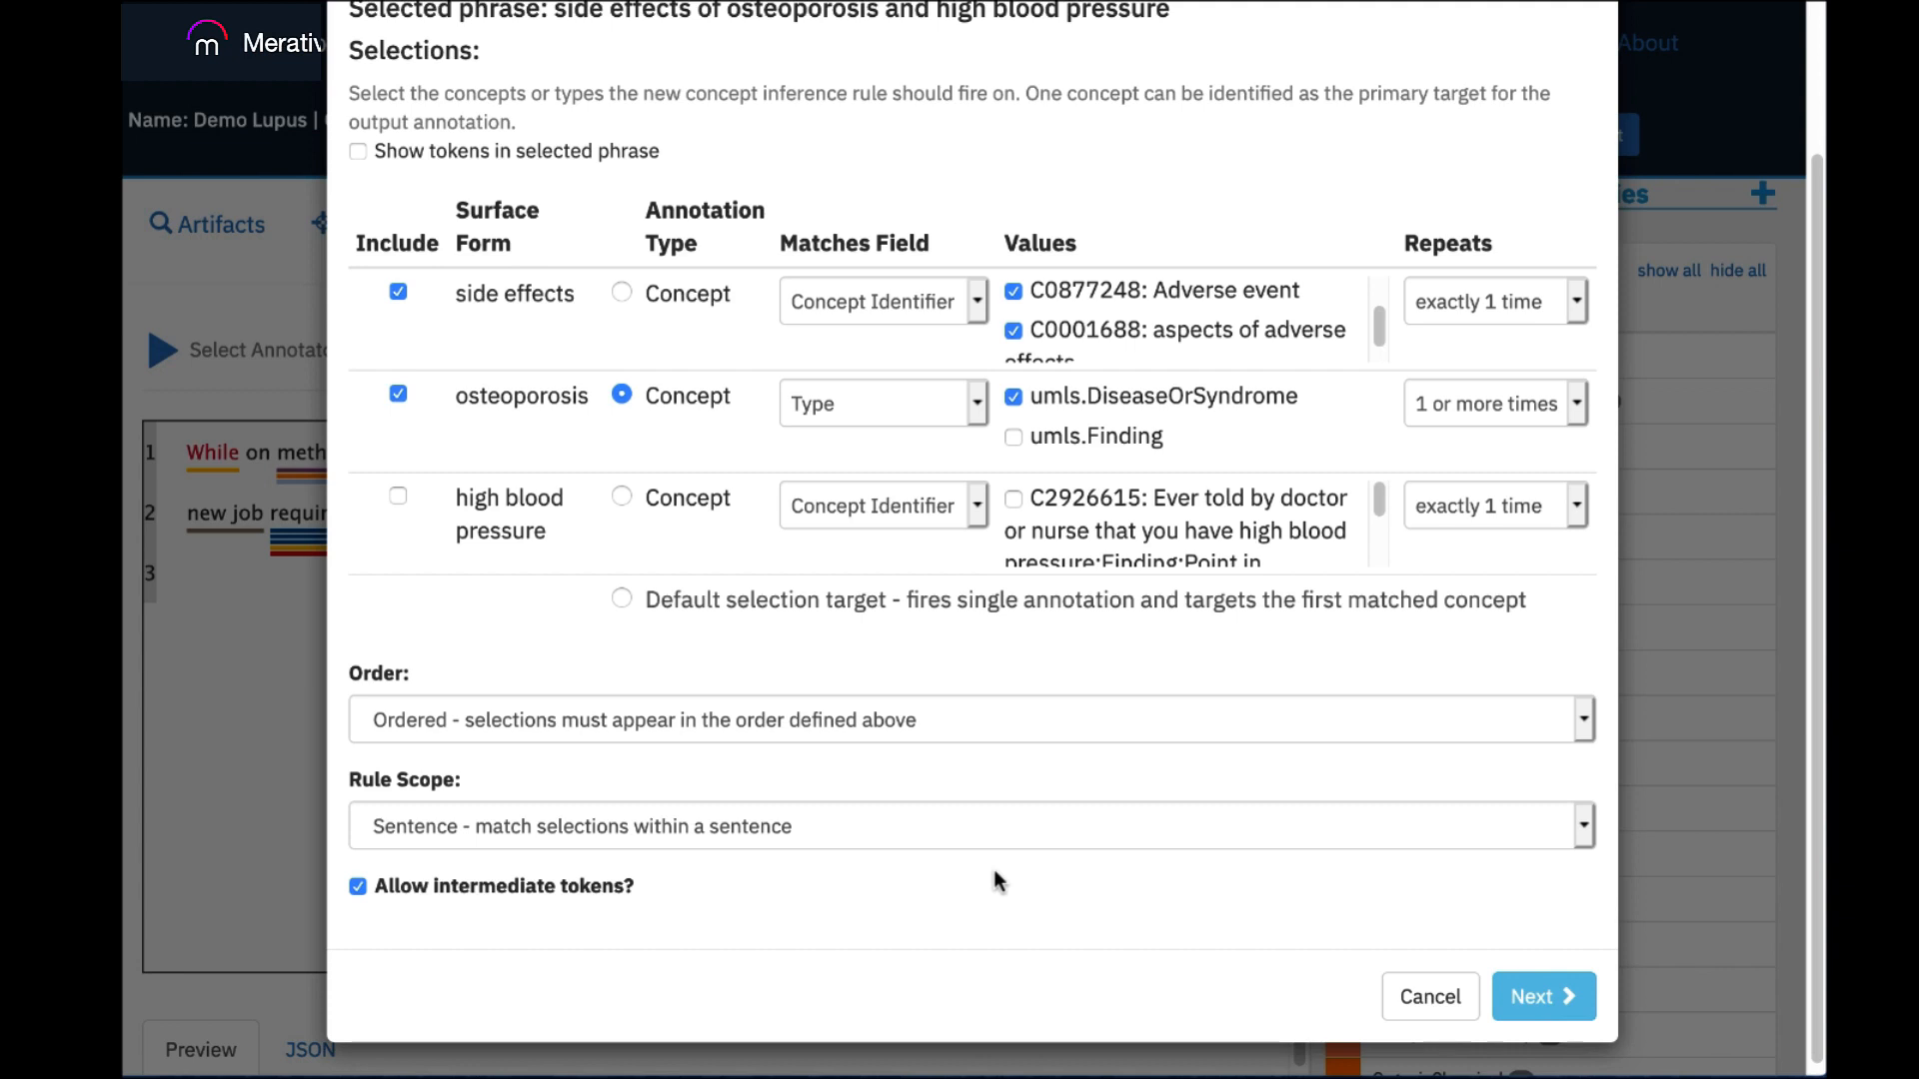
click(1585, 720)
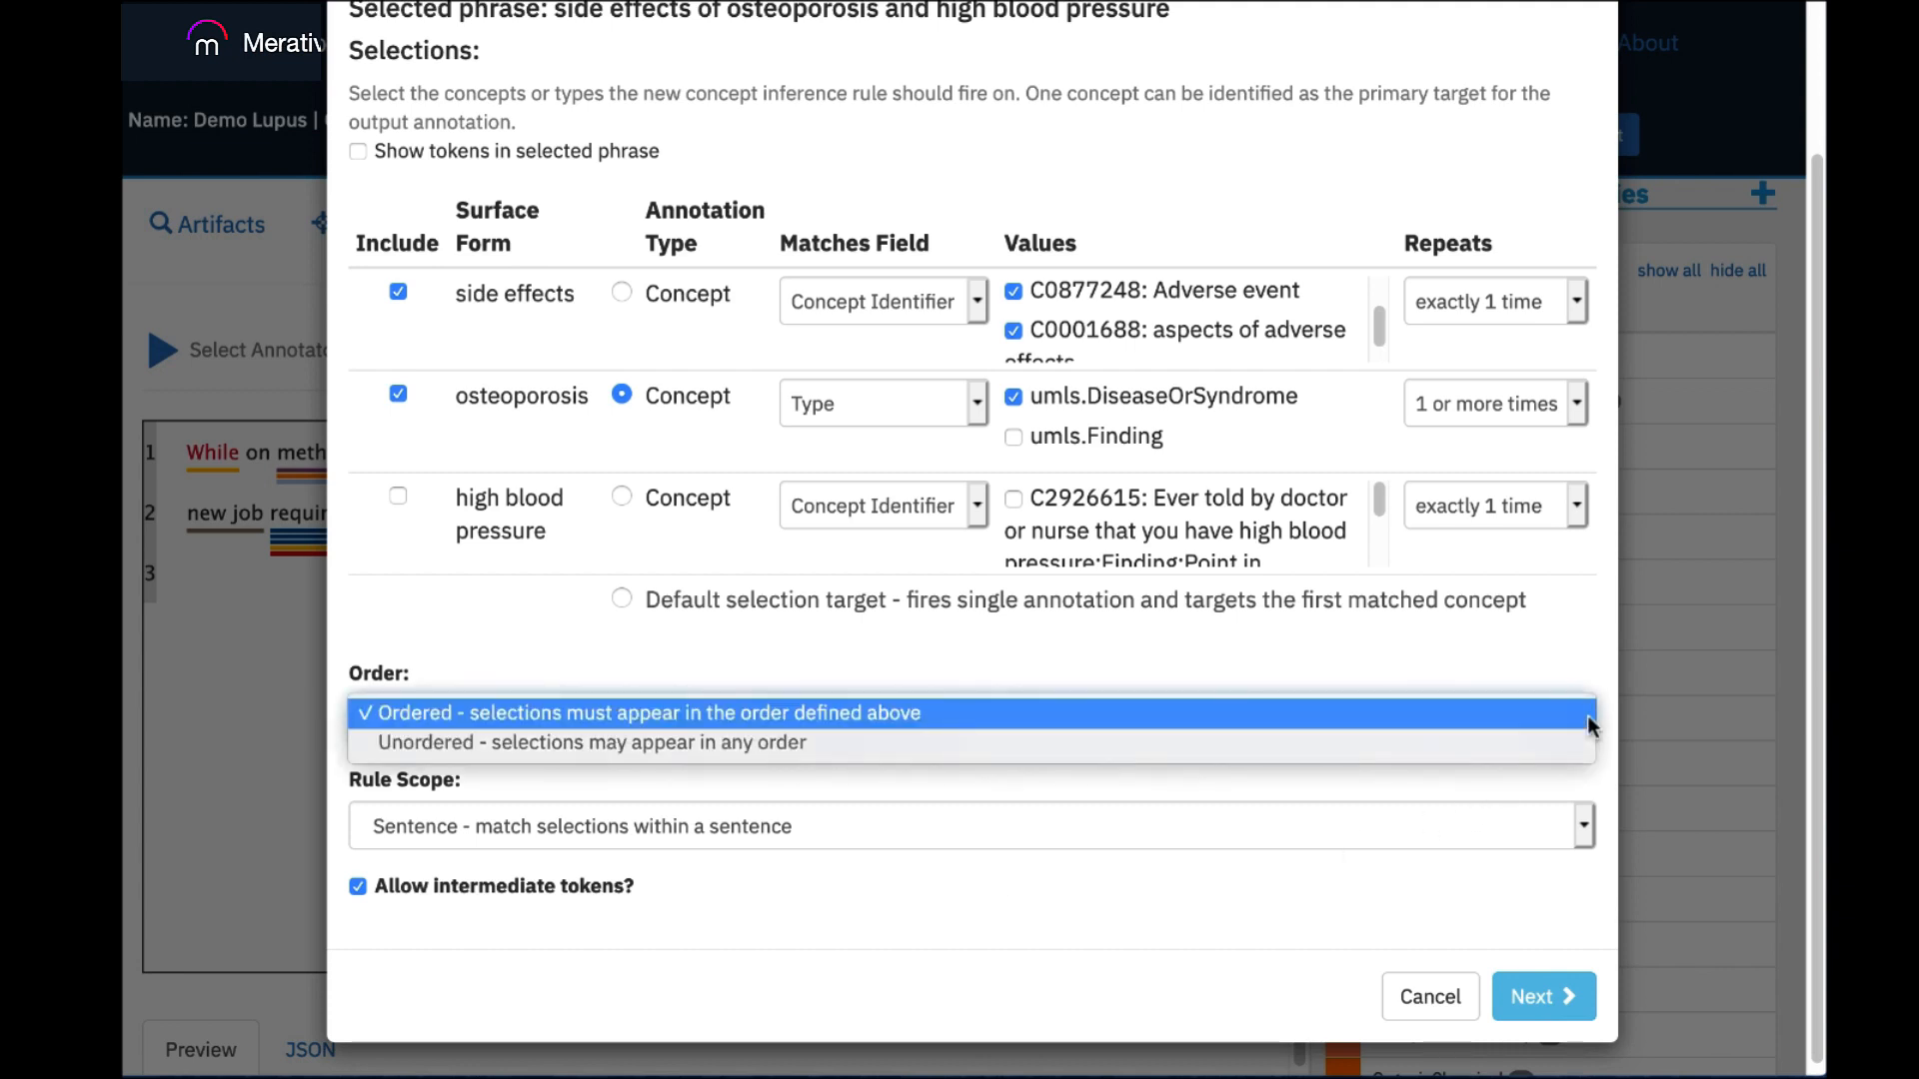
click(1565, 745)
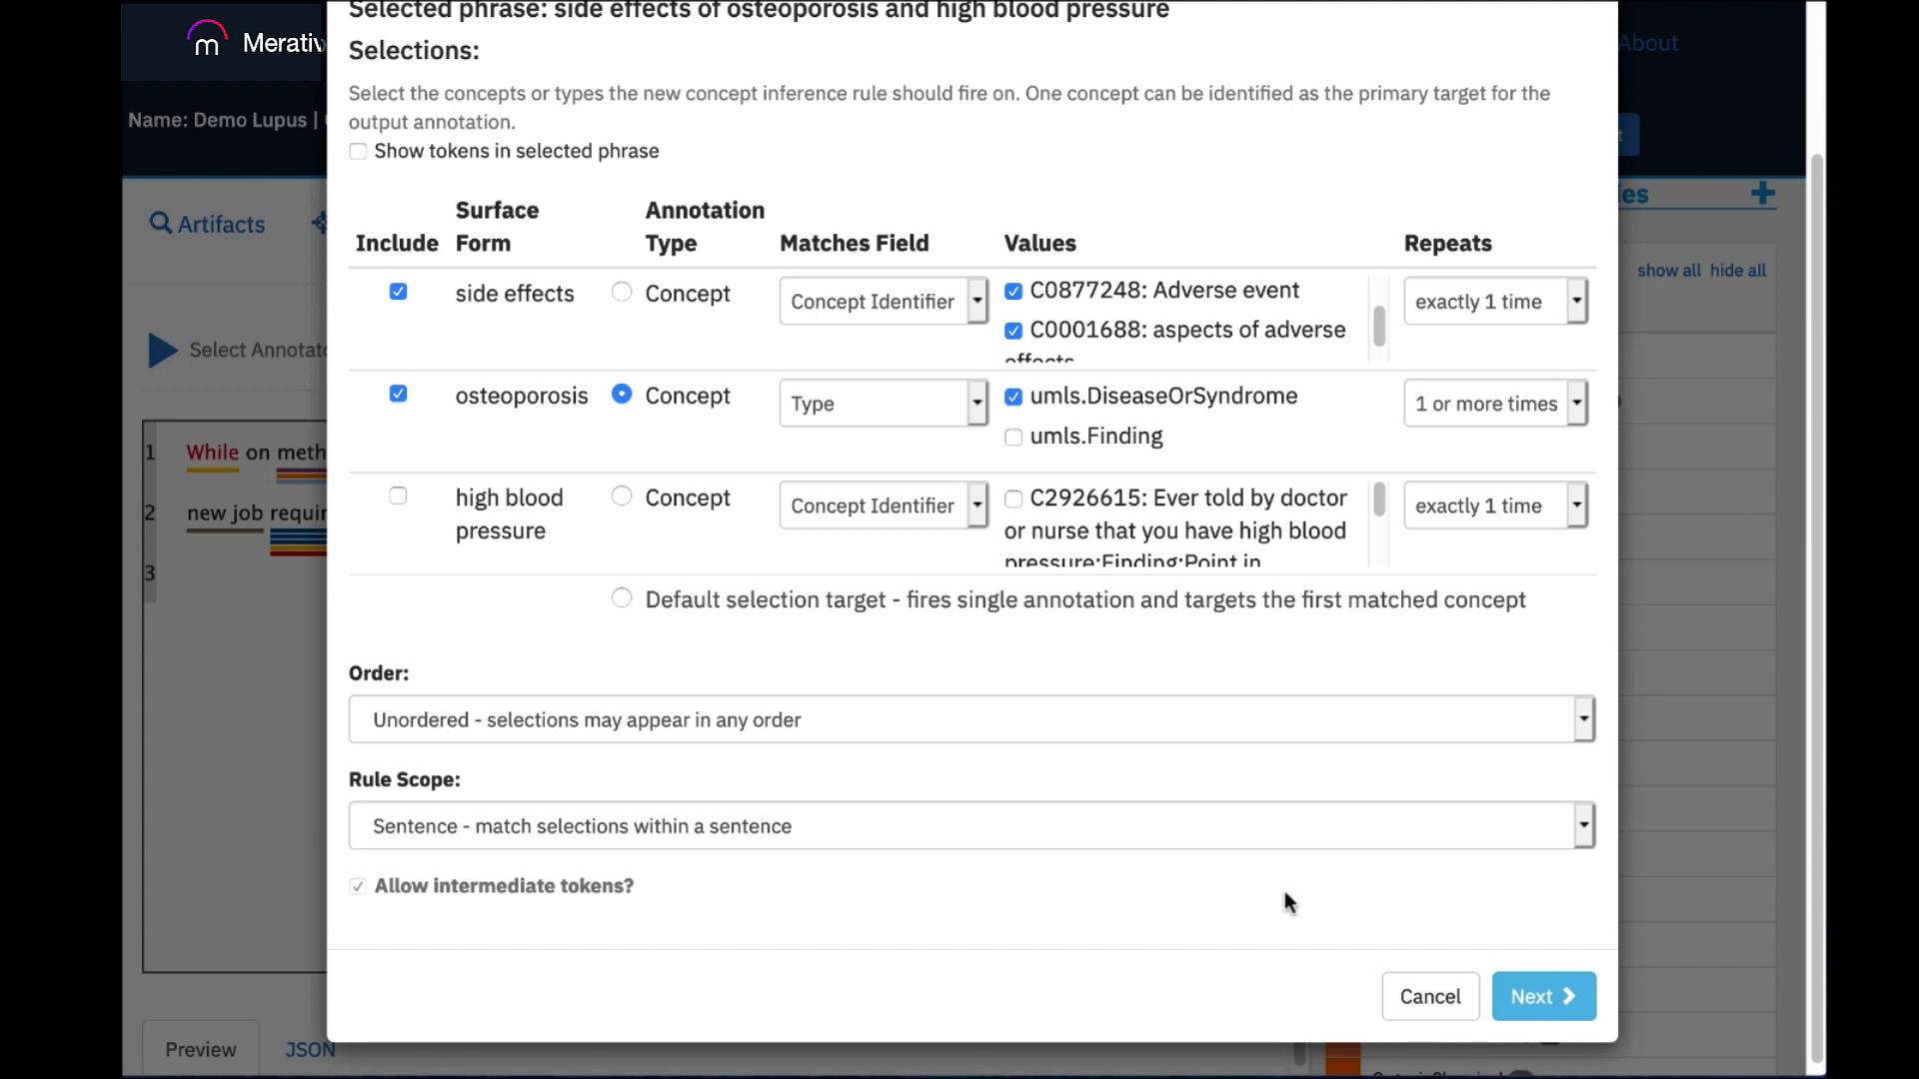
click(1544, 996)
Set the output concept's preferred name to Detect from target and its type to AdverseEvent.
drag(1817, 837, 1780, 681)
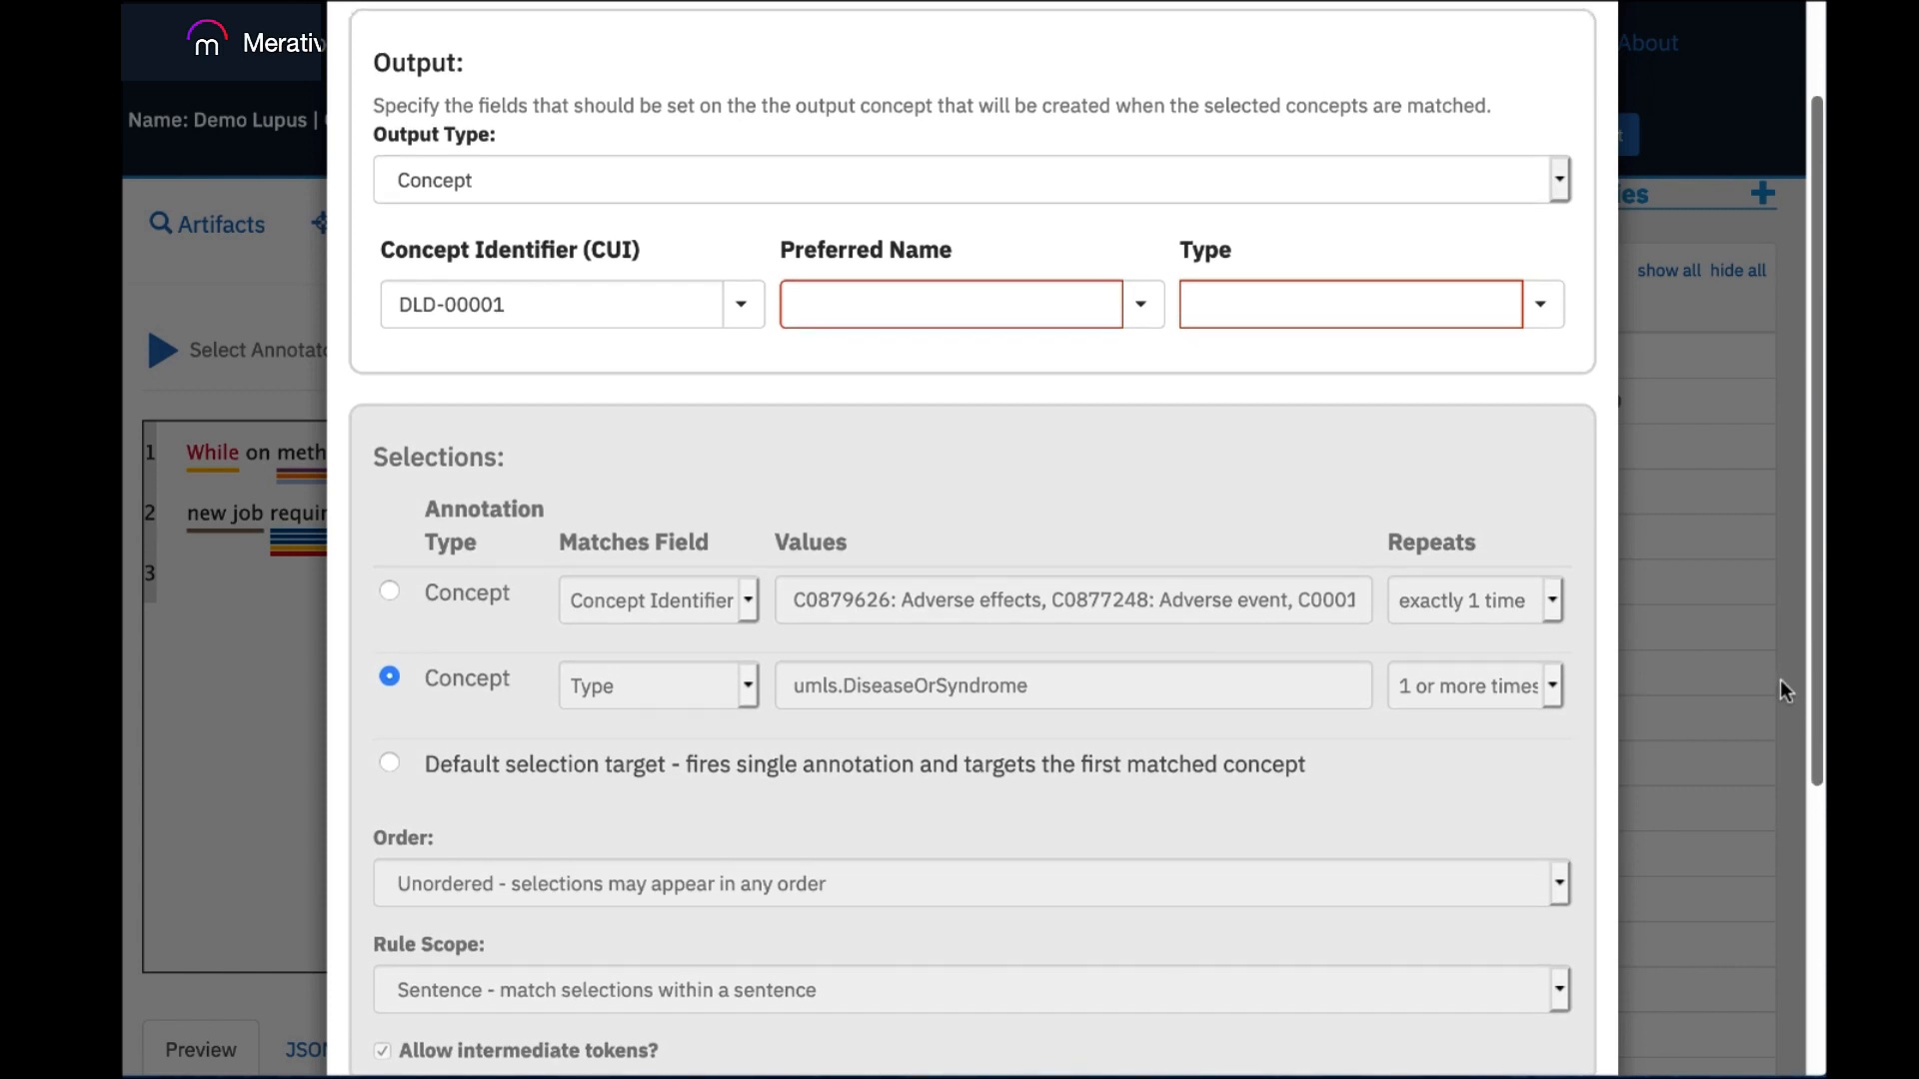
drag(1780, 681, 1777, 665)
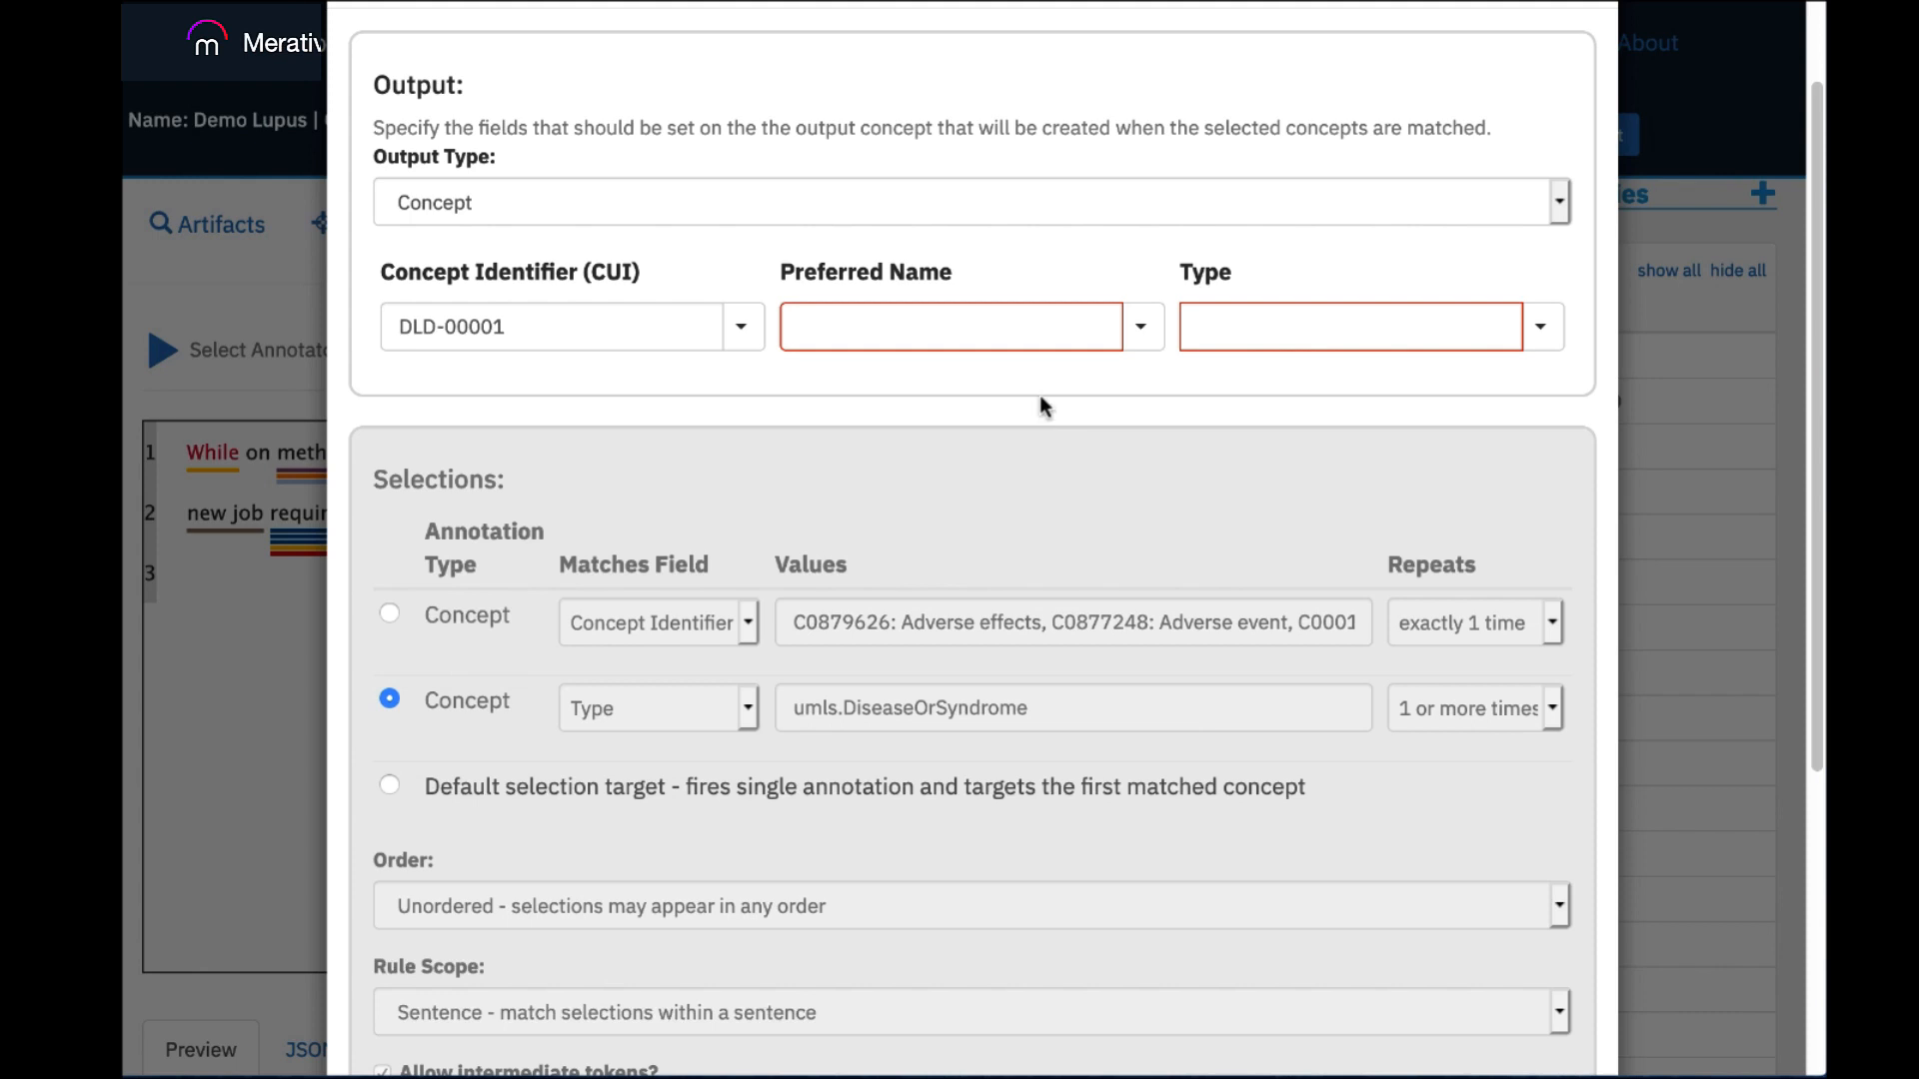
click(1141, 330)
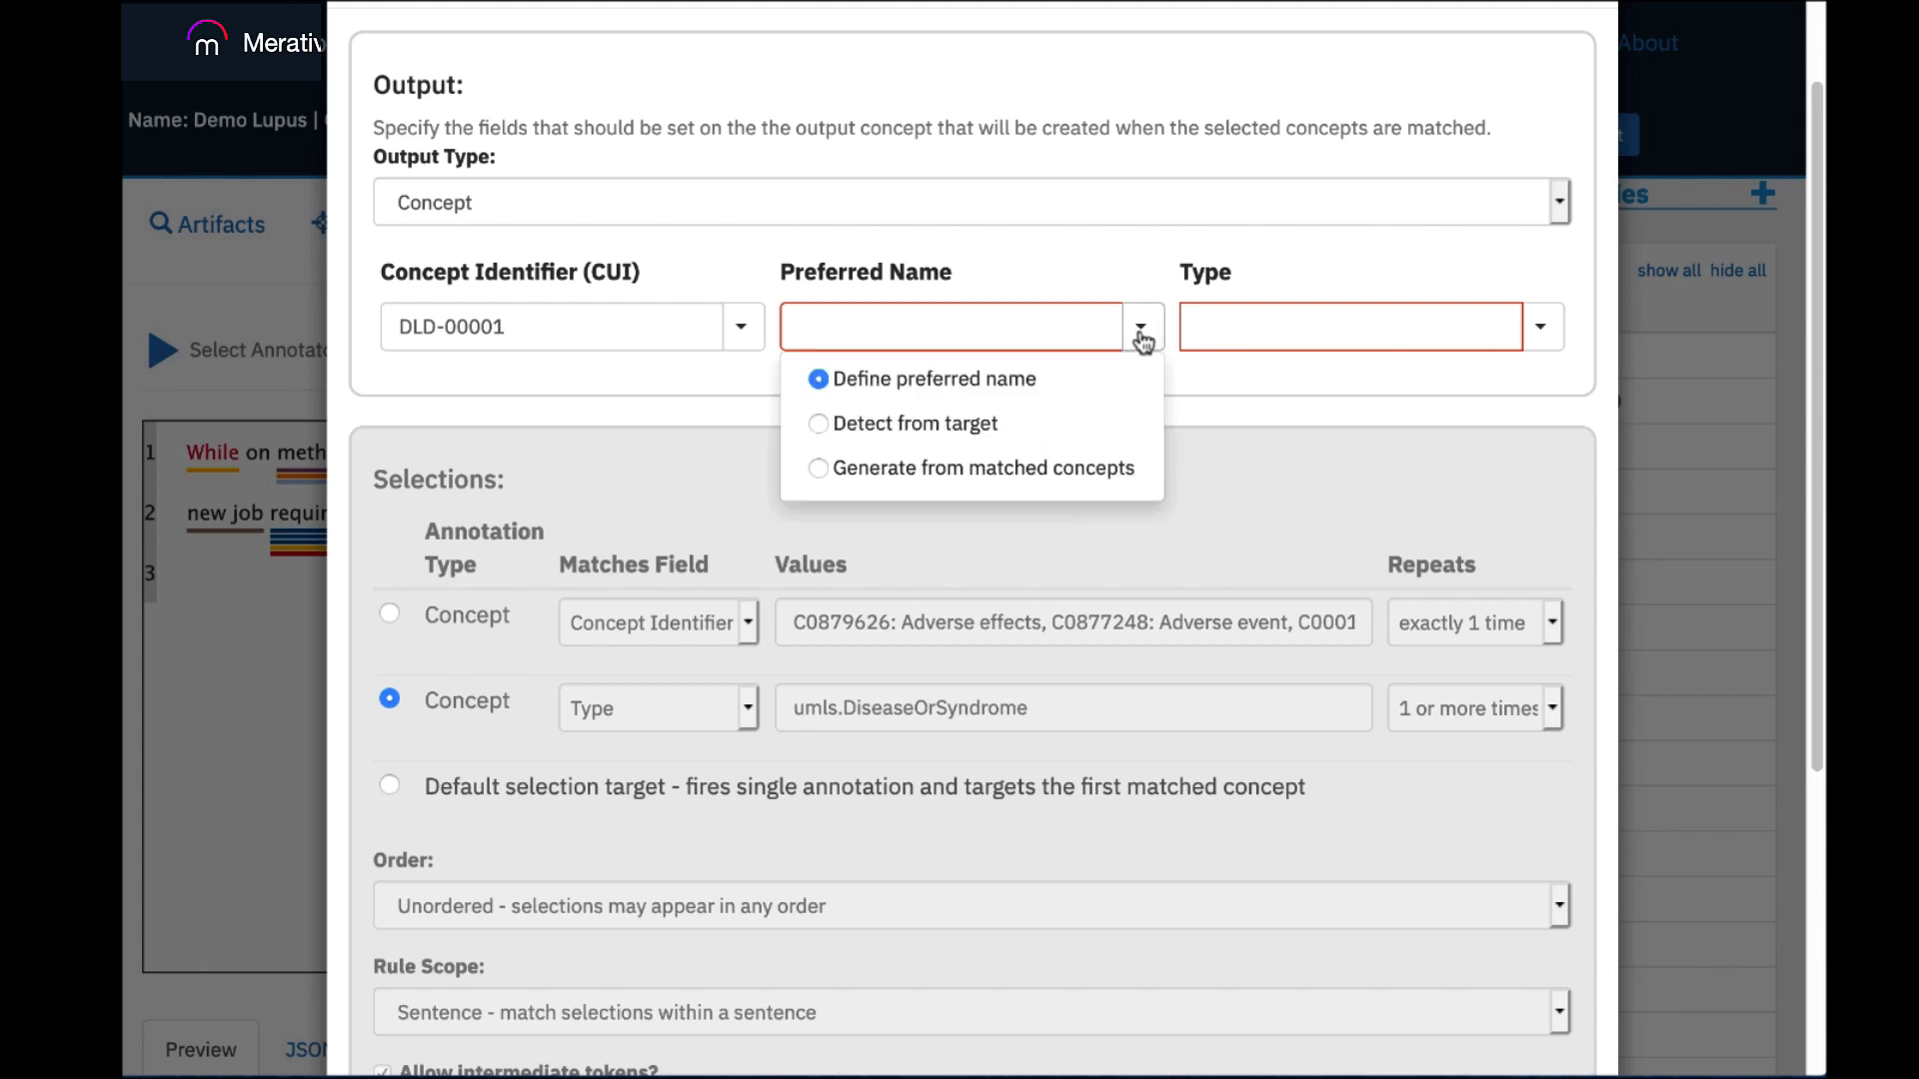
click(818, 423)
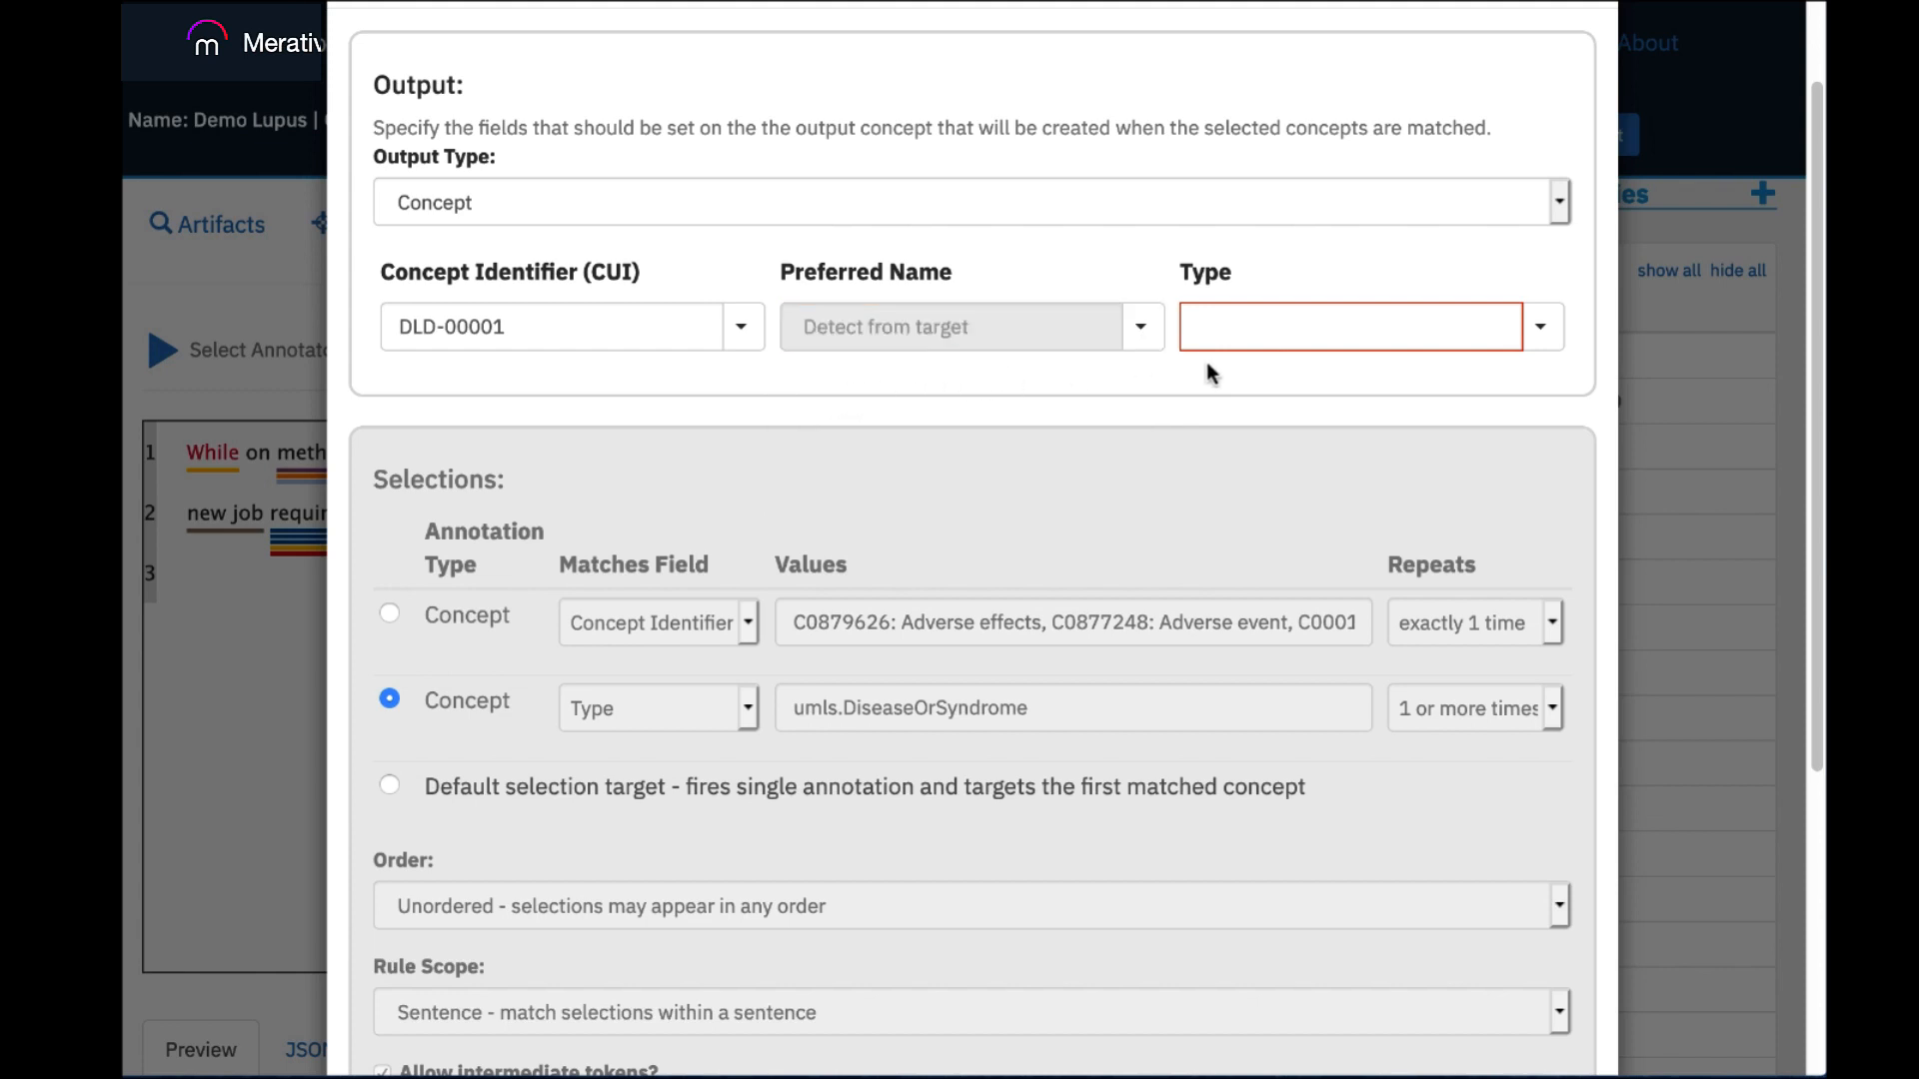
click(1261, 321)
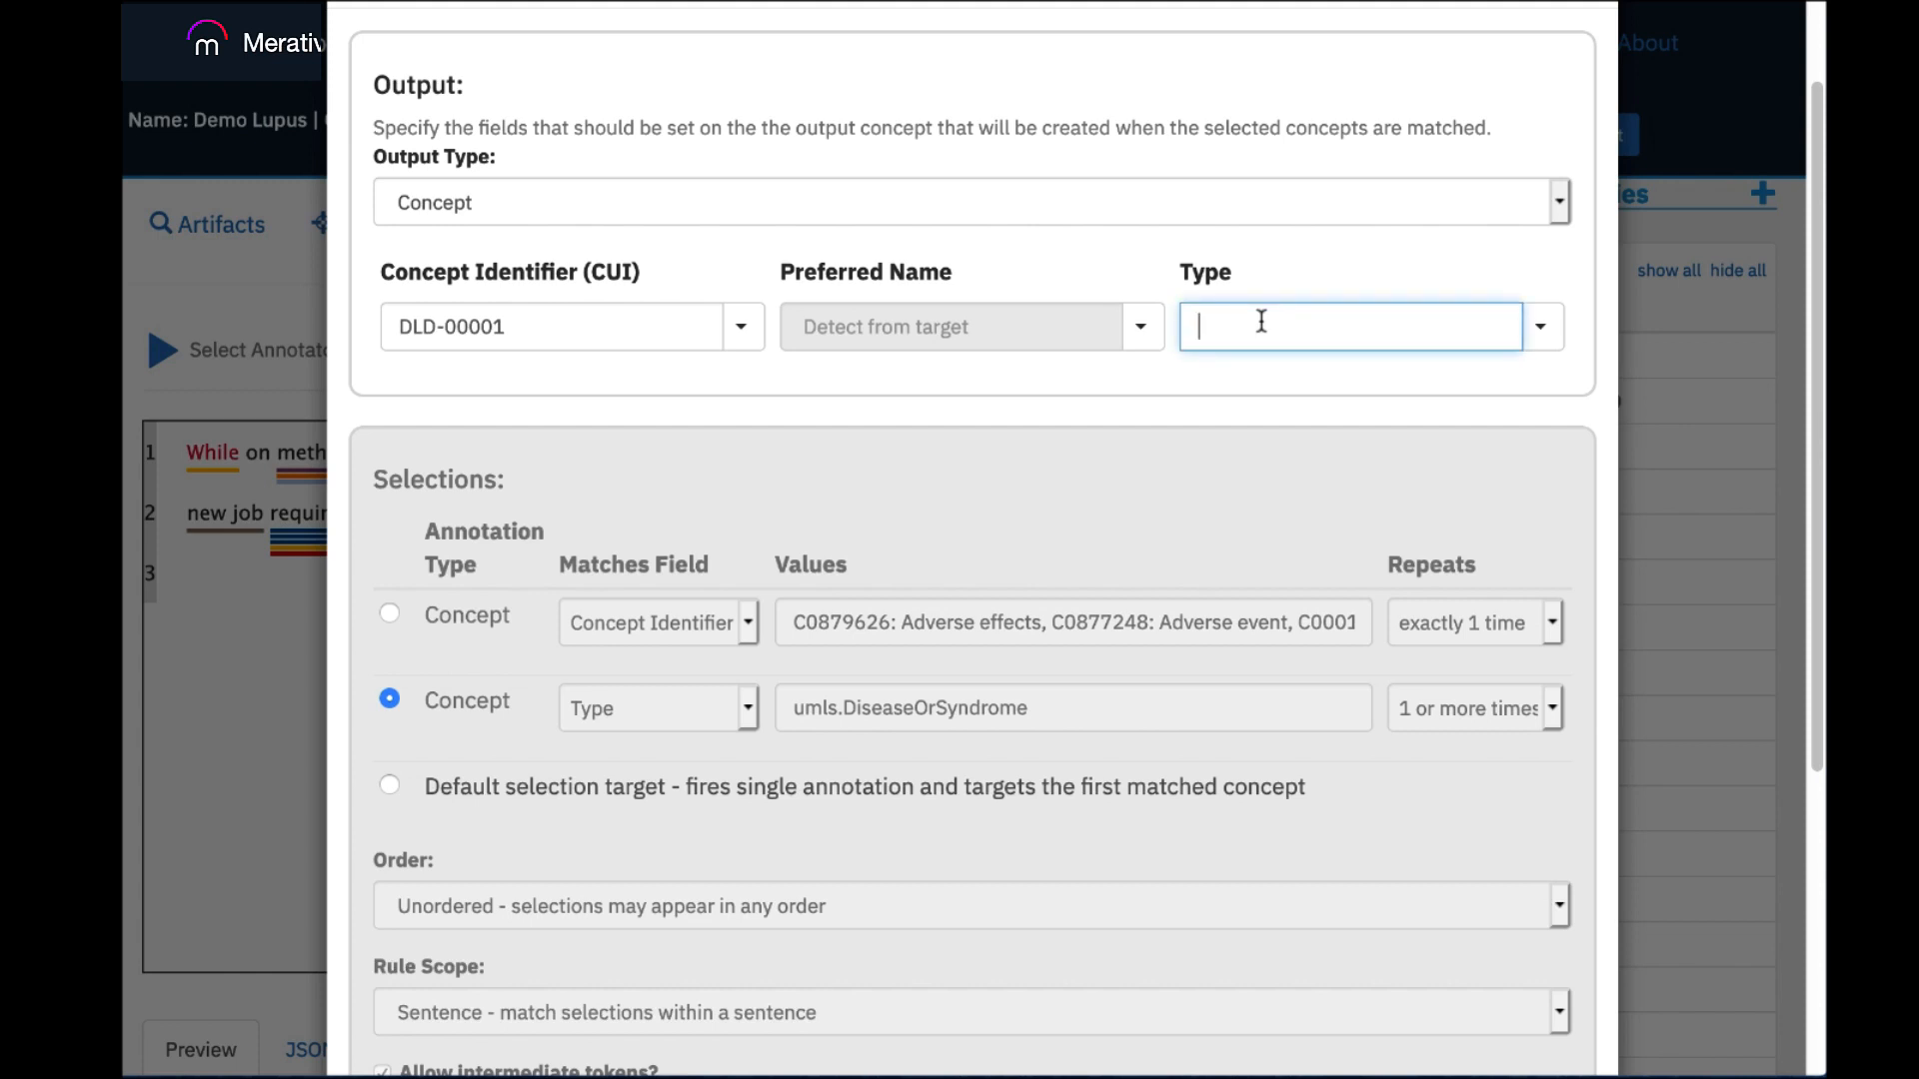
text(AdverseEvent)
Describe the rule as "Adverse Events" and create the derived concept.
drag(1813, 339, 1826, 645)
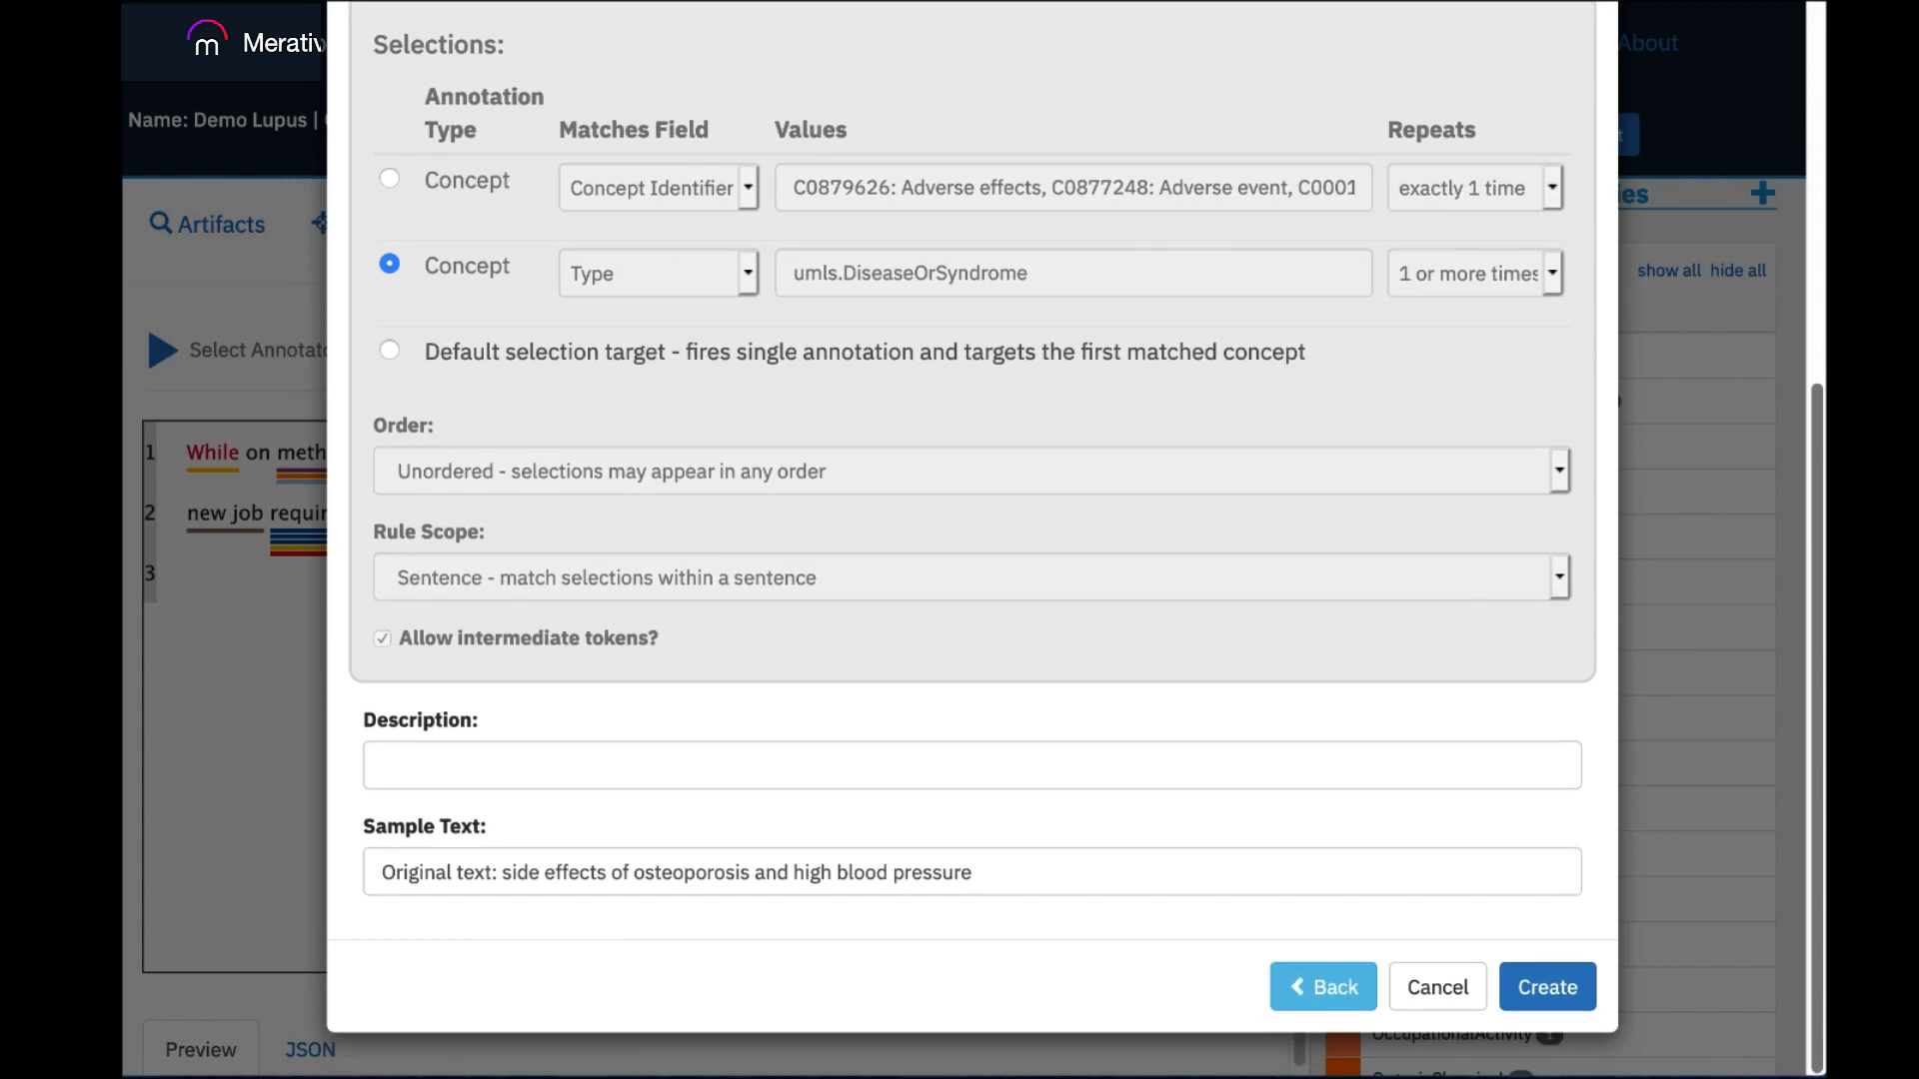
click(949, 765)
text(Adv)
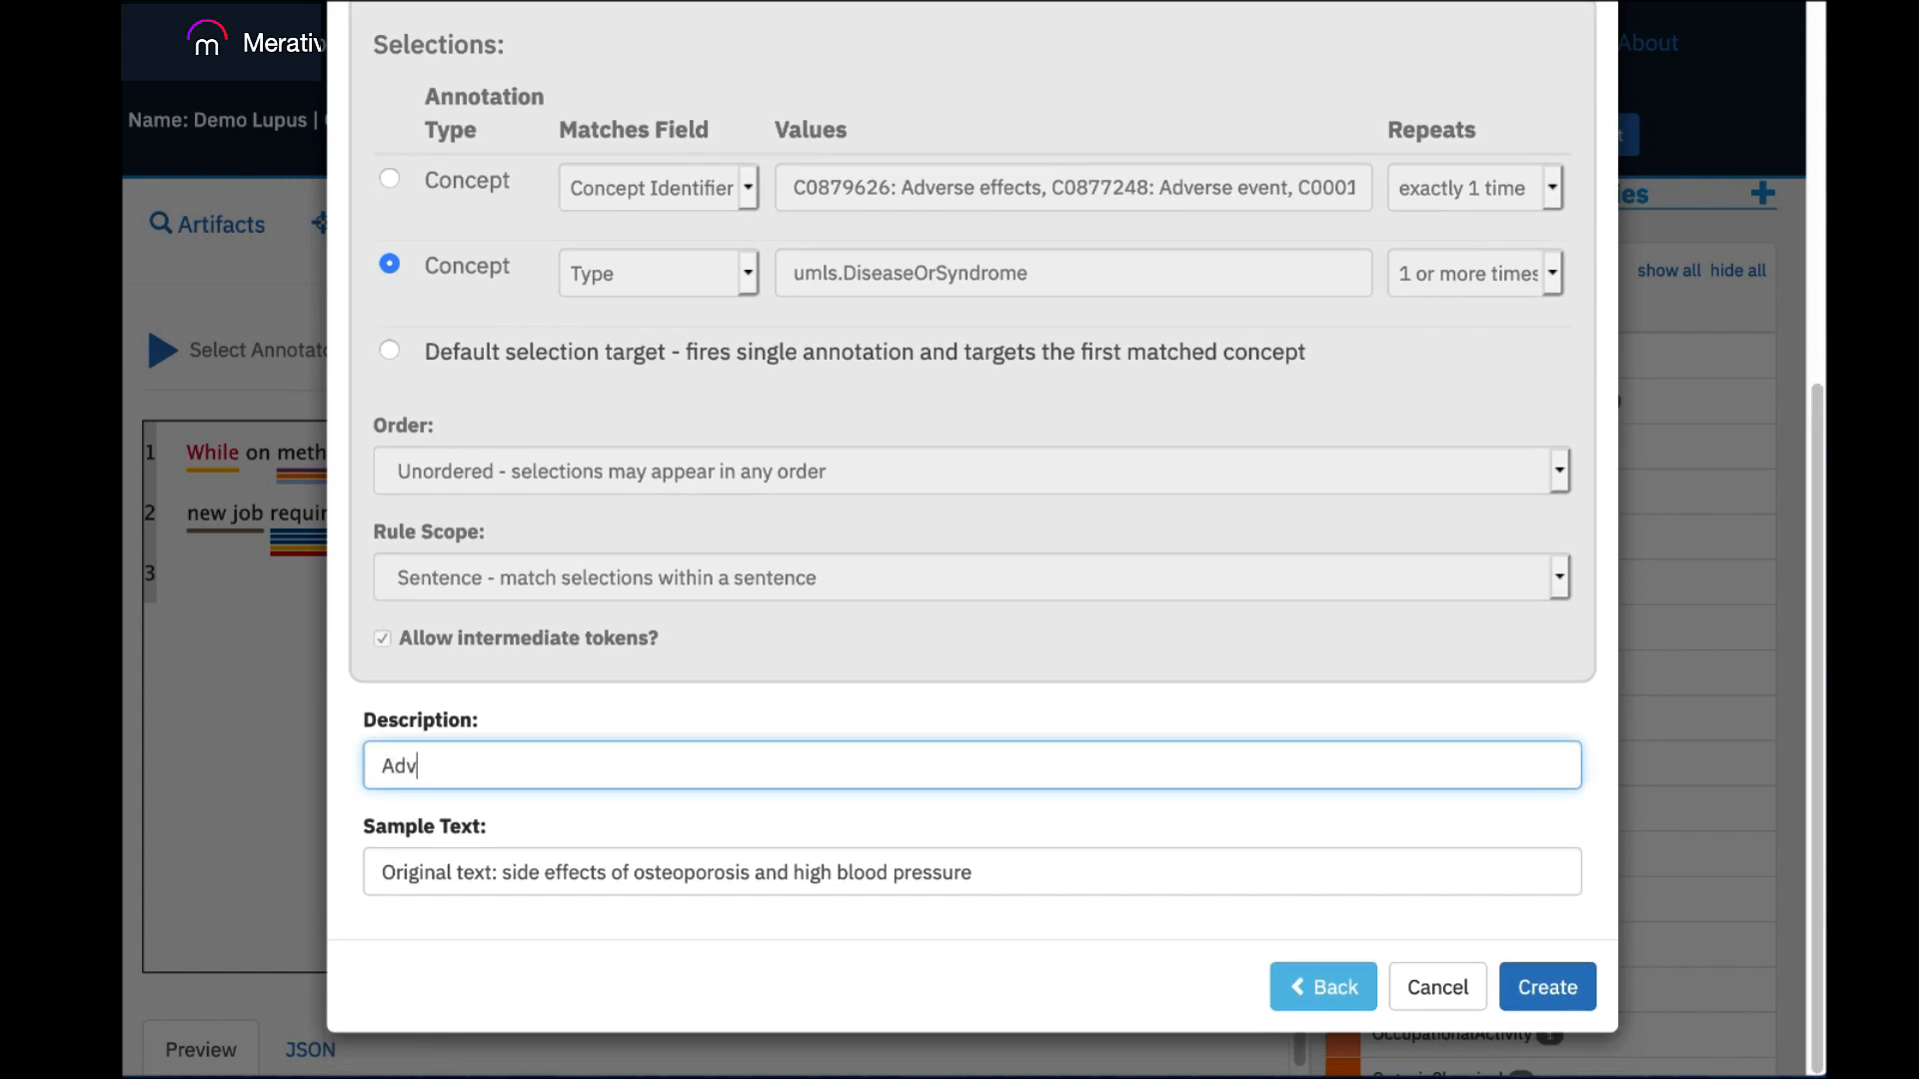
text(erse Events)
click(1552, 987)
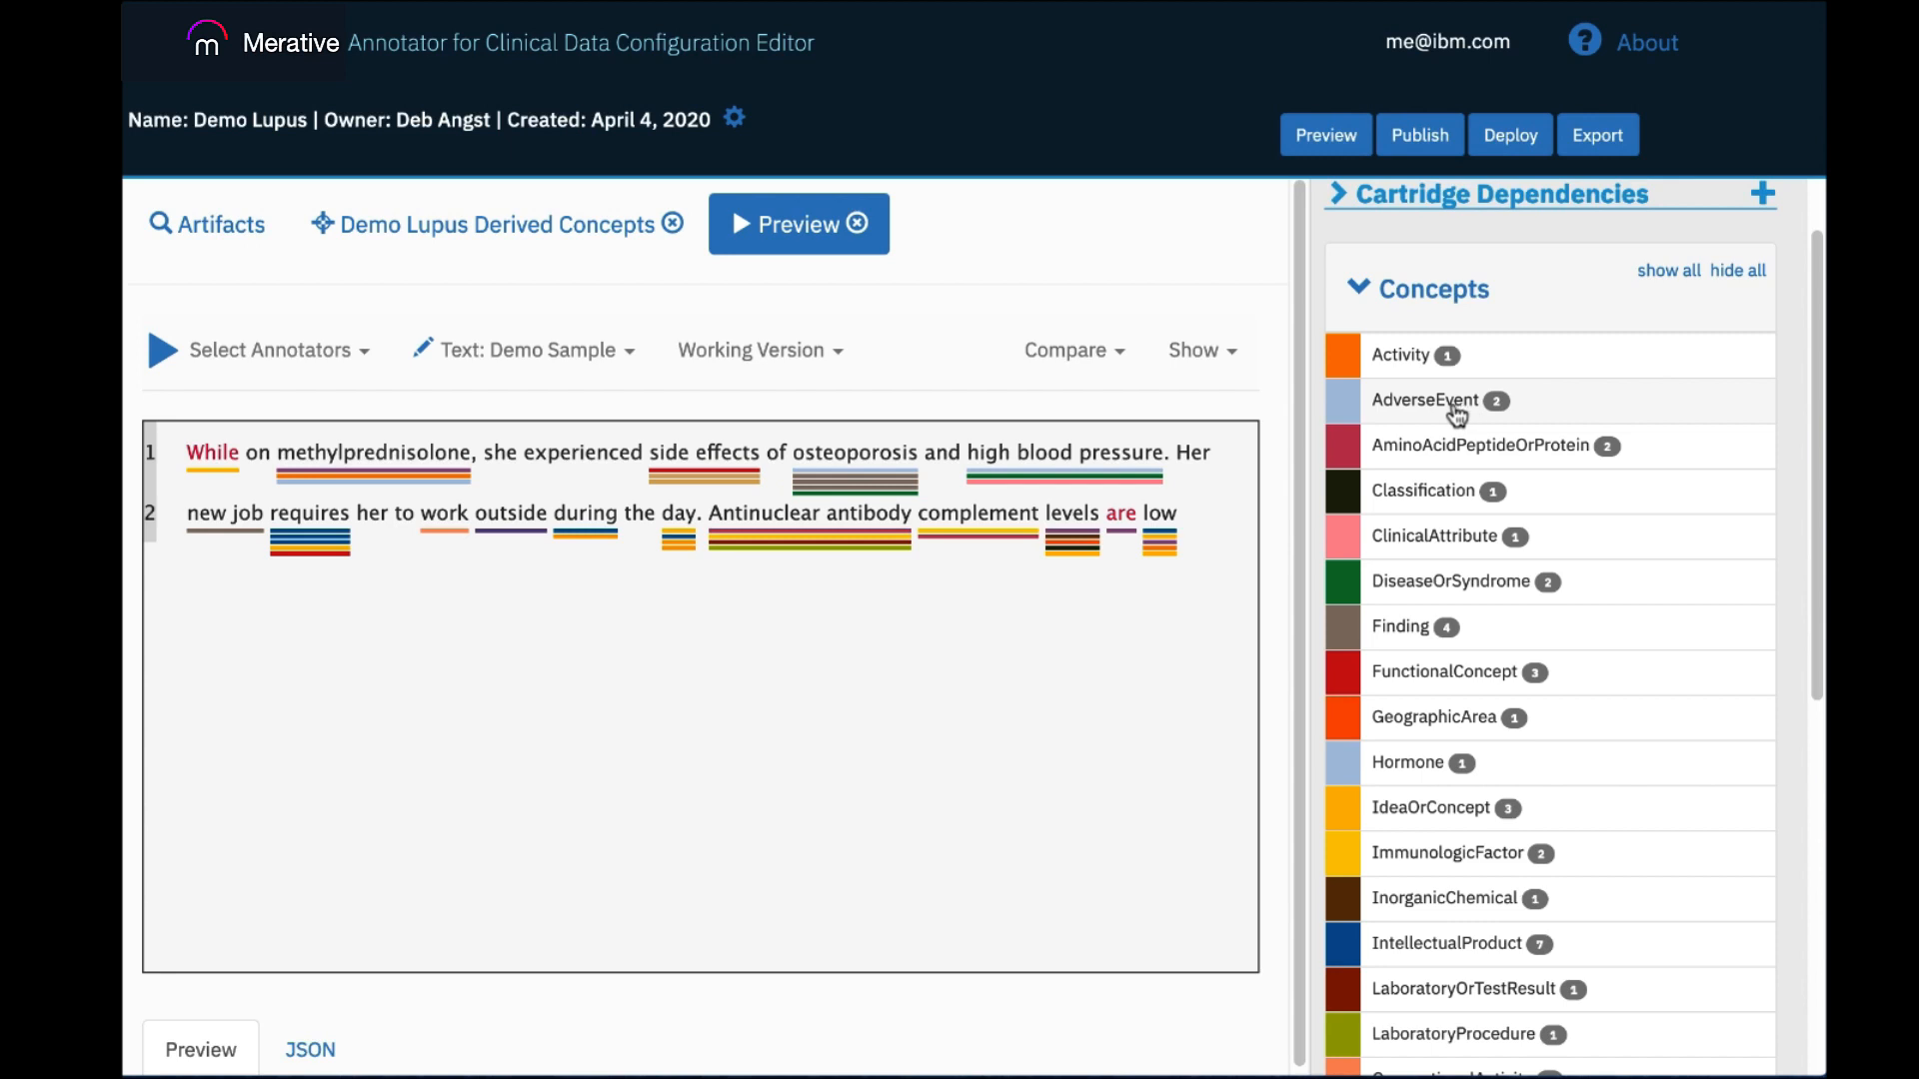
Hide all concept annotations, show only AdverseEvent, and inspect the annotation details for high blood pressure and osteoporosis.
click(1232, 354)
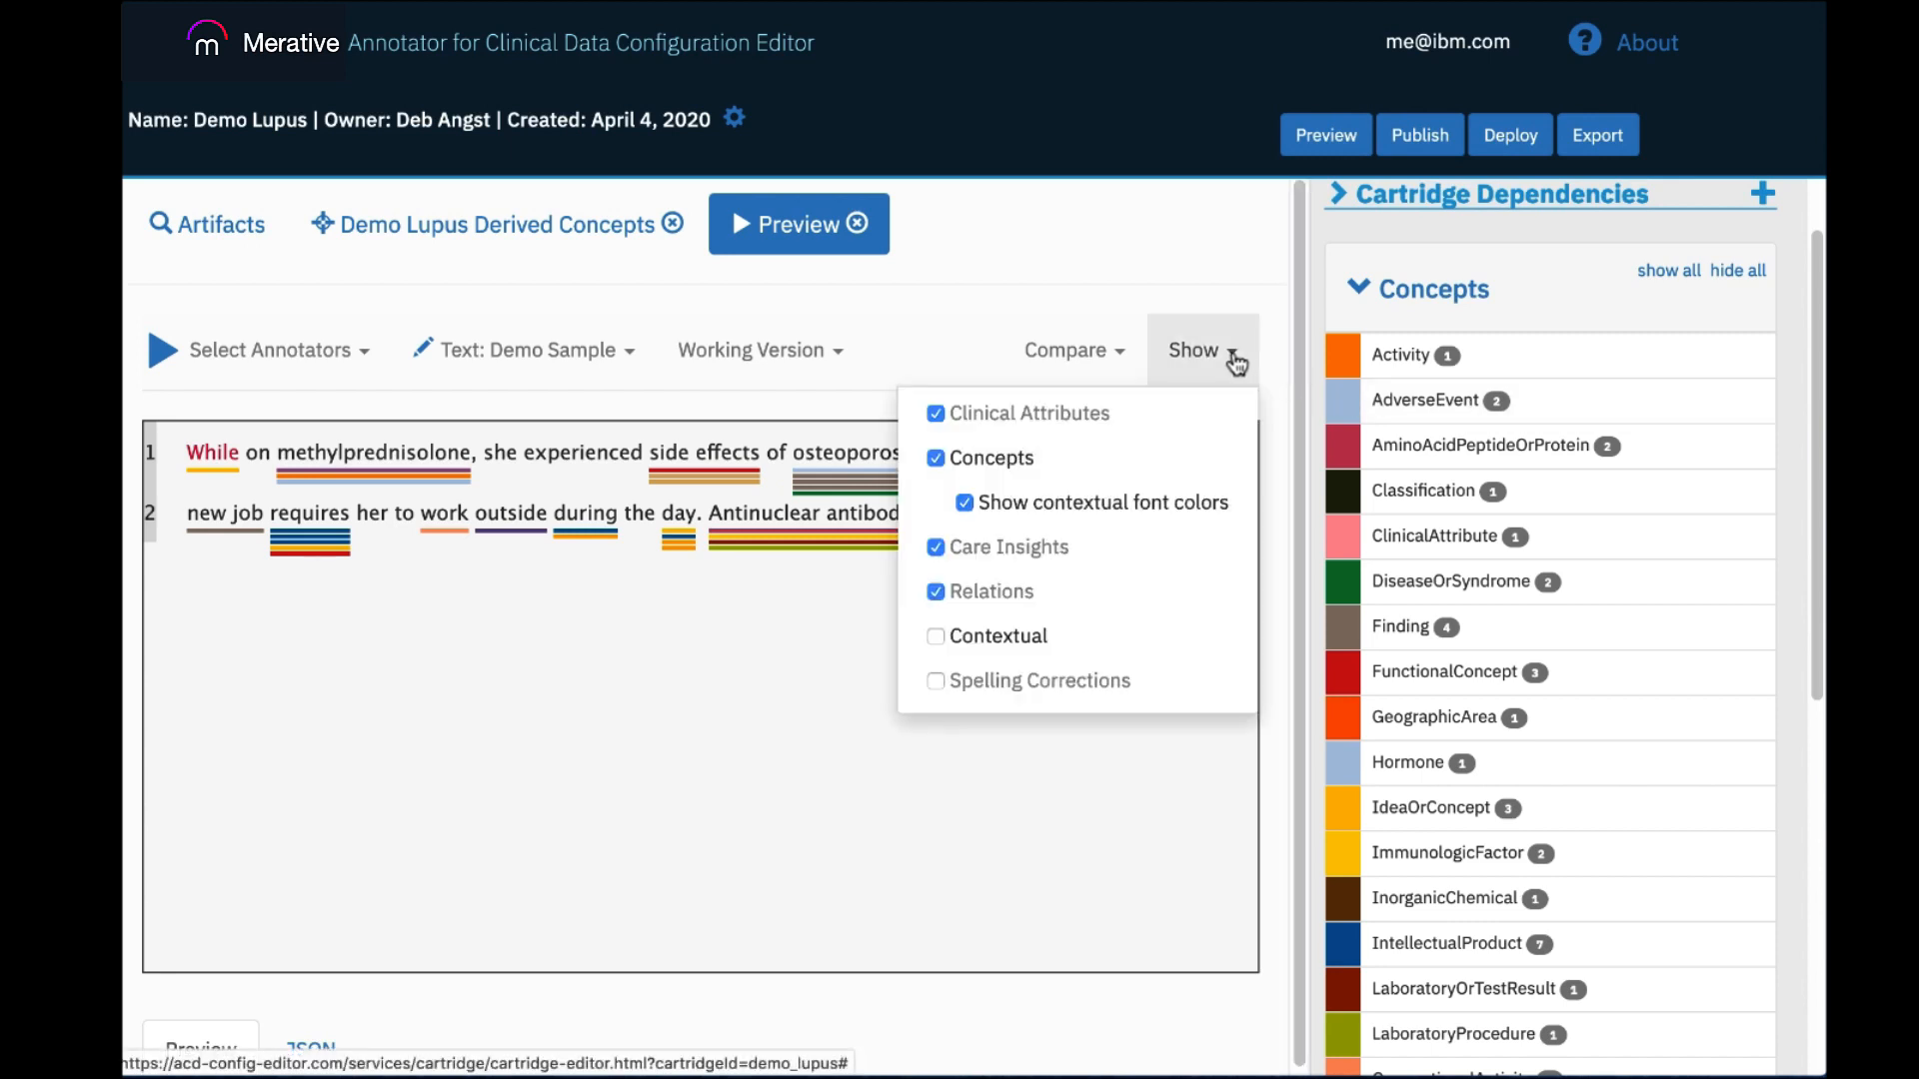
click(936, 457)
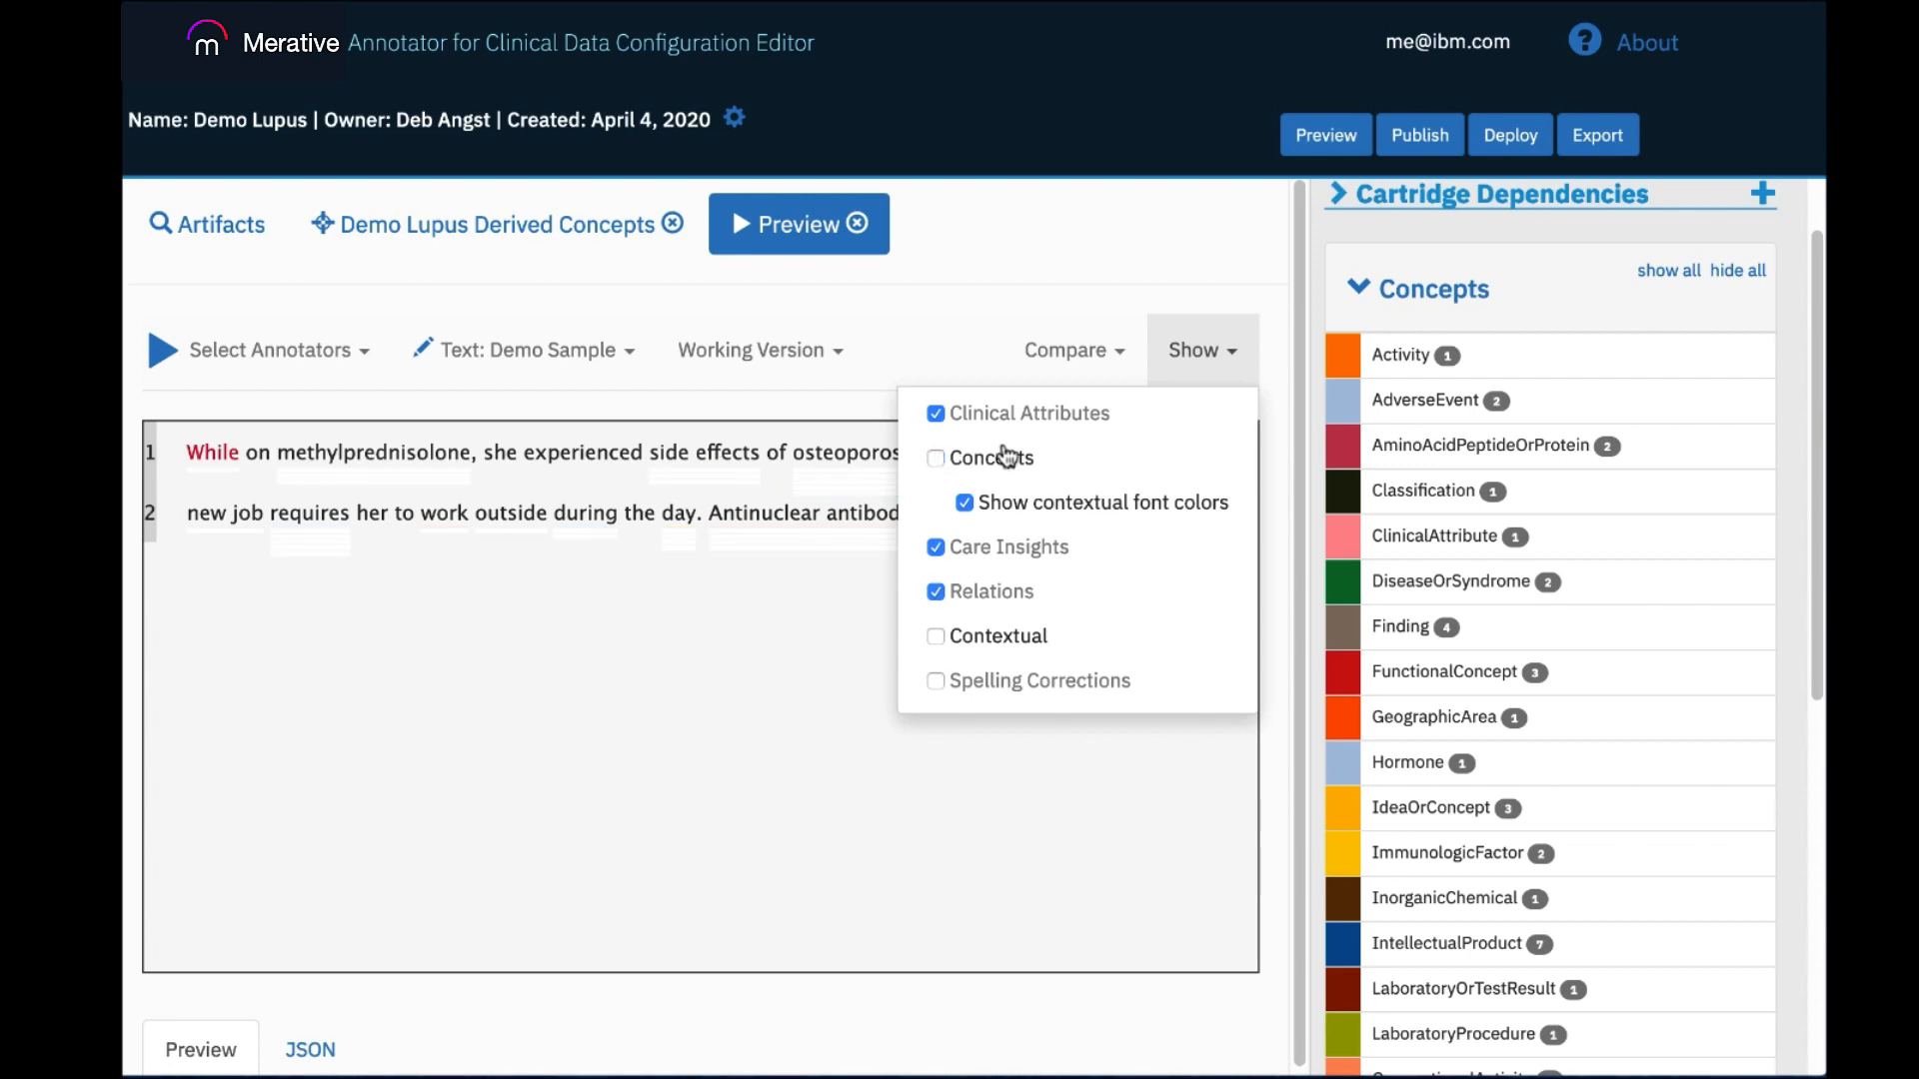
click(1076, 286)
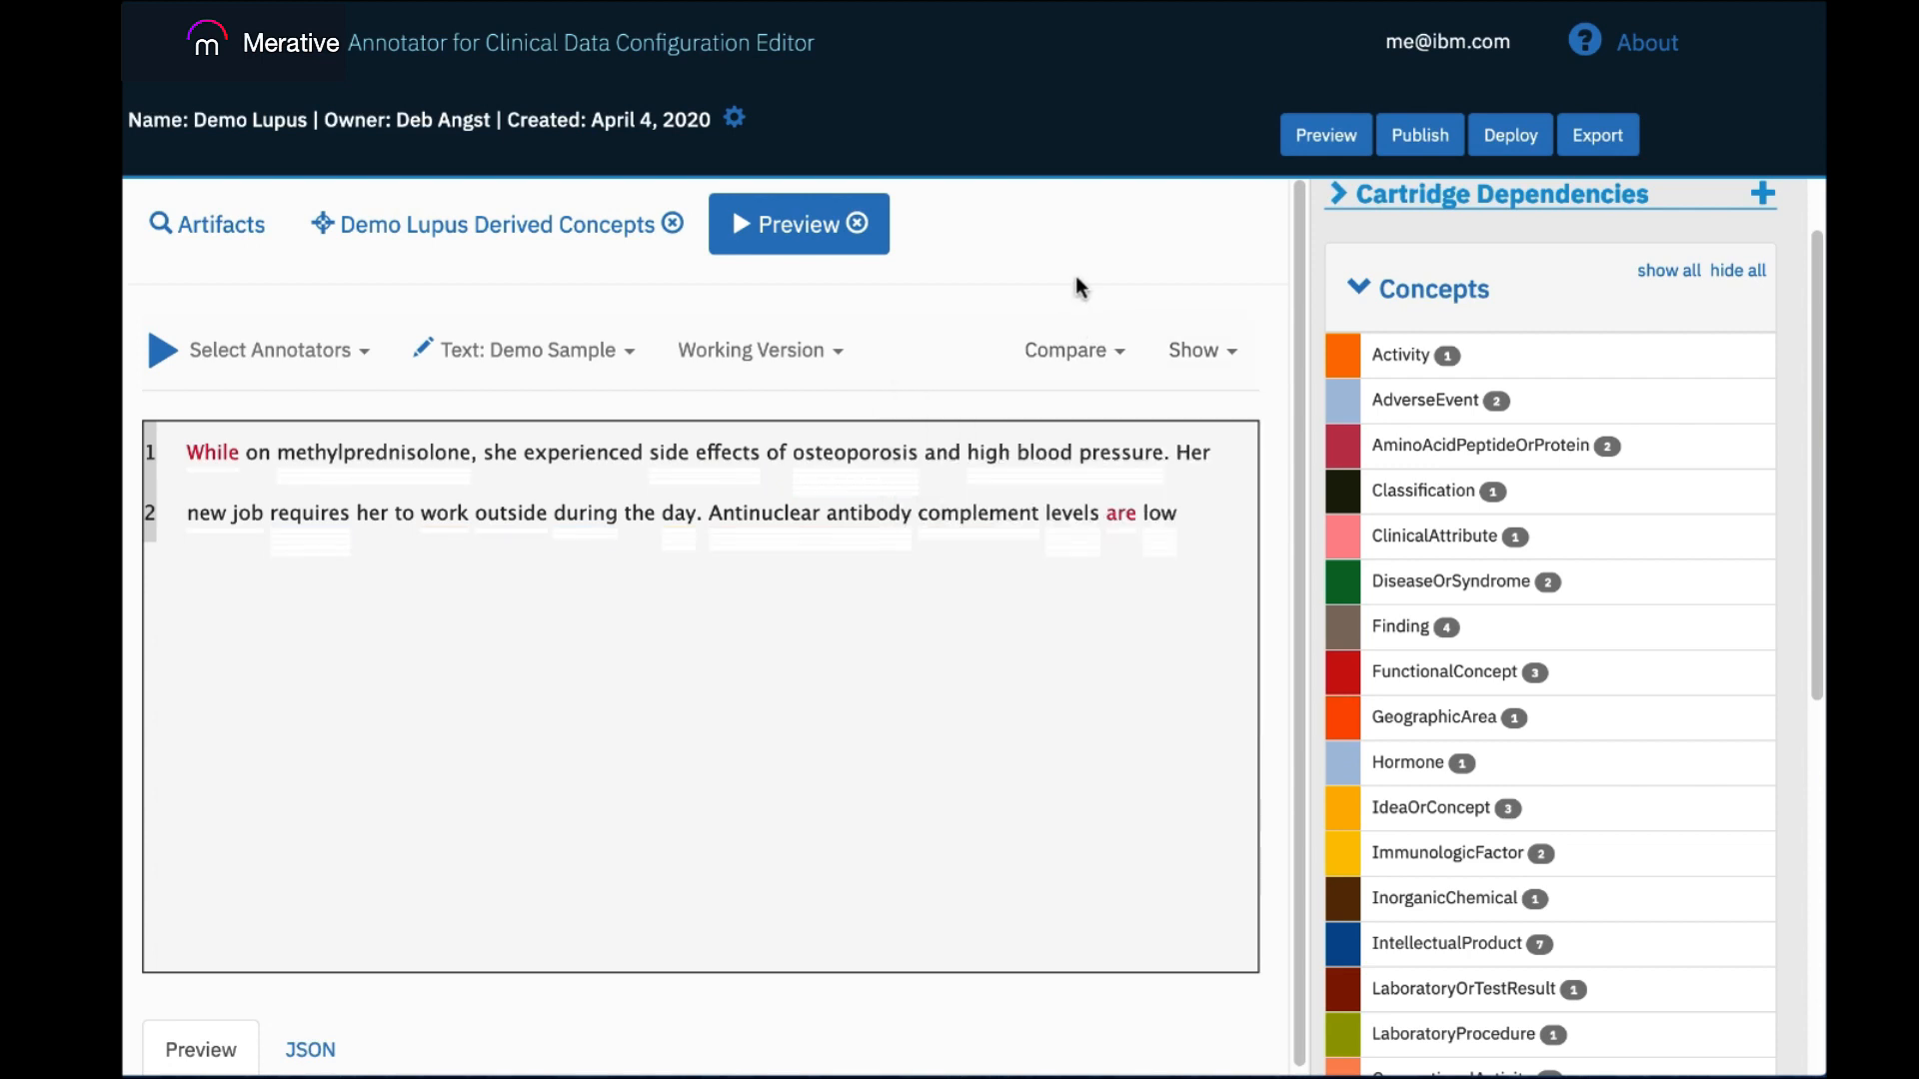
click(1440, 409)
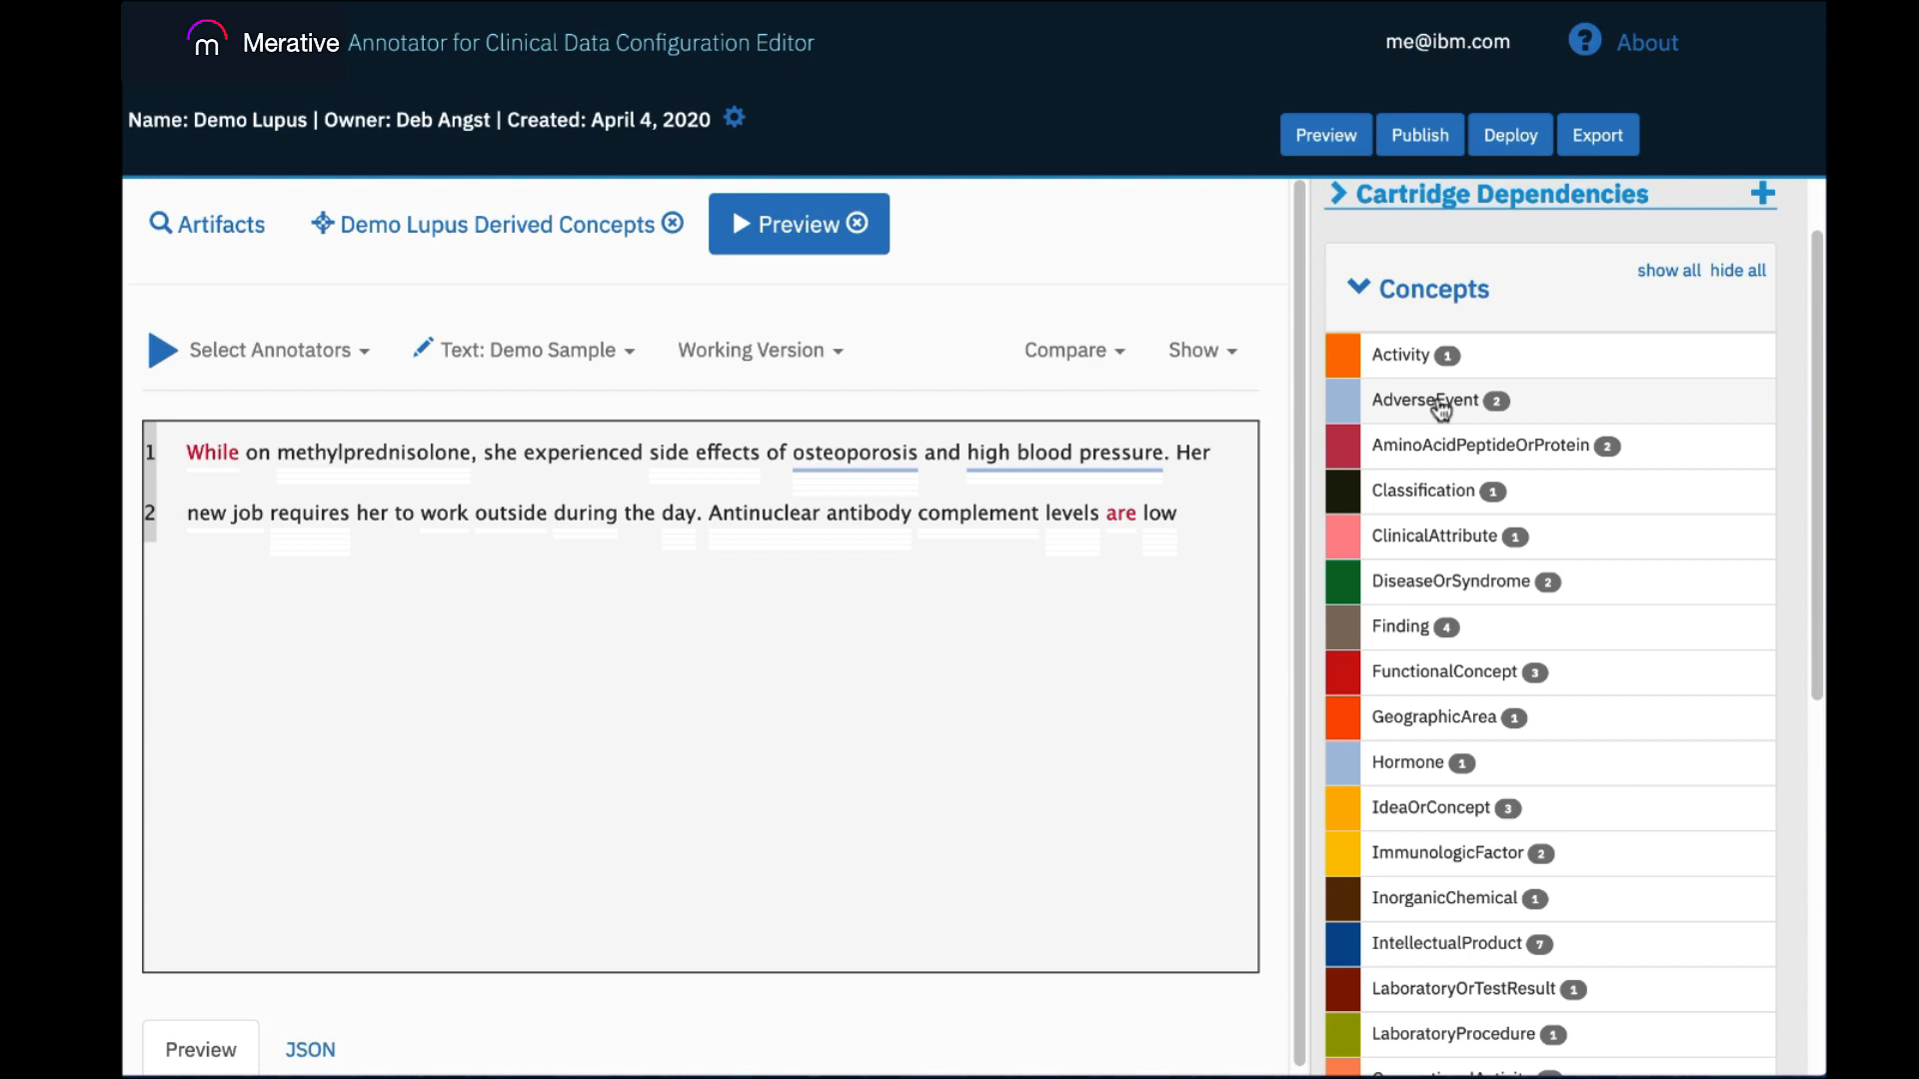
mouse_move(1045, 450)
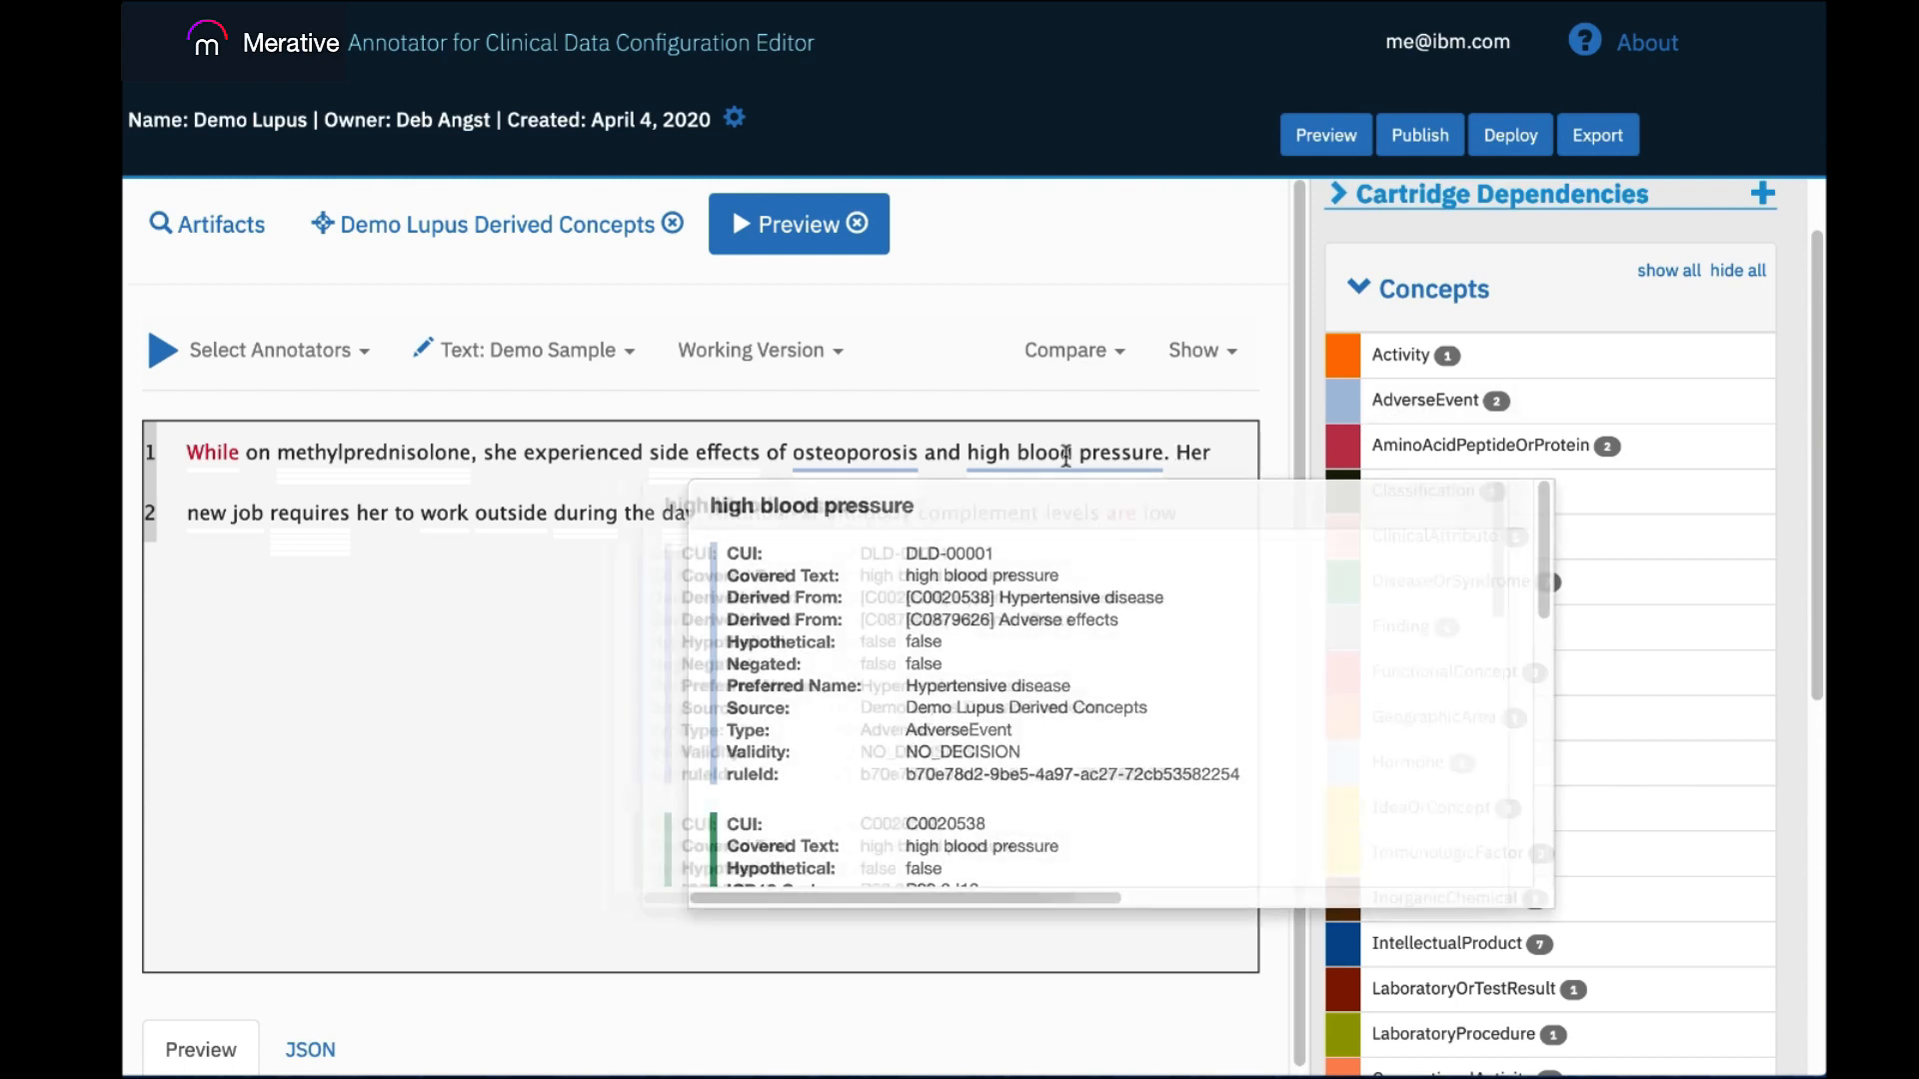
mouse_move(867, 452)
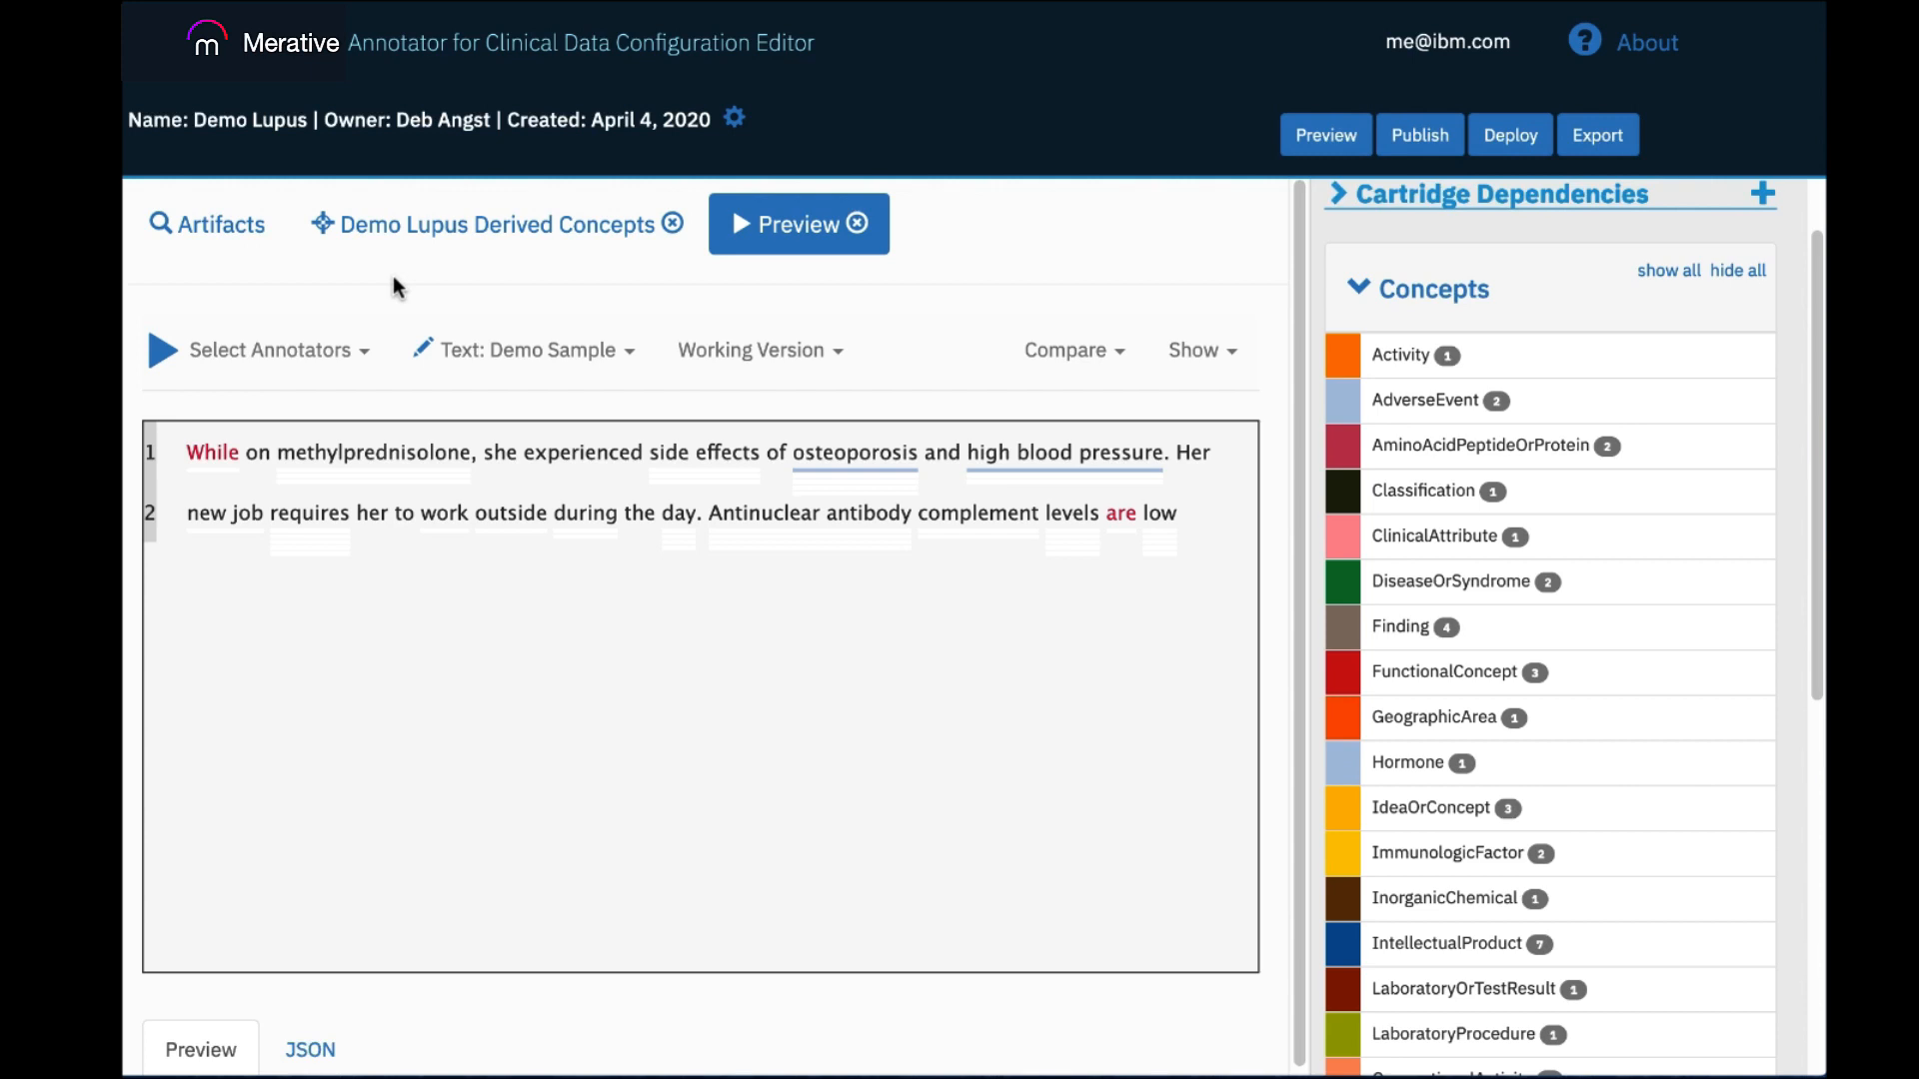
Select the phrase "work outside during the day" in the preview text.
mouse_move(430, 513)
drag(418, 513, 693, 519)
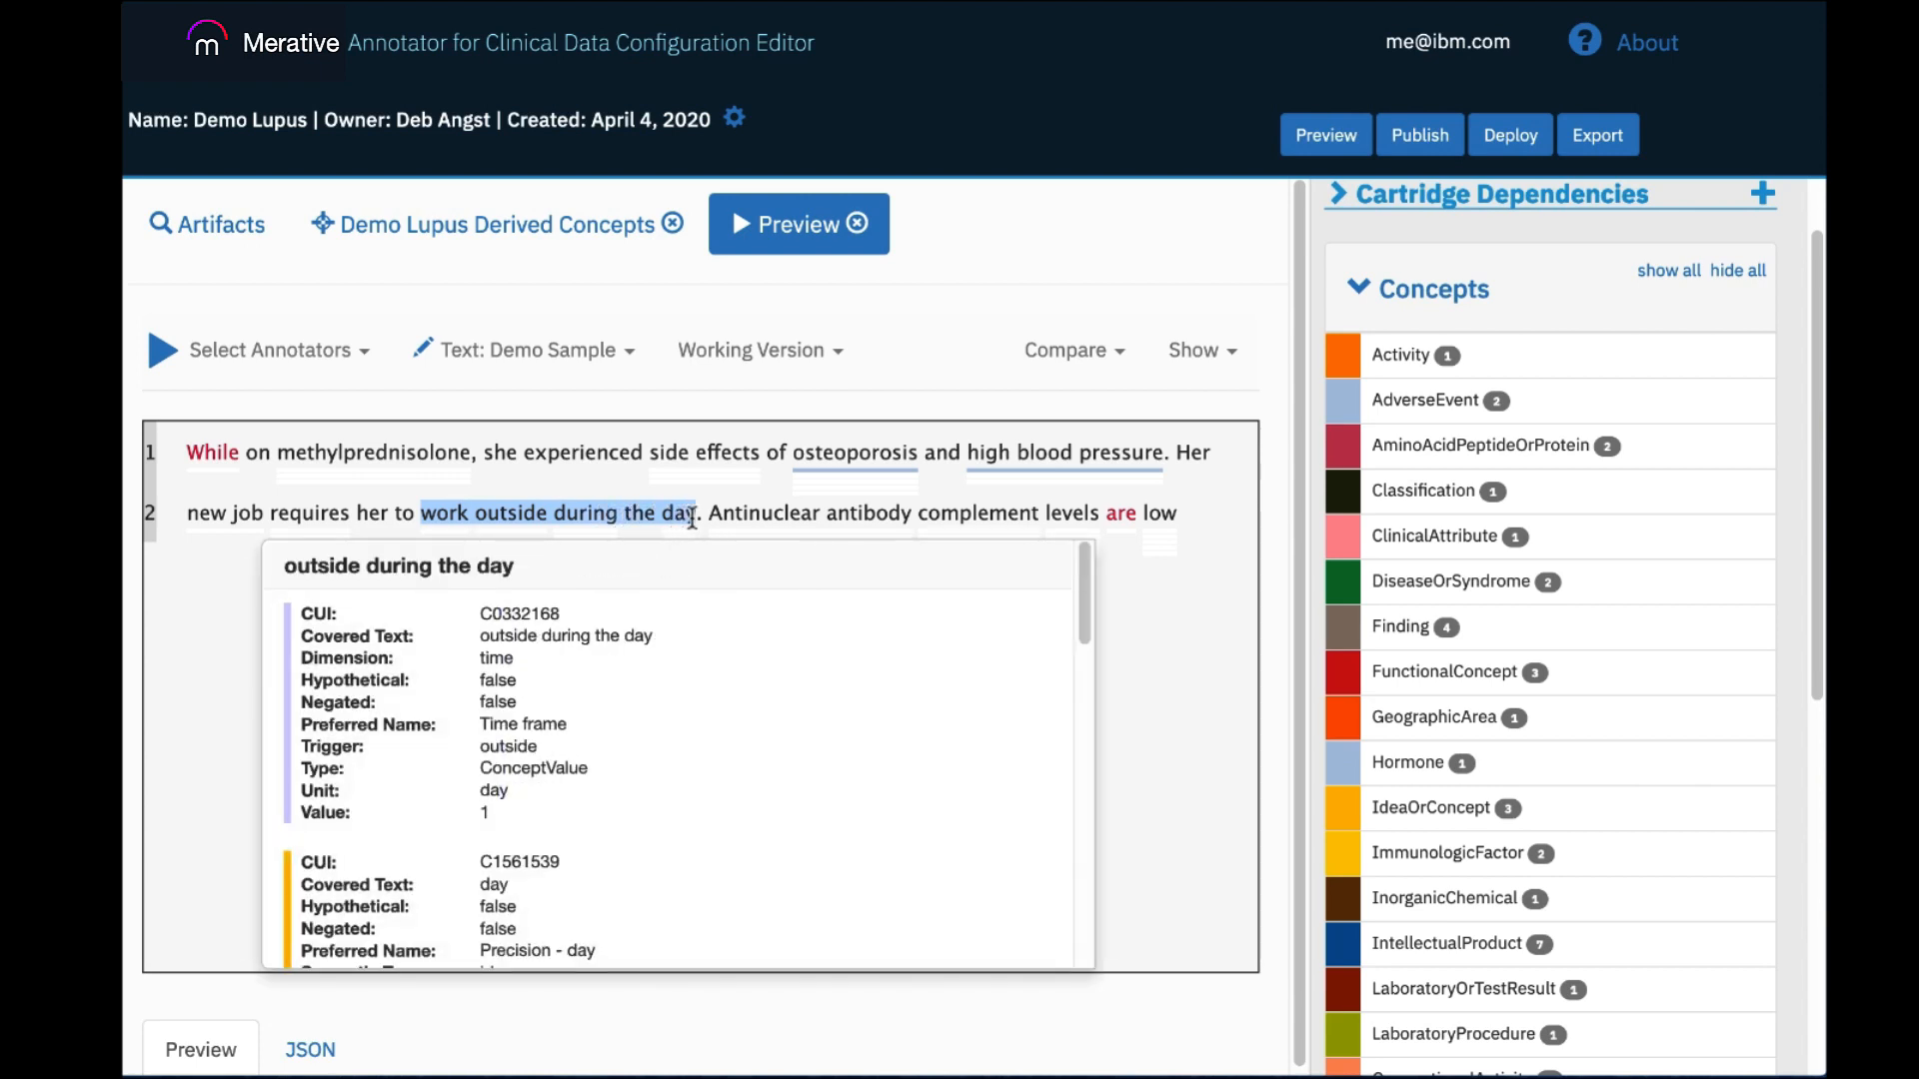